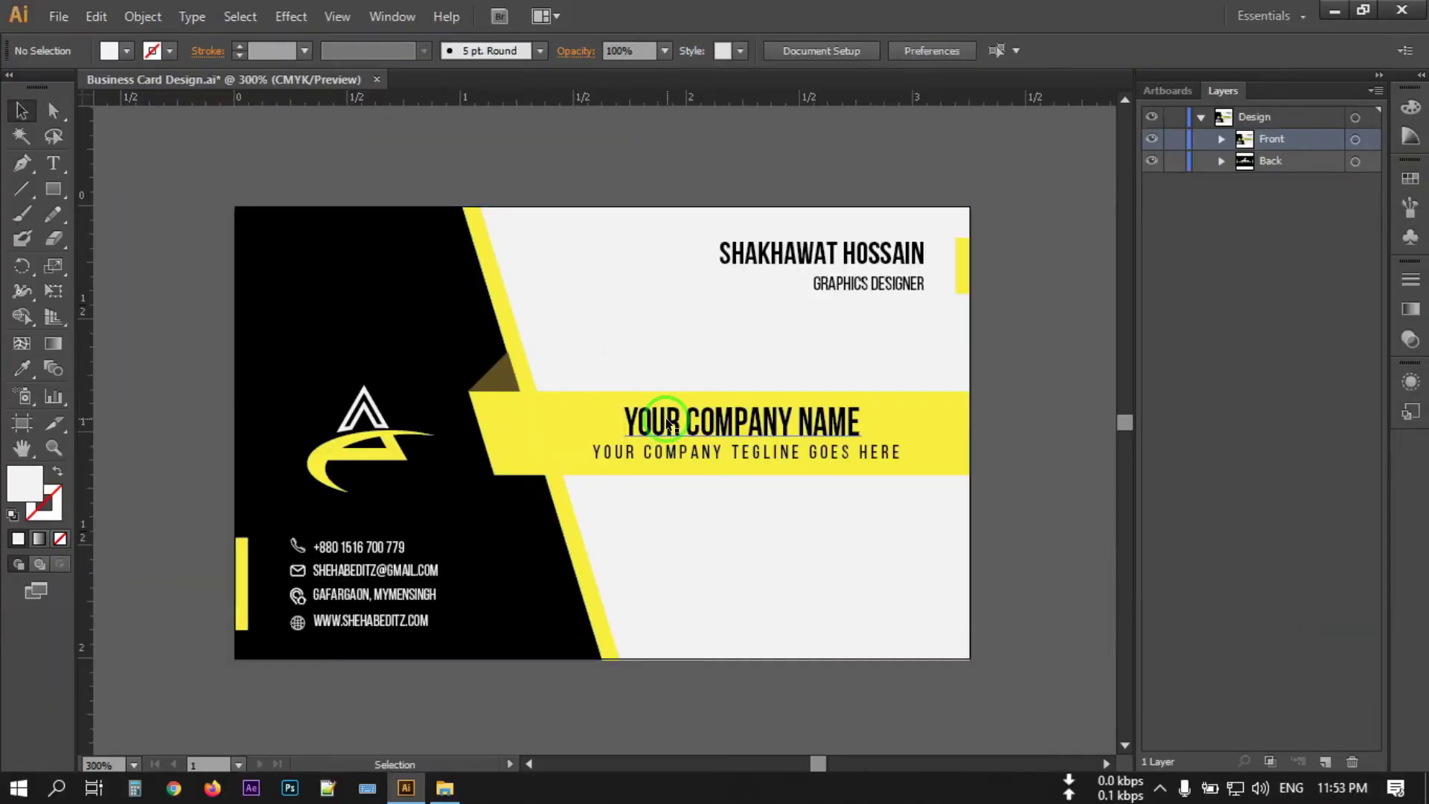
Preview the back by toggling the front design, then zoom out to 150% for canvas space.
click(1150, 139)
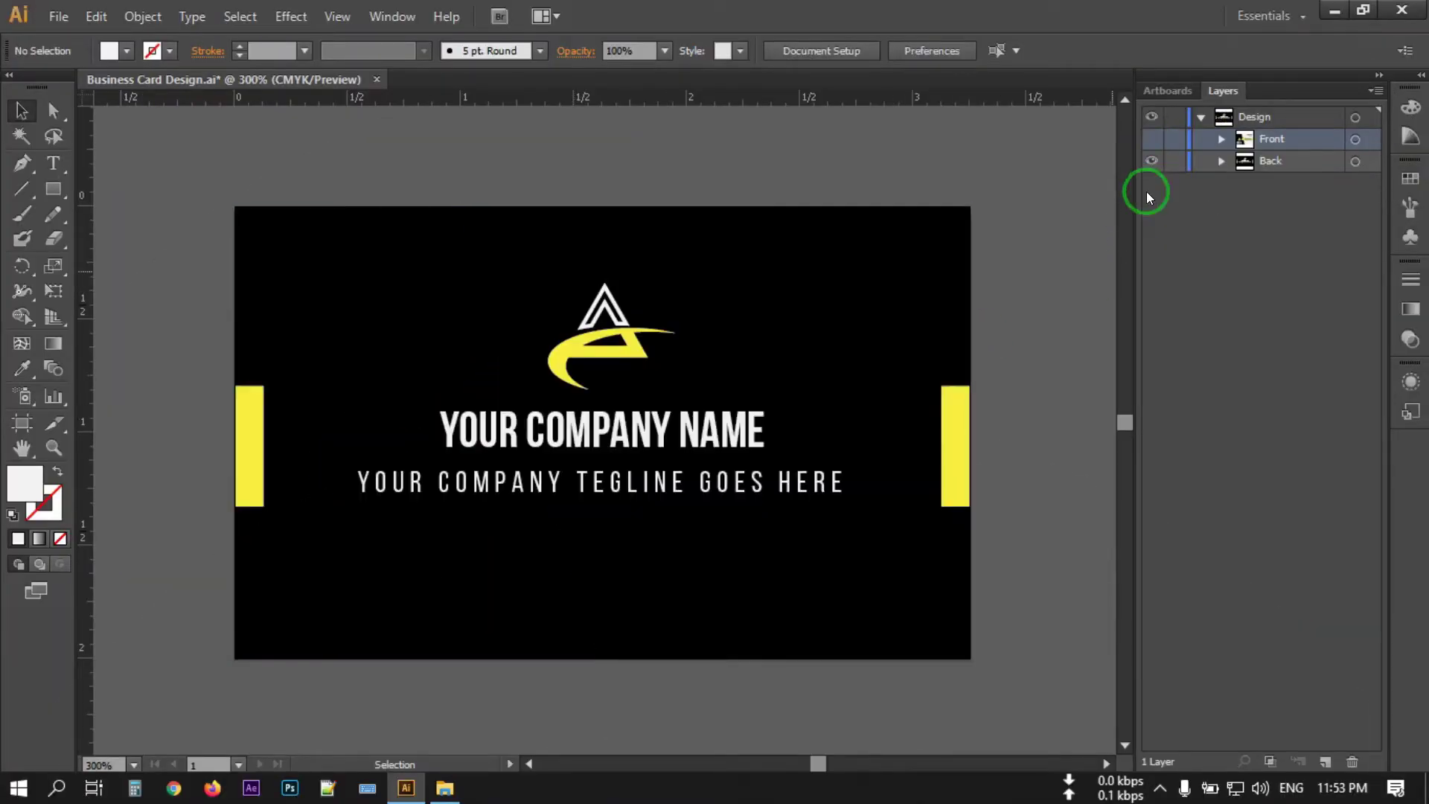
click(1155, 141)
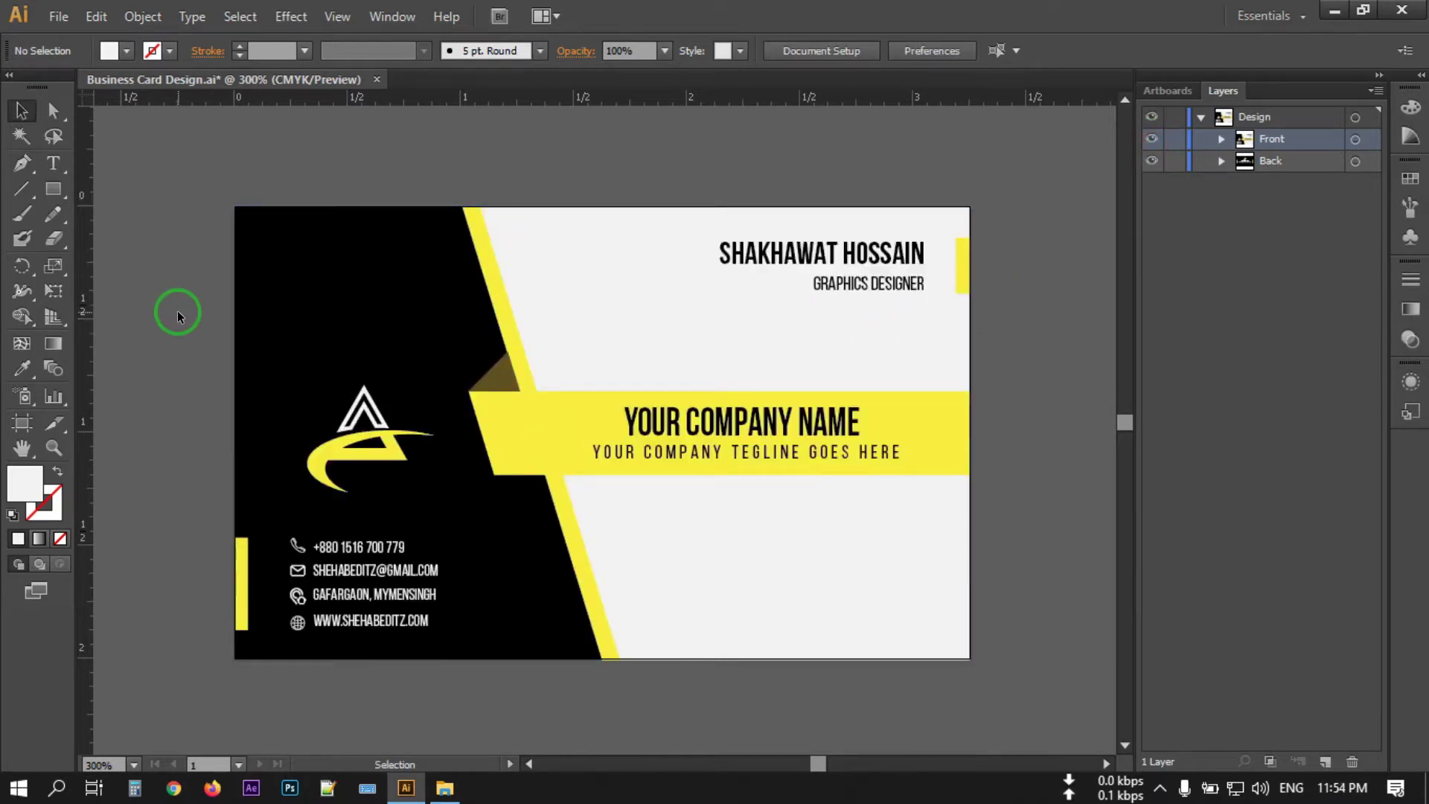
key(ctrl+minus)
key(ctrl+minus)
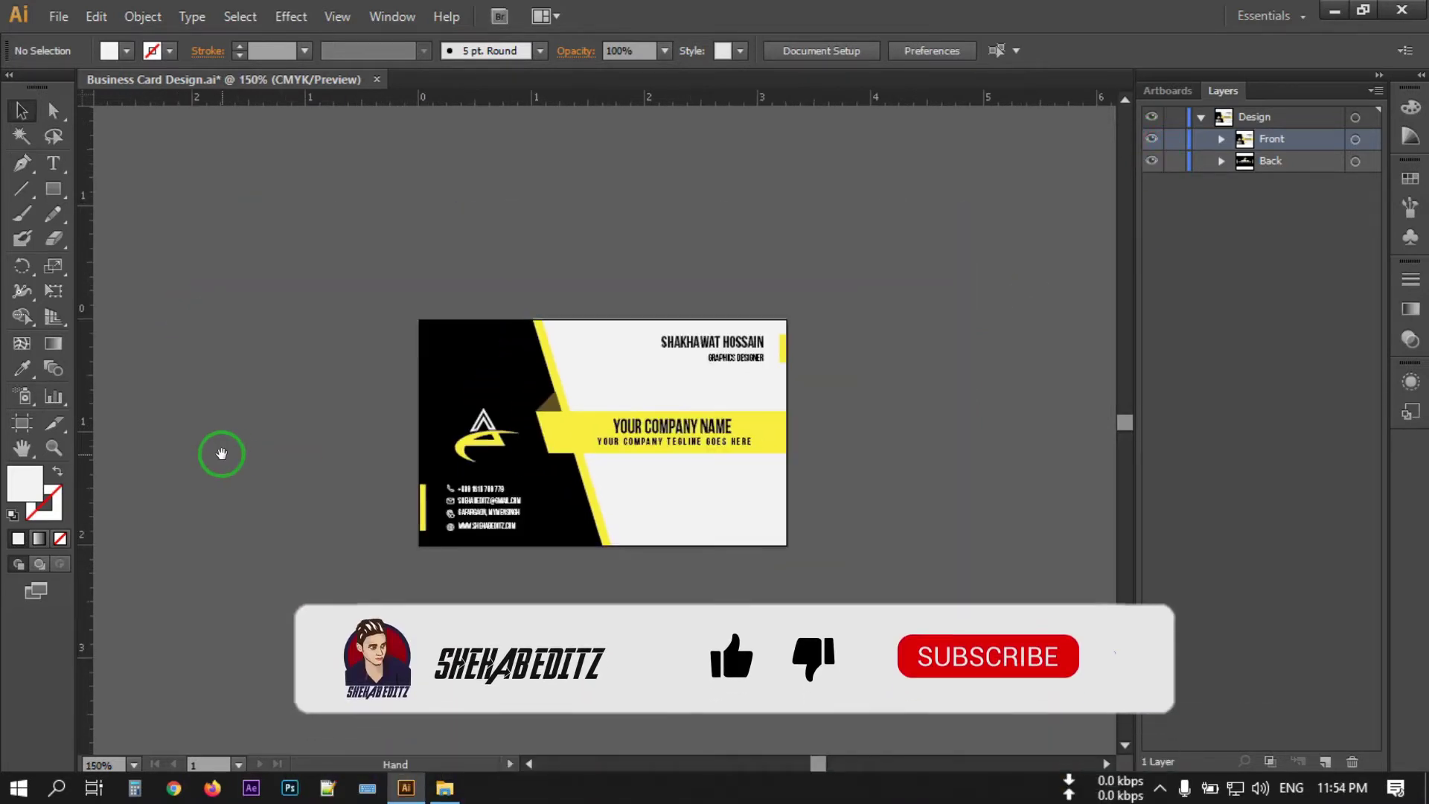
drag(221, 453, 407, 446)
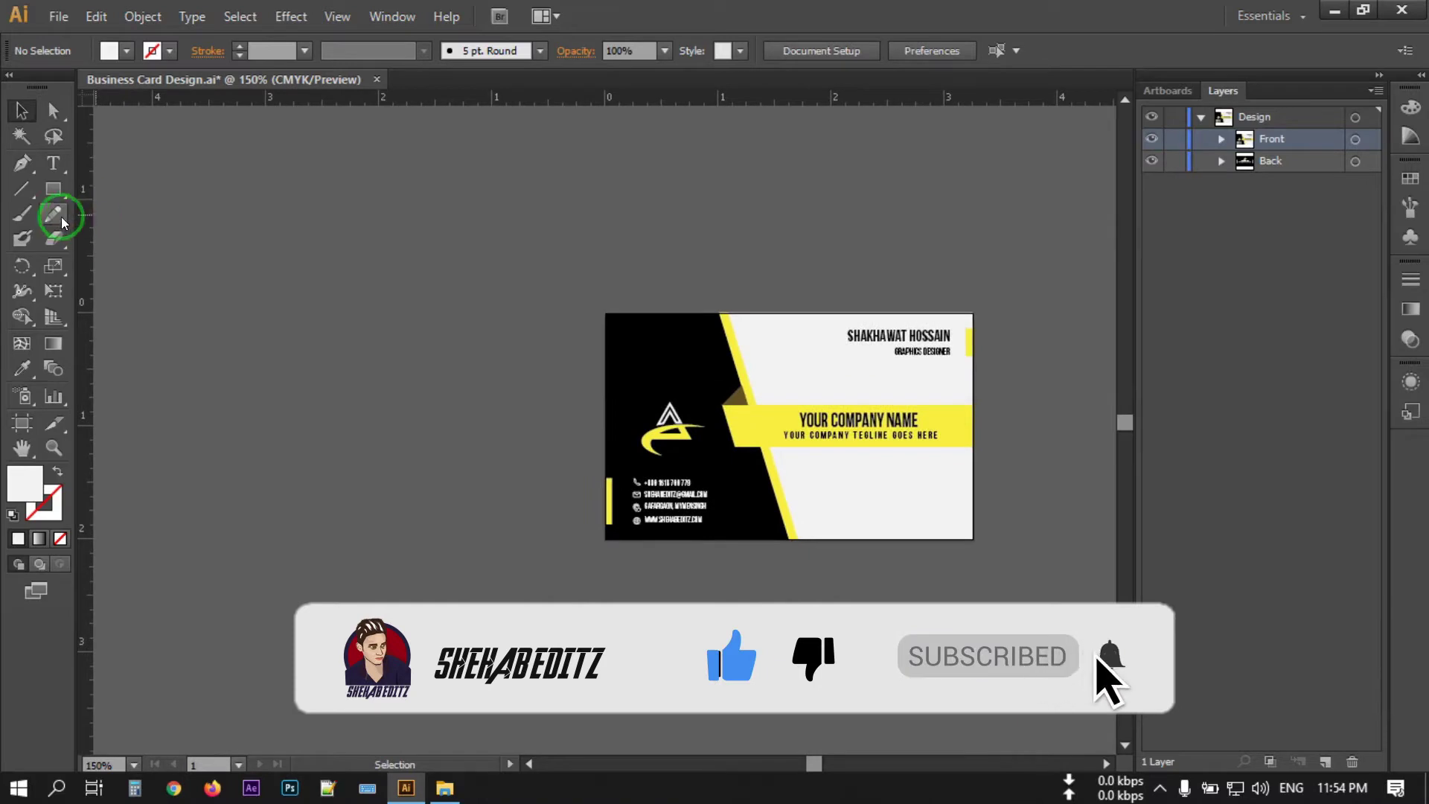
Create a 3.25 × 2 in rectangle through the Rectangle dialog.
drag(53, 189, 186, 191)
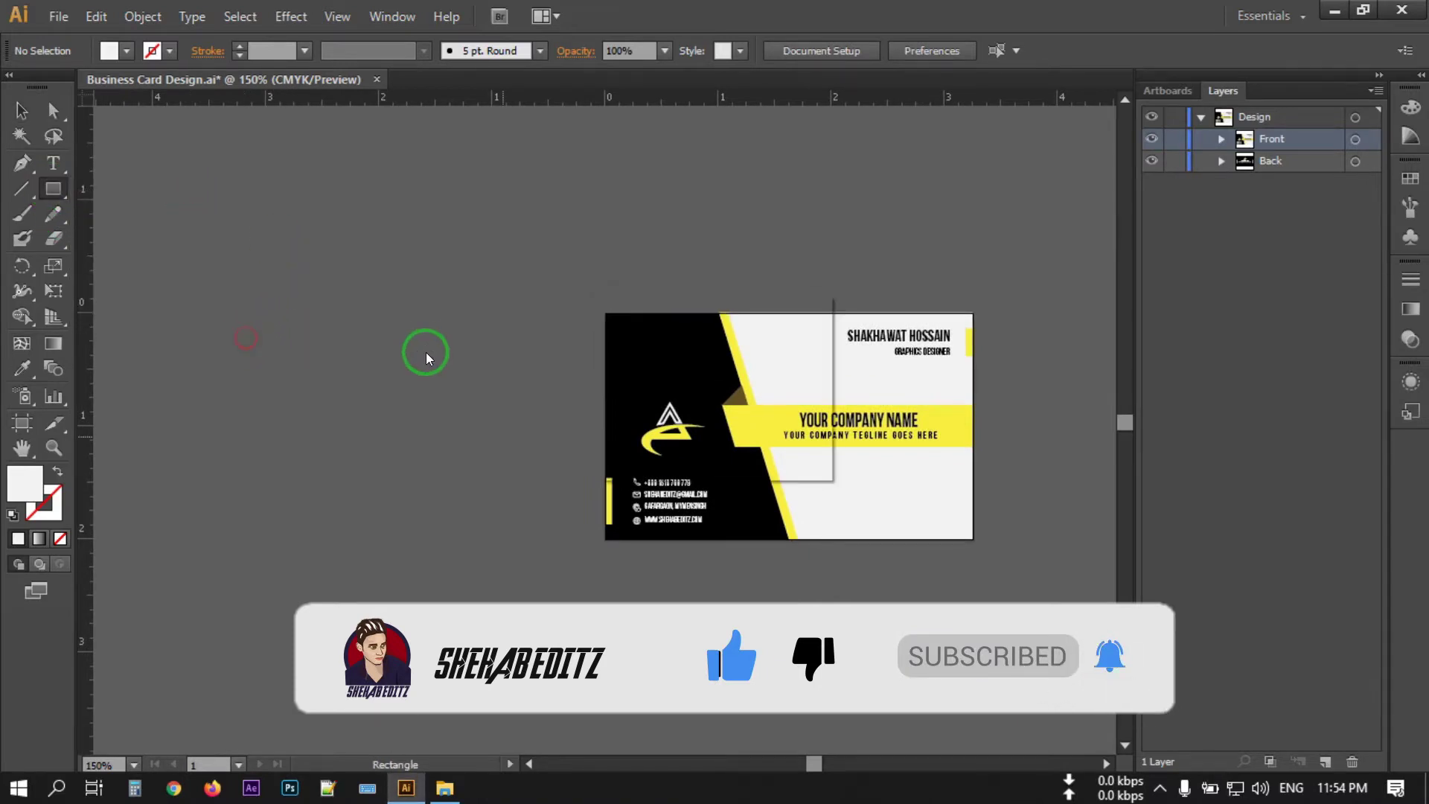
click(425, 351)
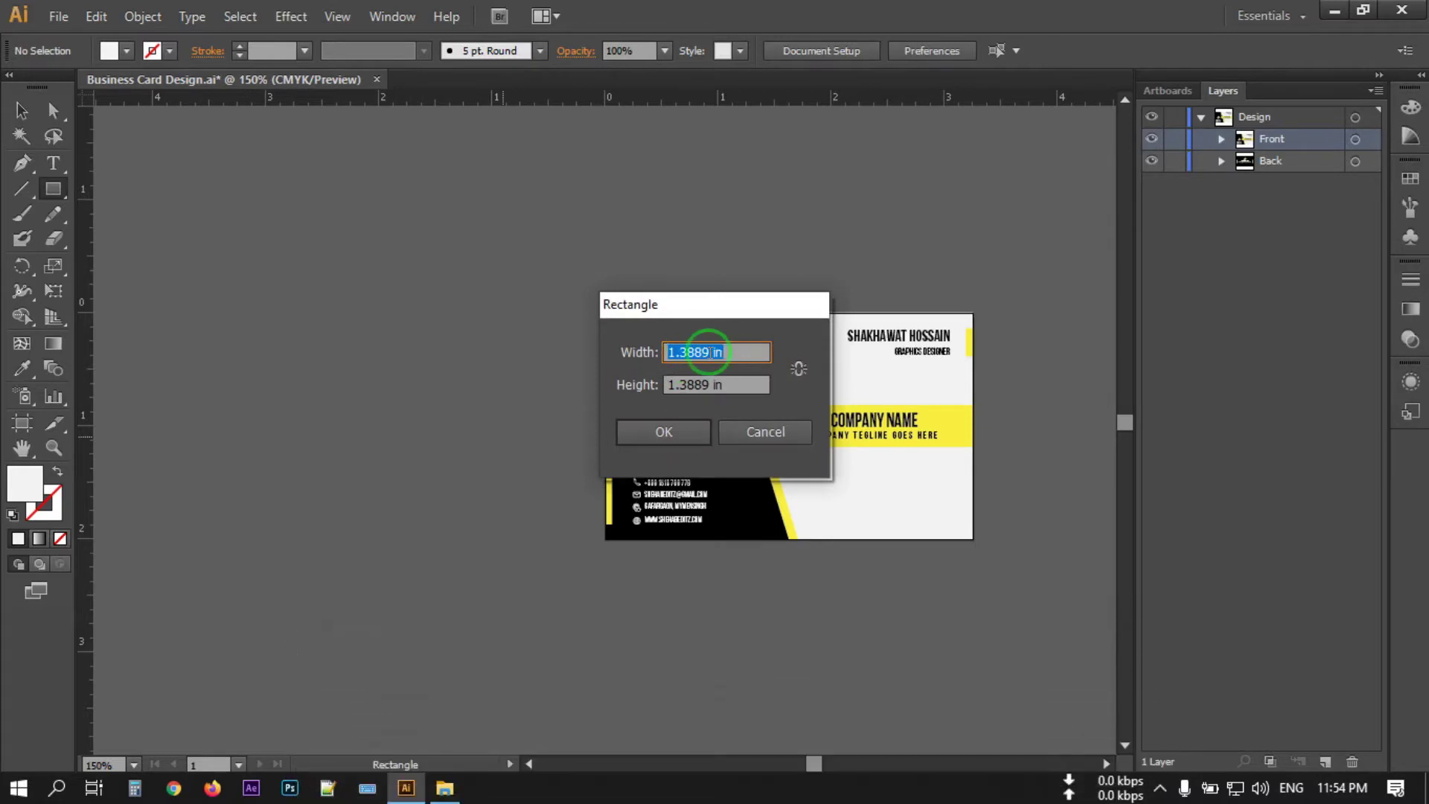
drag(709, 352, 658, 352)
text(3.25)
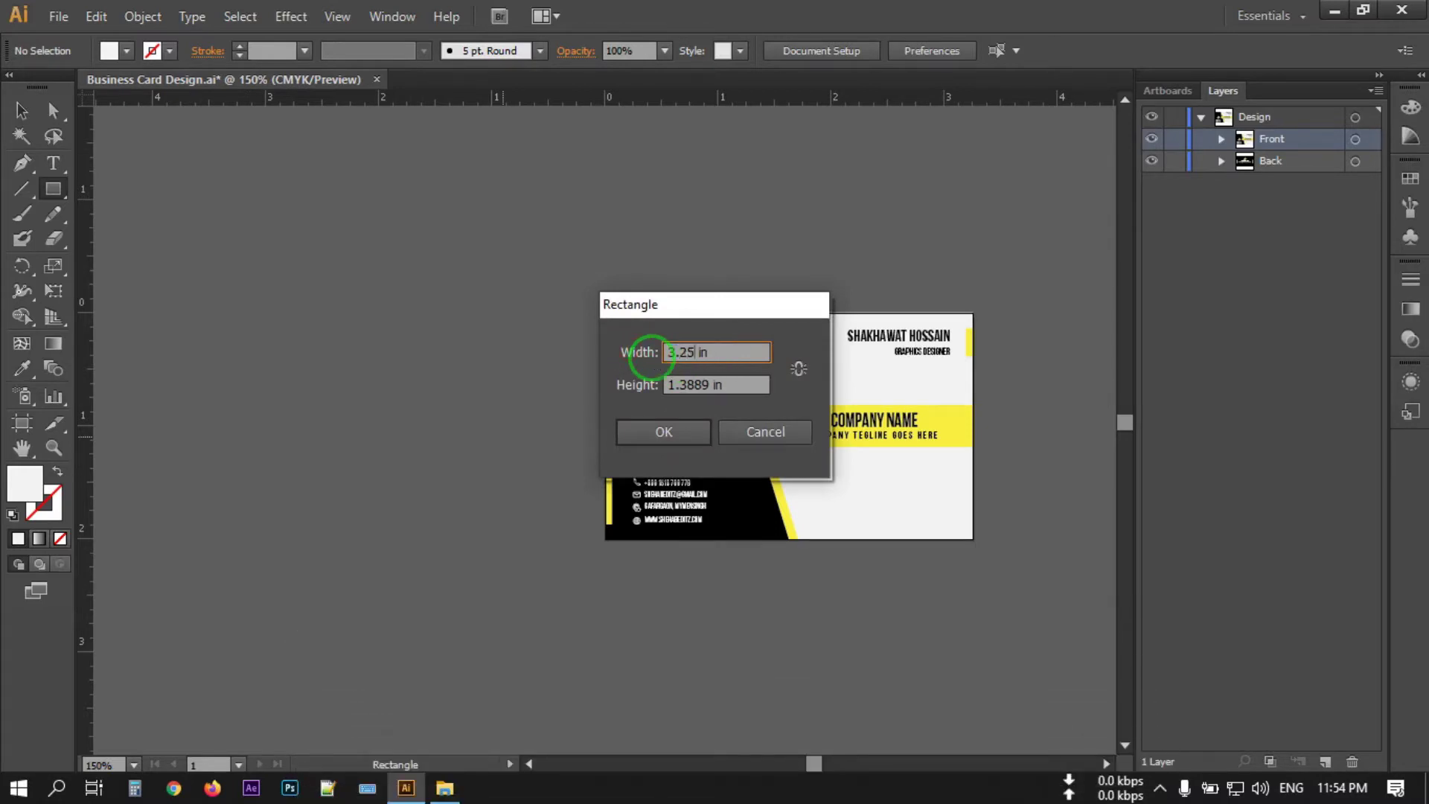
drag(707, 385, 686, 385)
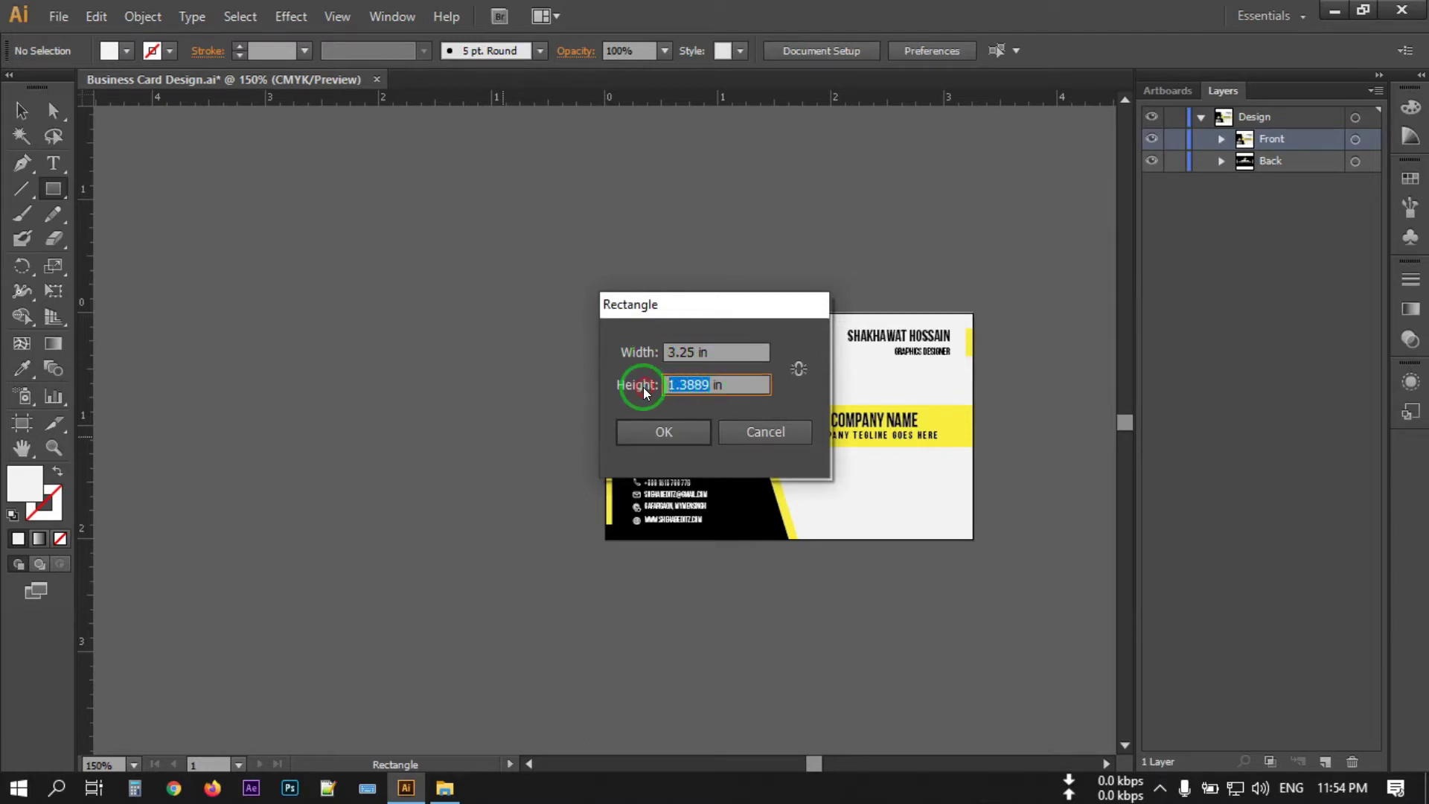
text(2)
click(698, 445)
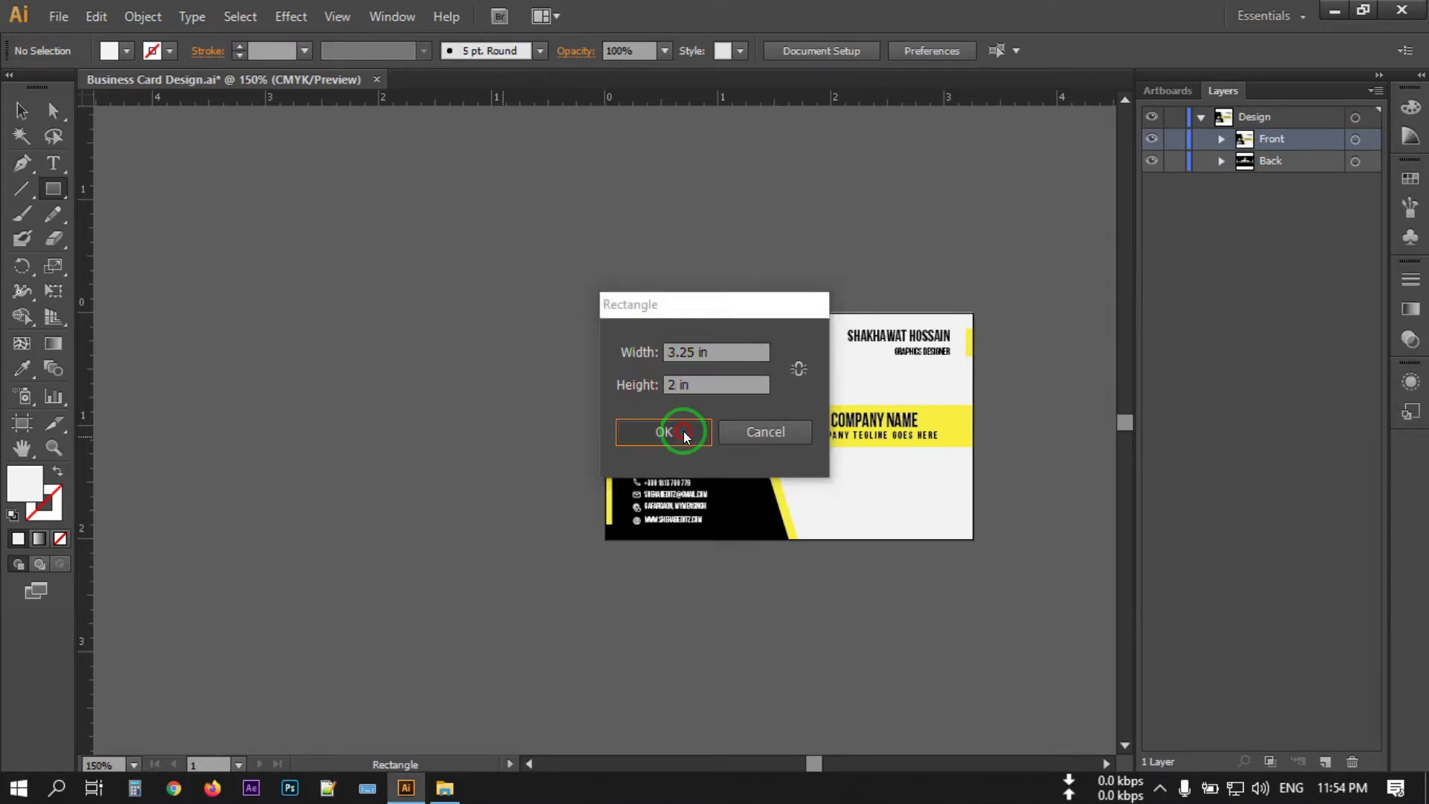
click(20, 110)
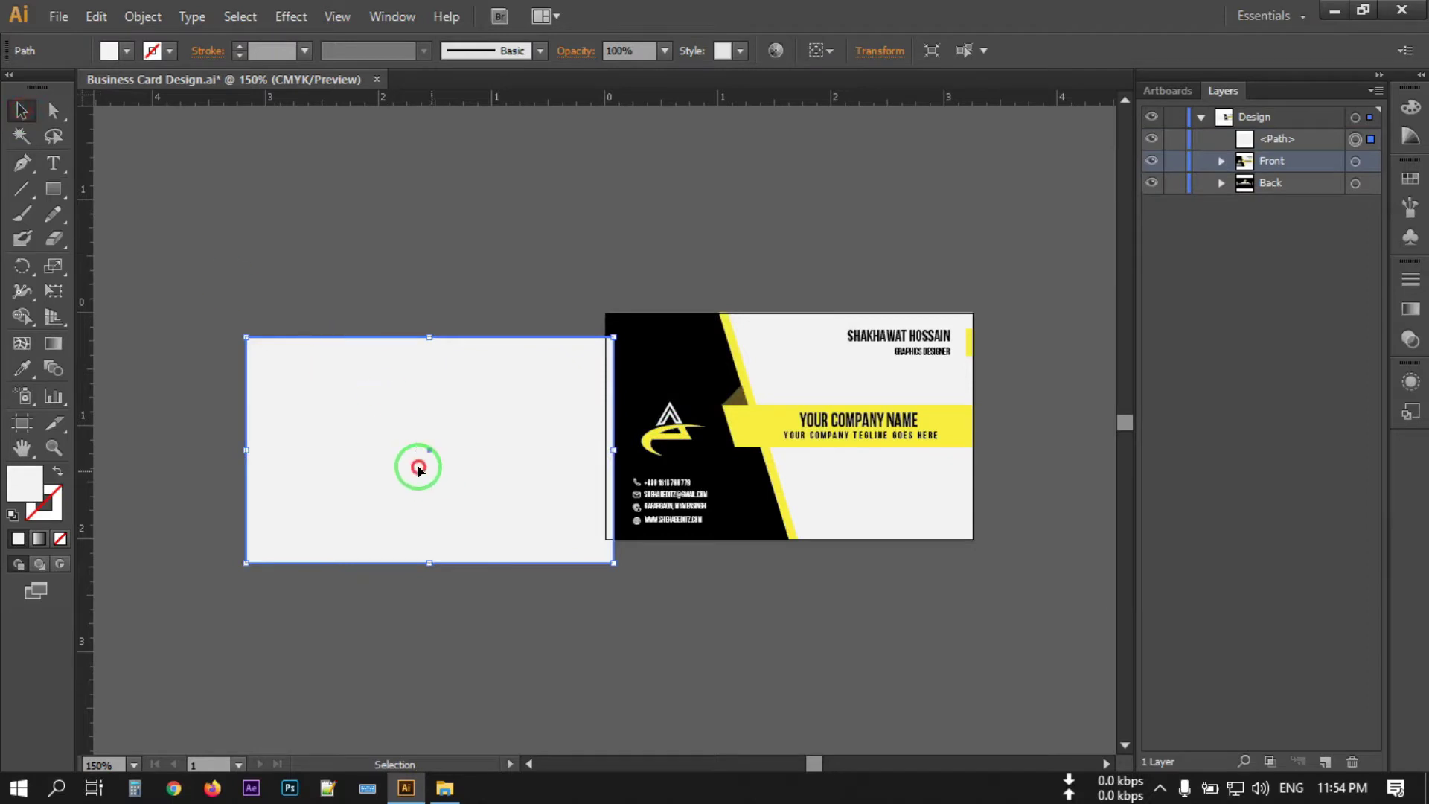
Move the new rectangle left beside the card front and reselect it.
drag(415, 469, 301, 442)
drag(227, 511, 305, 496)
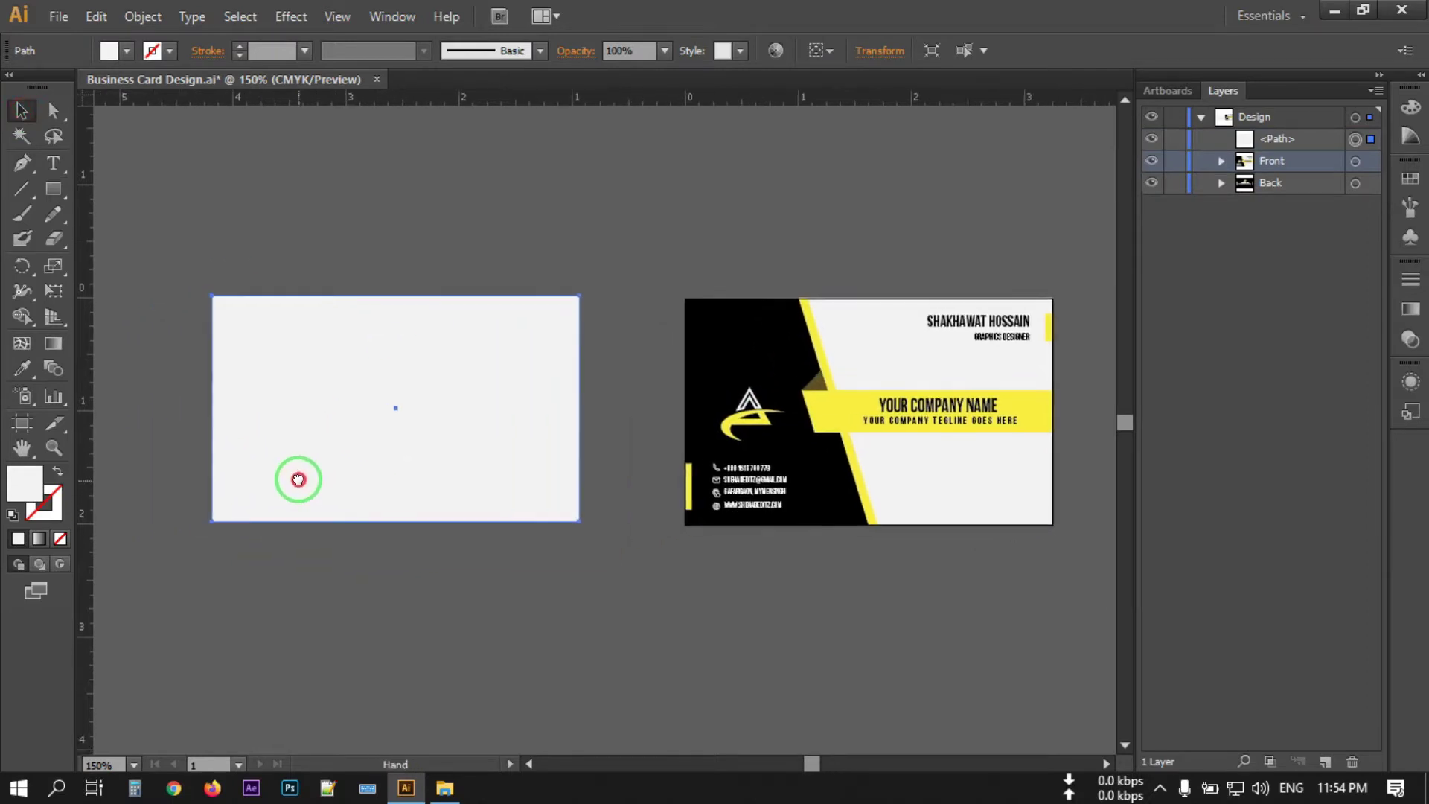
click(432, 592)
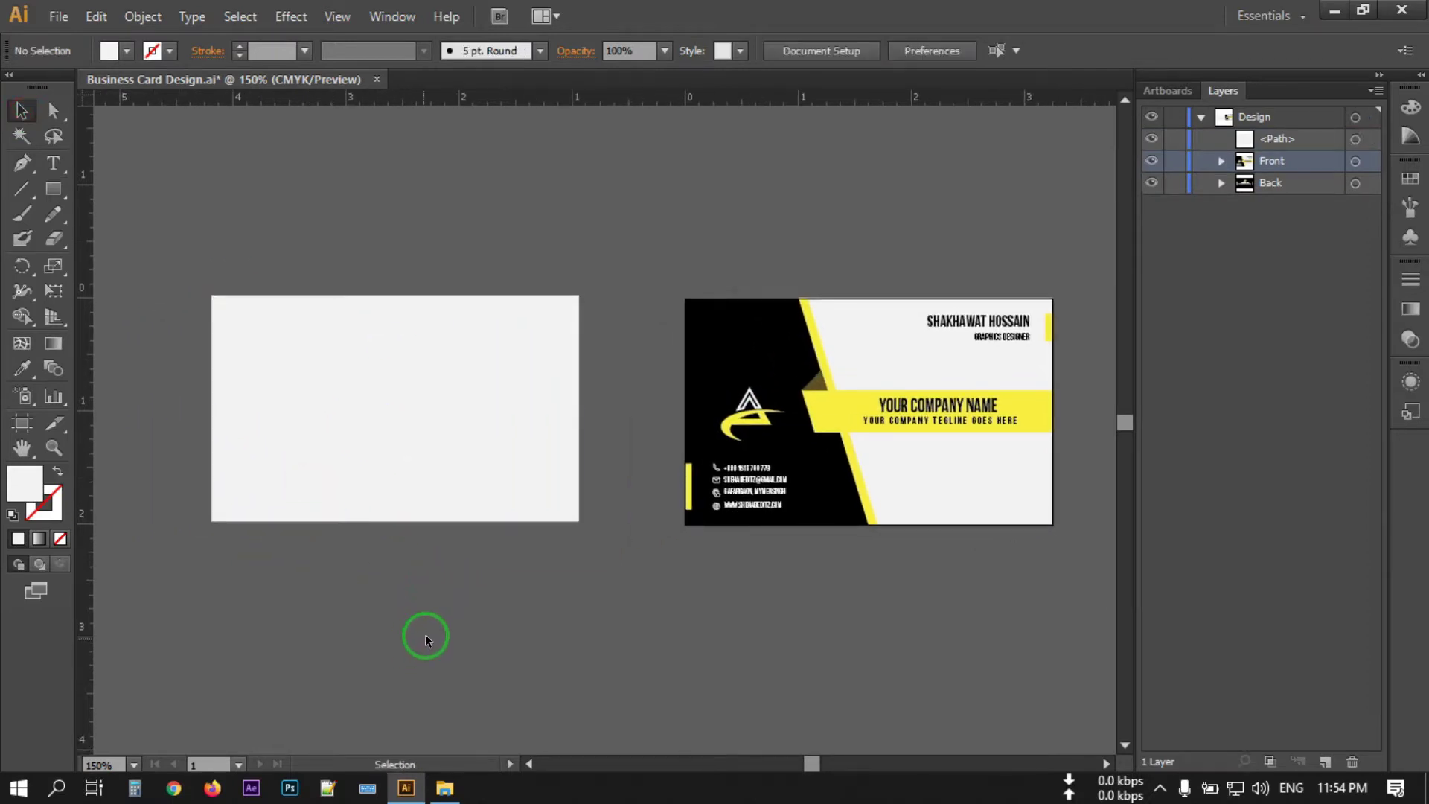
click(357, 482)
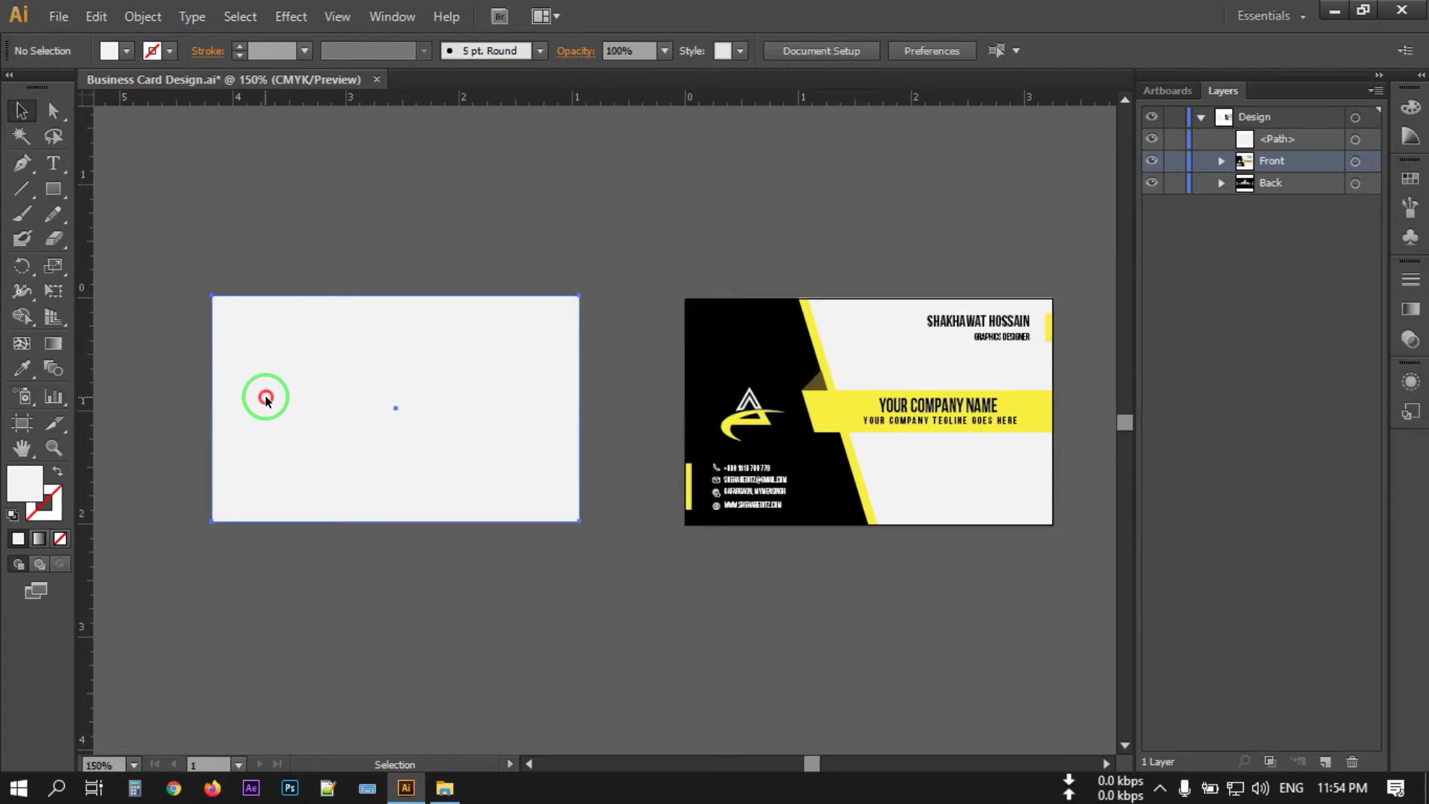
Copy and Paste in Front the rectangle, then narrow the copy to 1.63 in wide.
click(93, 16)
click(141, 117)
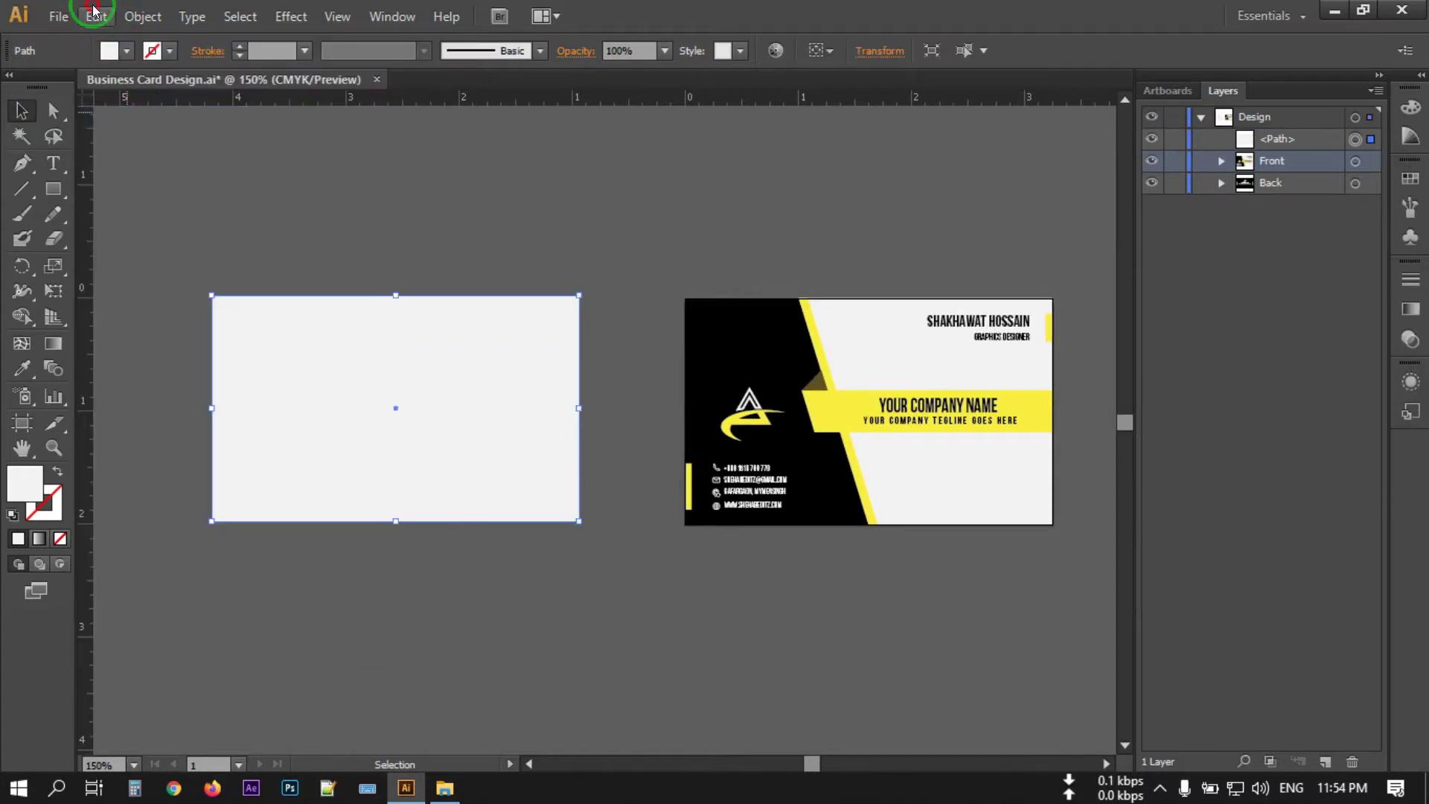
click(93, 15)
click(199, 165)
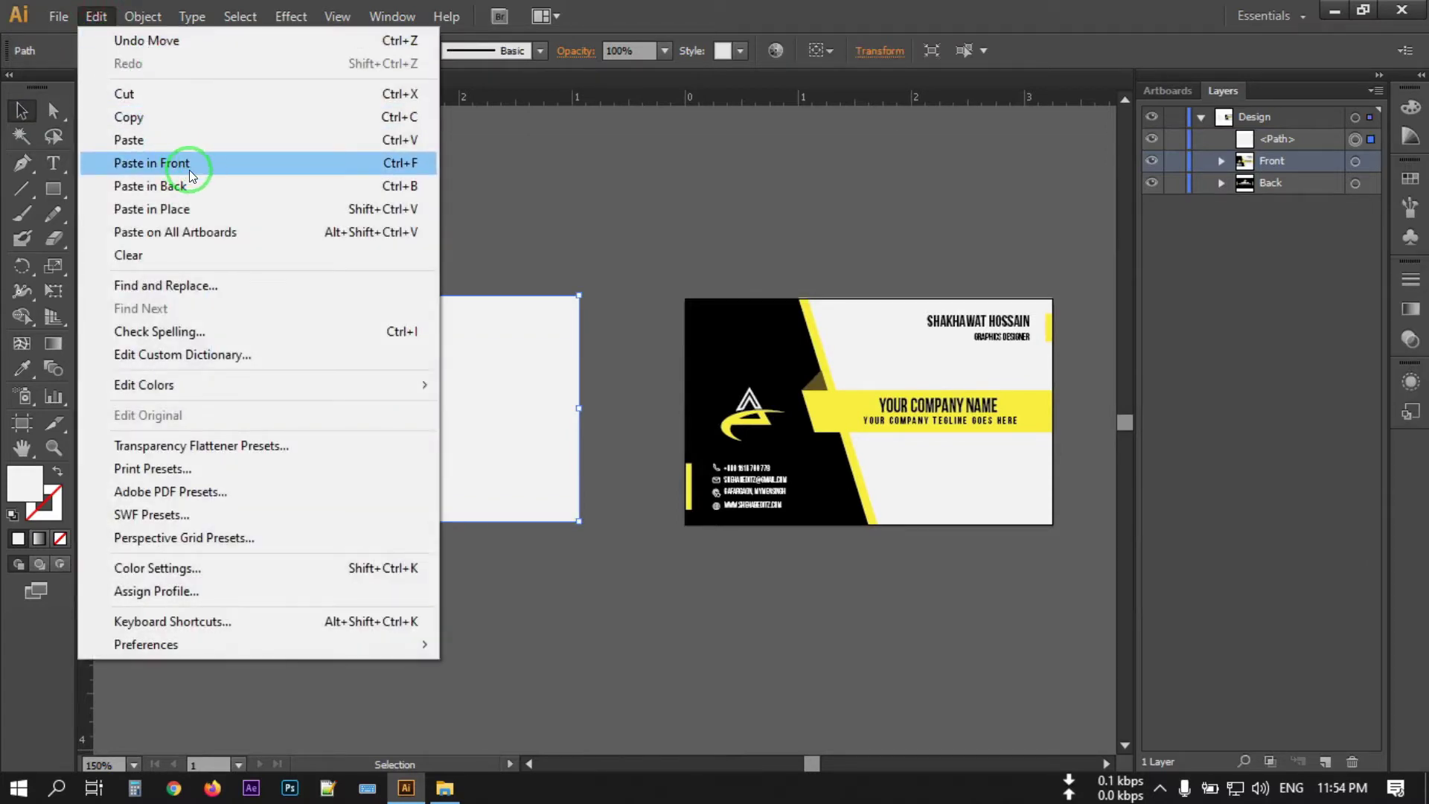
click(189, 170)
click(343, 401)
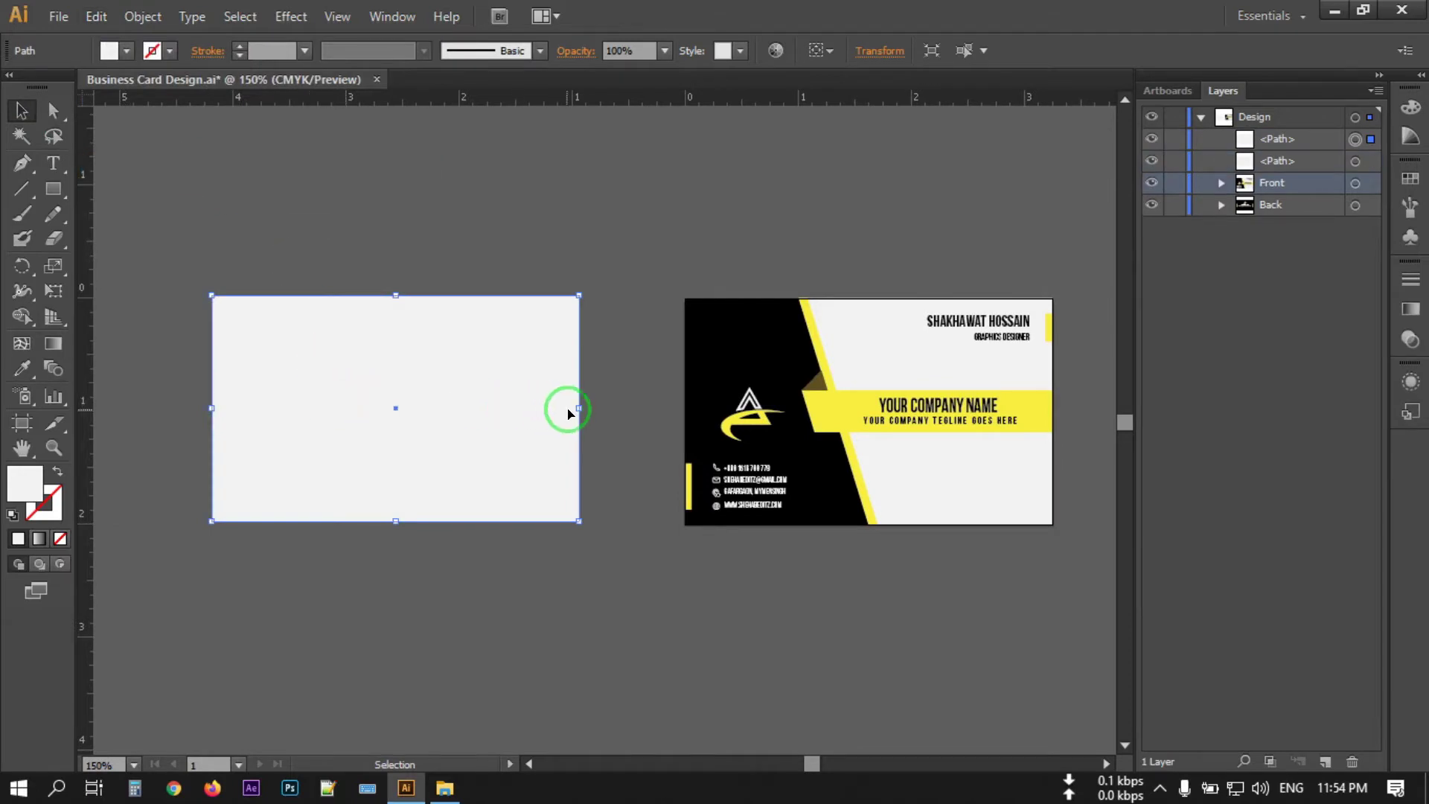
drag(581, 408, 395, 413)
Slant the copy's right edge by moving its top-right anchor left, and fill it black.
click(53, 110)
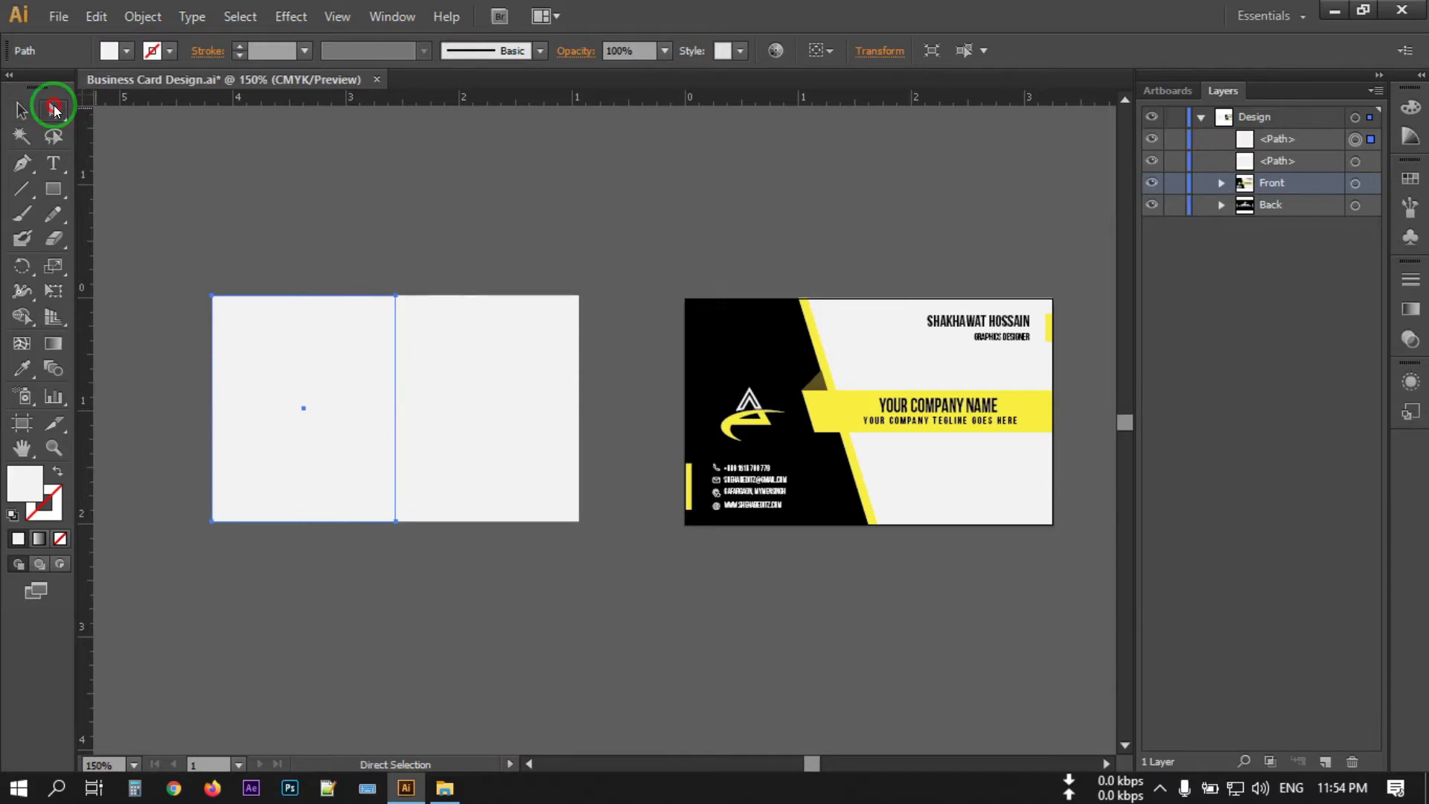
click(396, 295)
drag(395, 296, 332, 295)
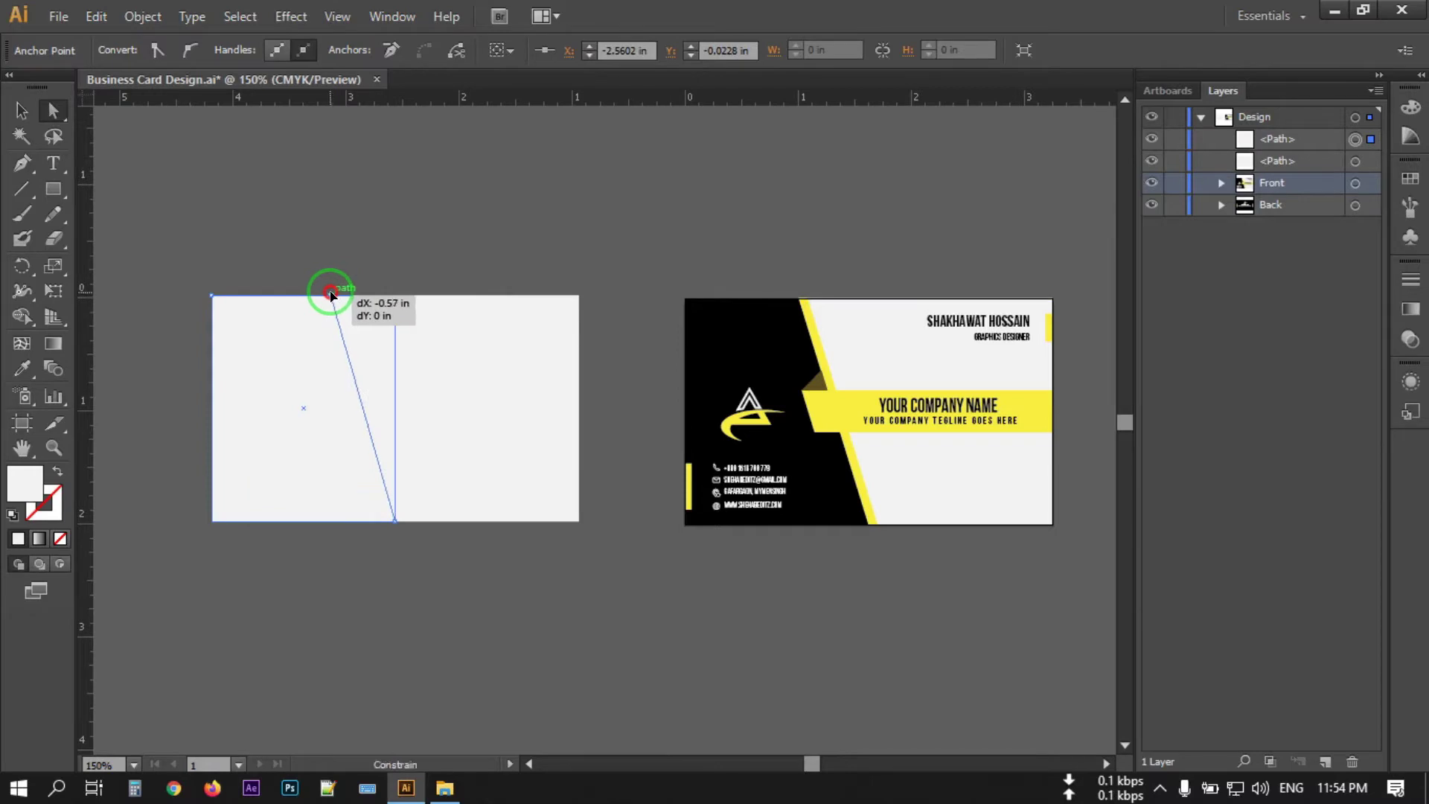
click(226, 398)
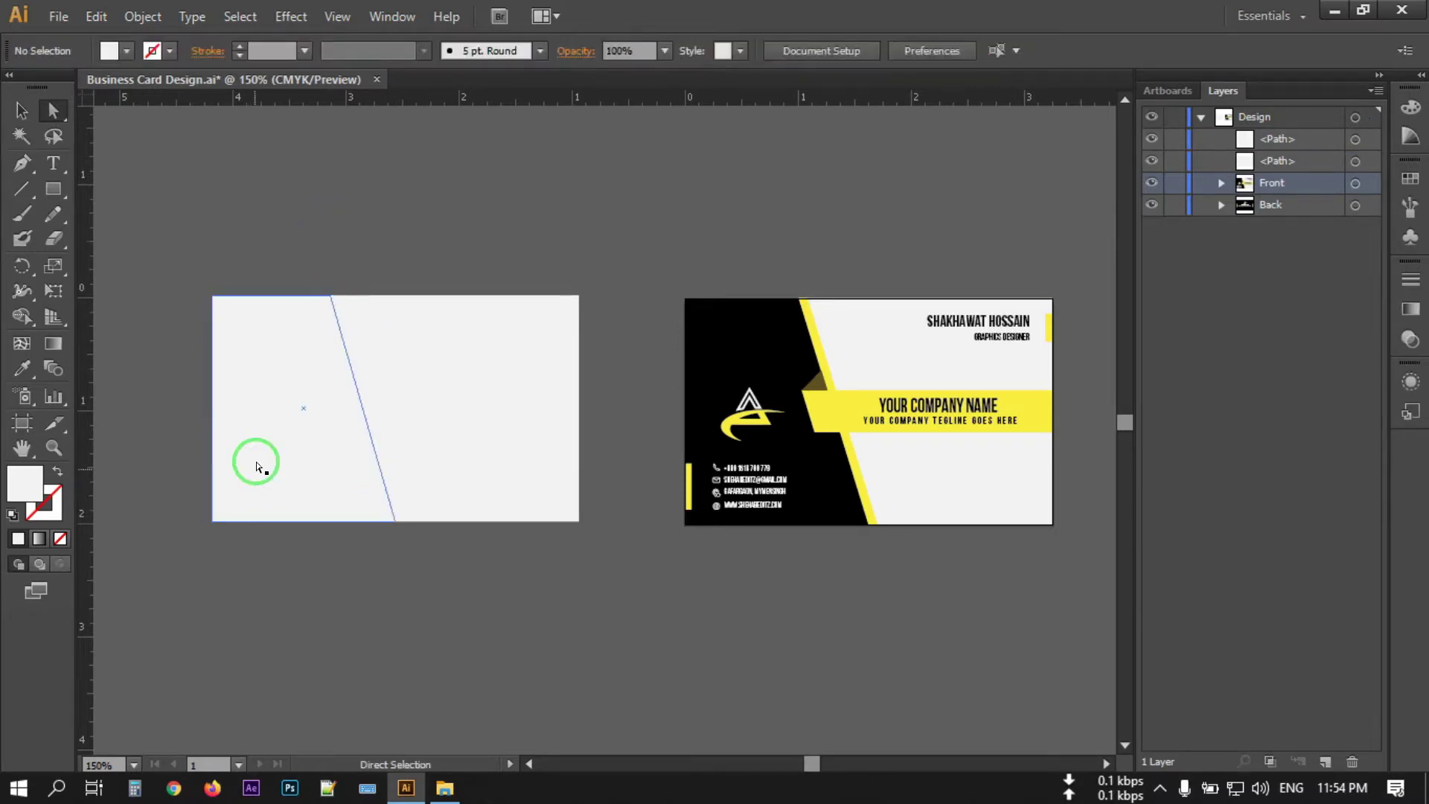
click(16, 119)
click(248, 370)
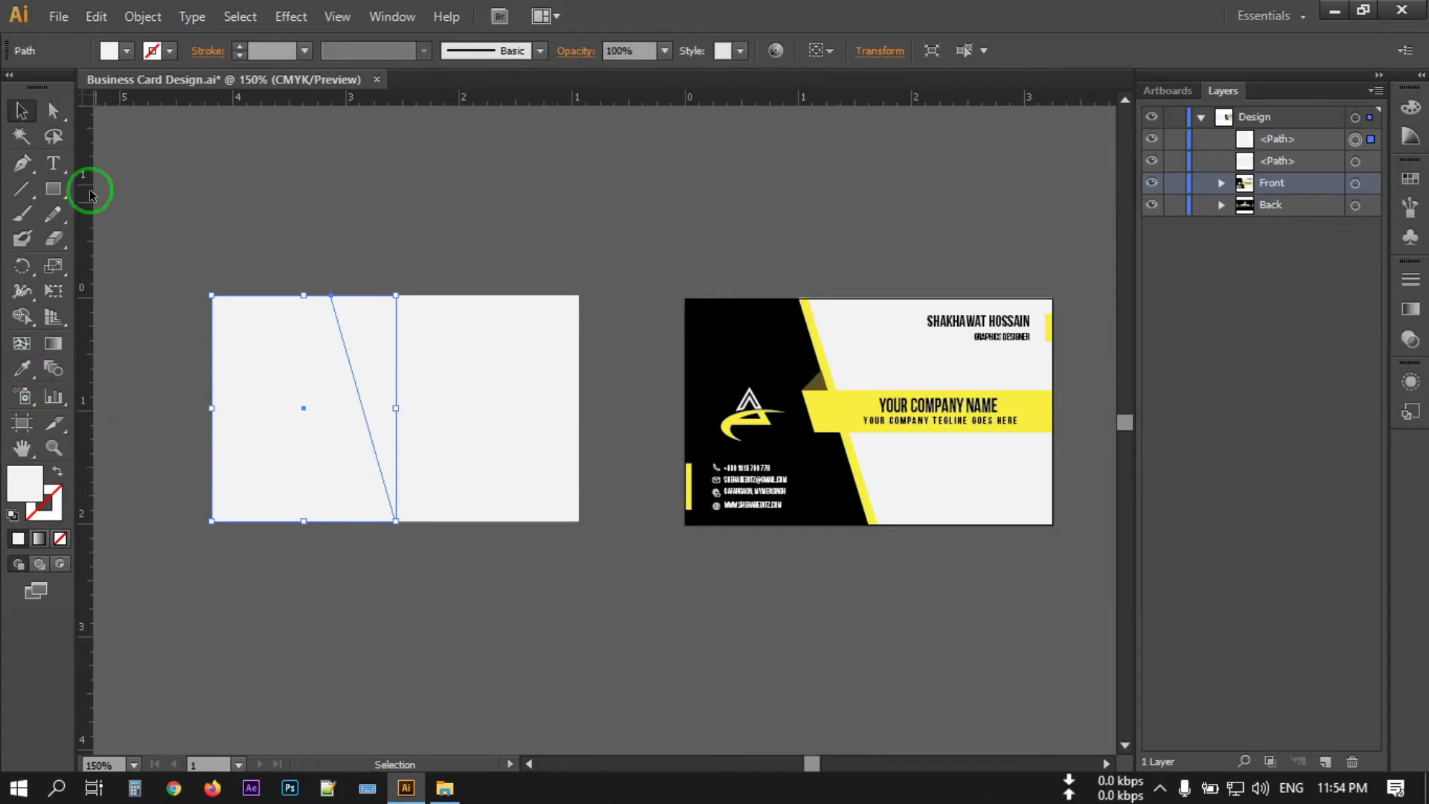
click(127, 52)
click(28, 146)
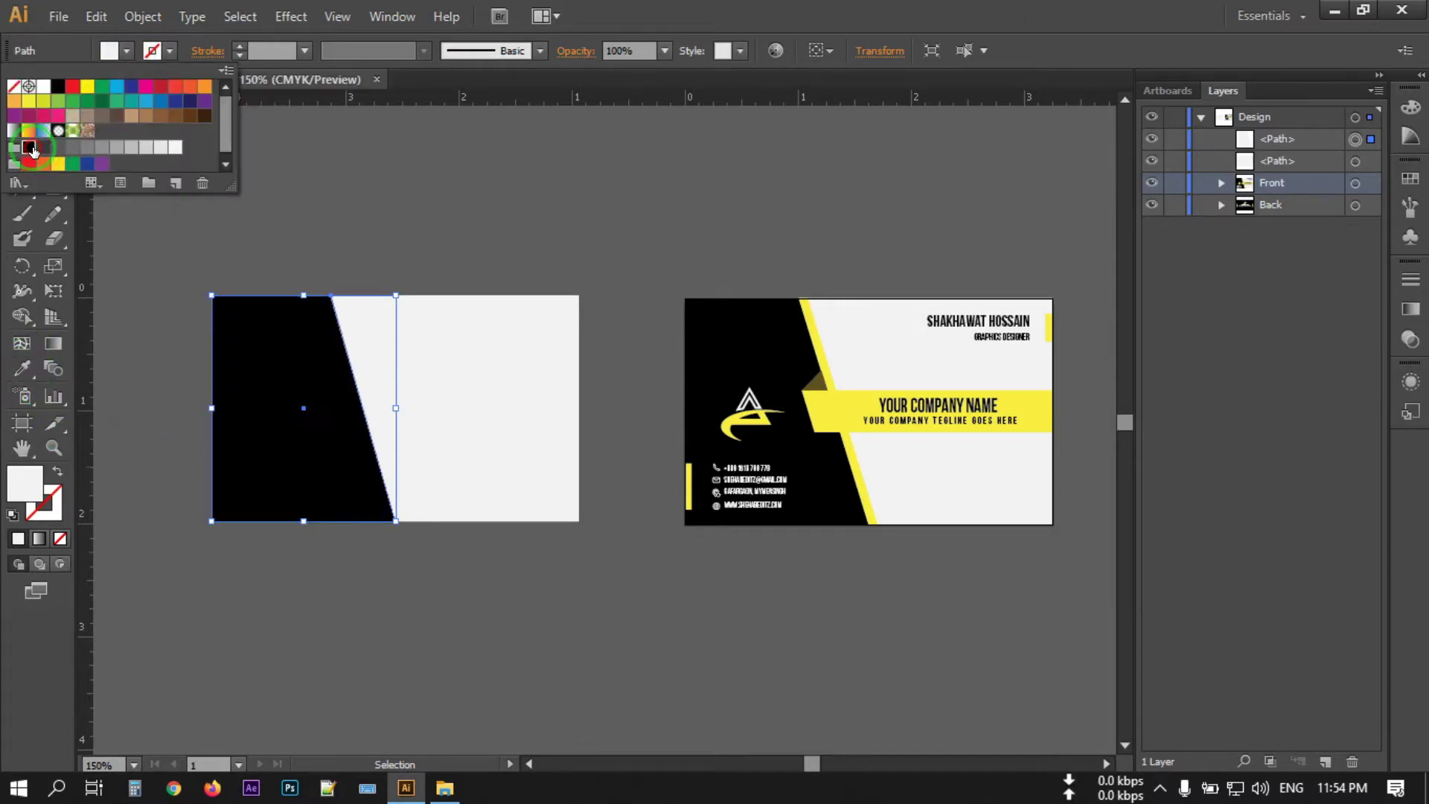
click(303, 207)
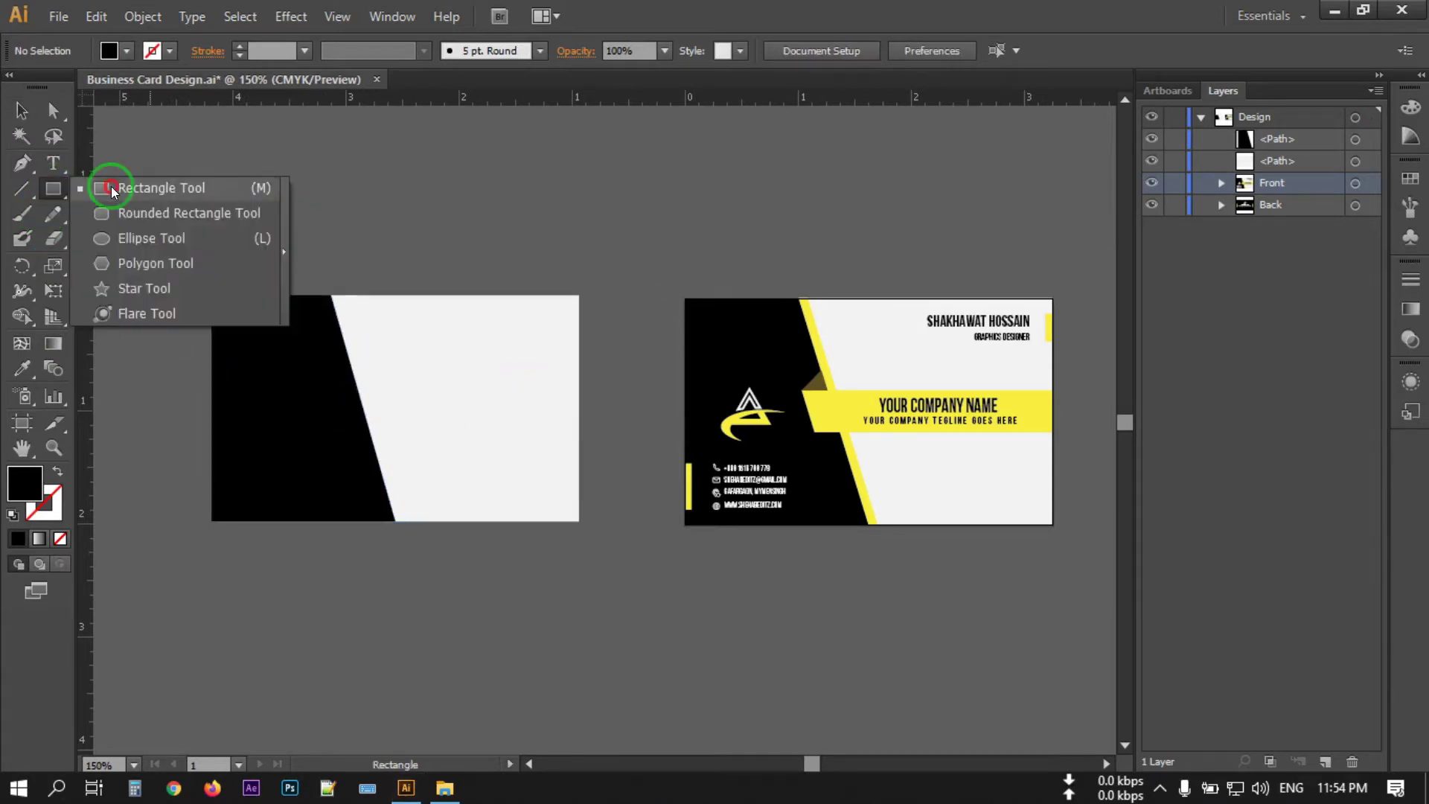
Draw a bar from the black panel to the card's right edge and fill it bright red.
drag(54, 188, 113, 187)
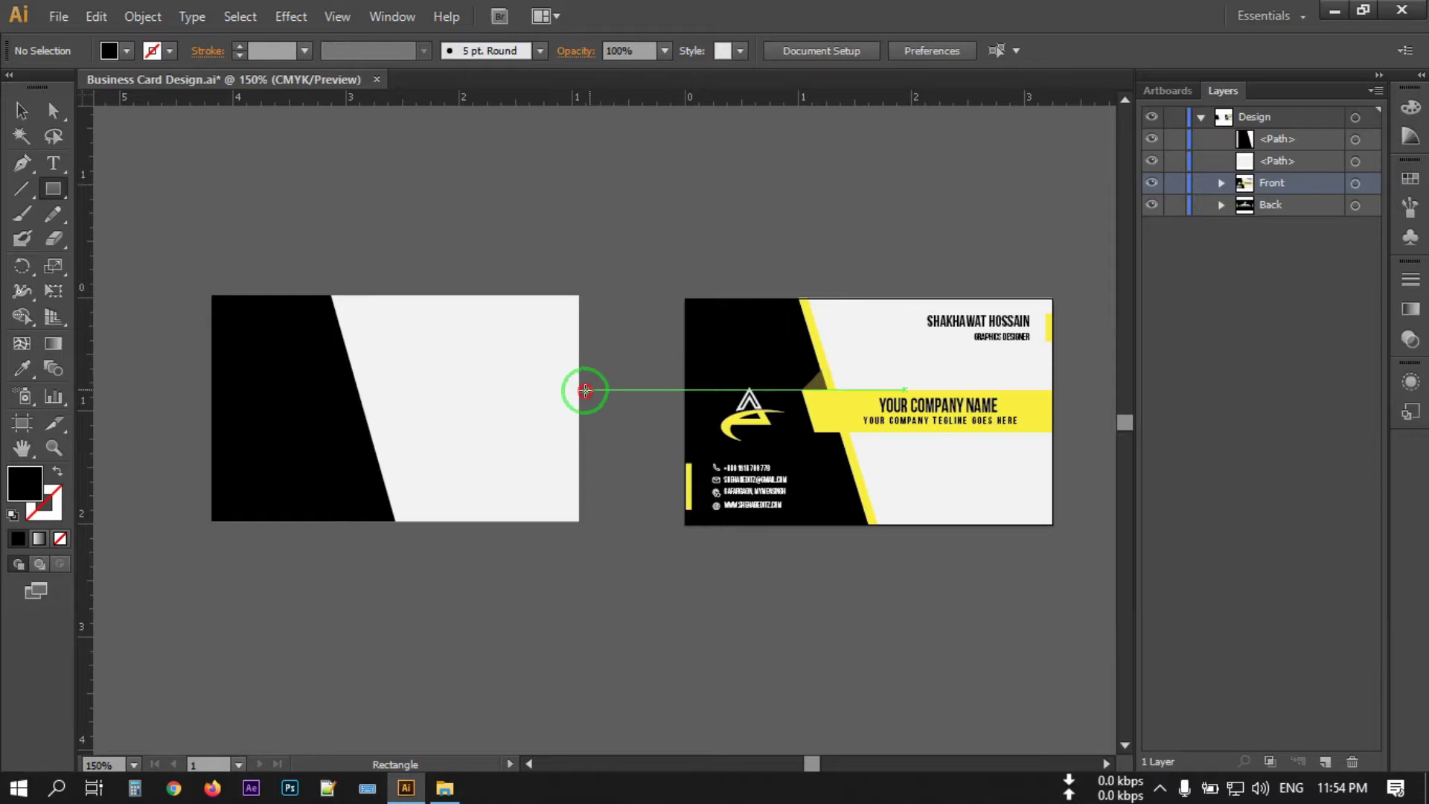
mouse_move(590, 388)
mouse_down()
mouse_move(515, 433)
mouse_move(304, 432)
mouse_up()
click(21, 110)
mouse_move(588, 408)
mouse_down()
mouse_move(593, 421)
mouse_move(579, 410)
mouse_up()
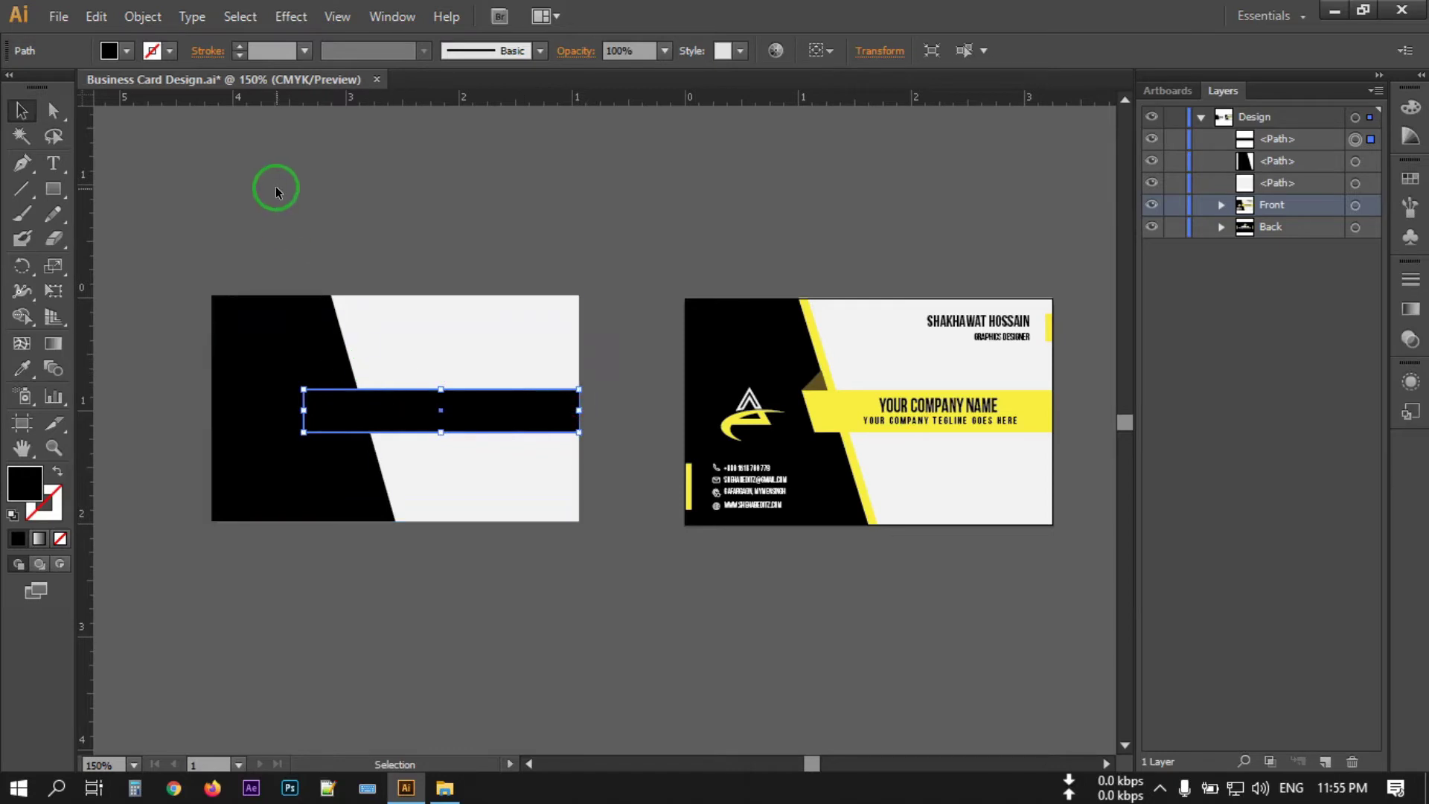
click(478, 408)
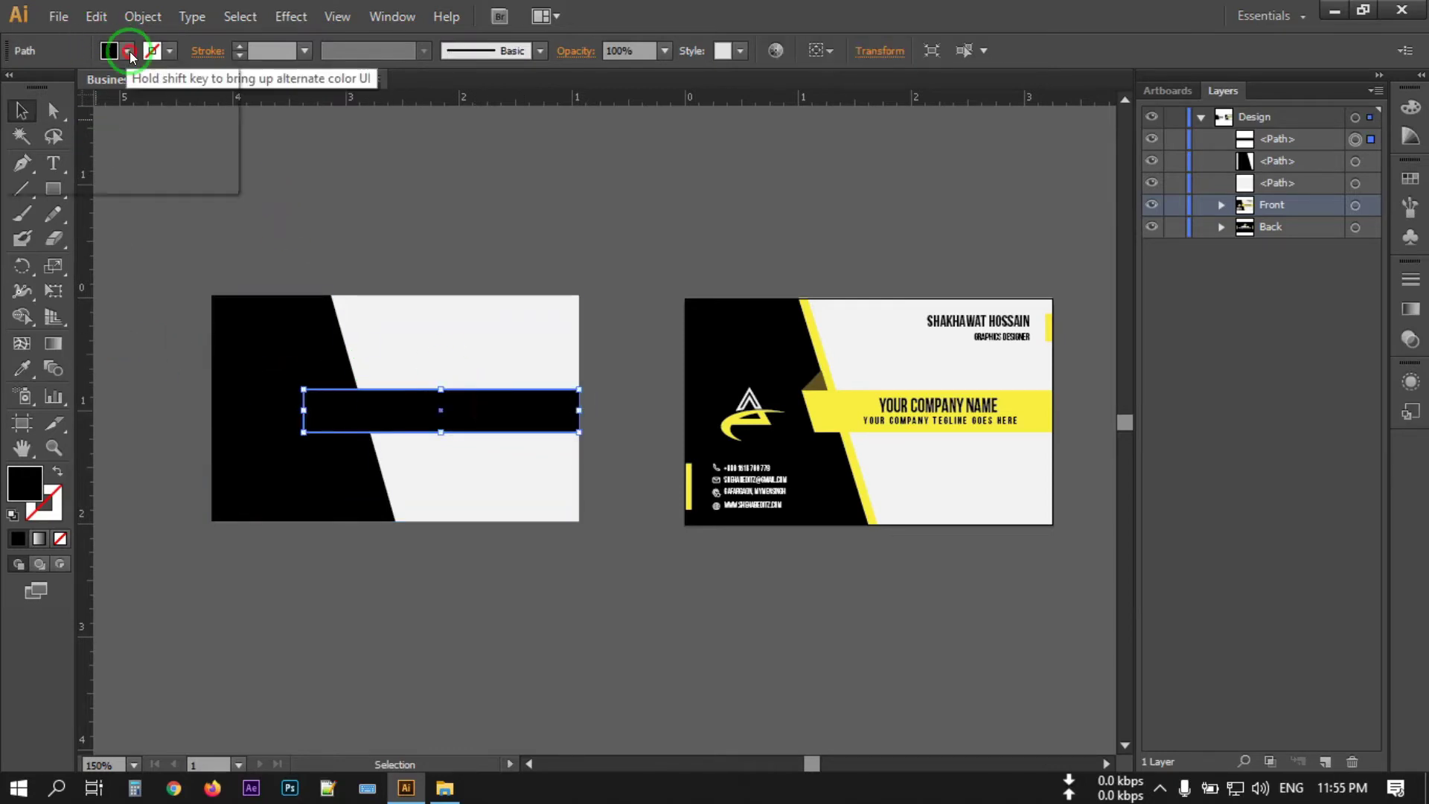
click(152, 52)
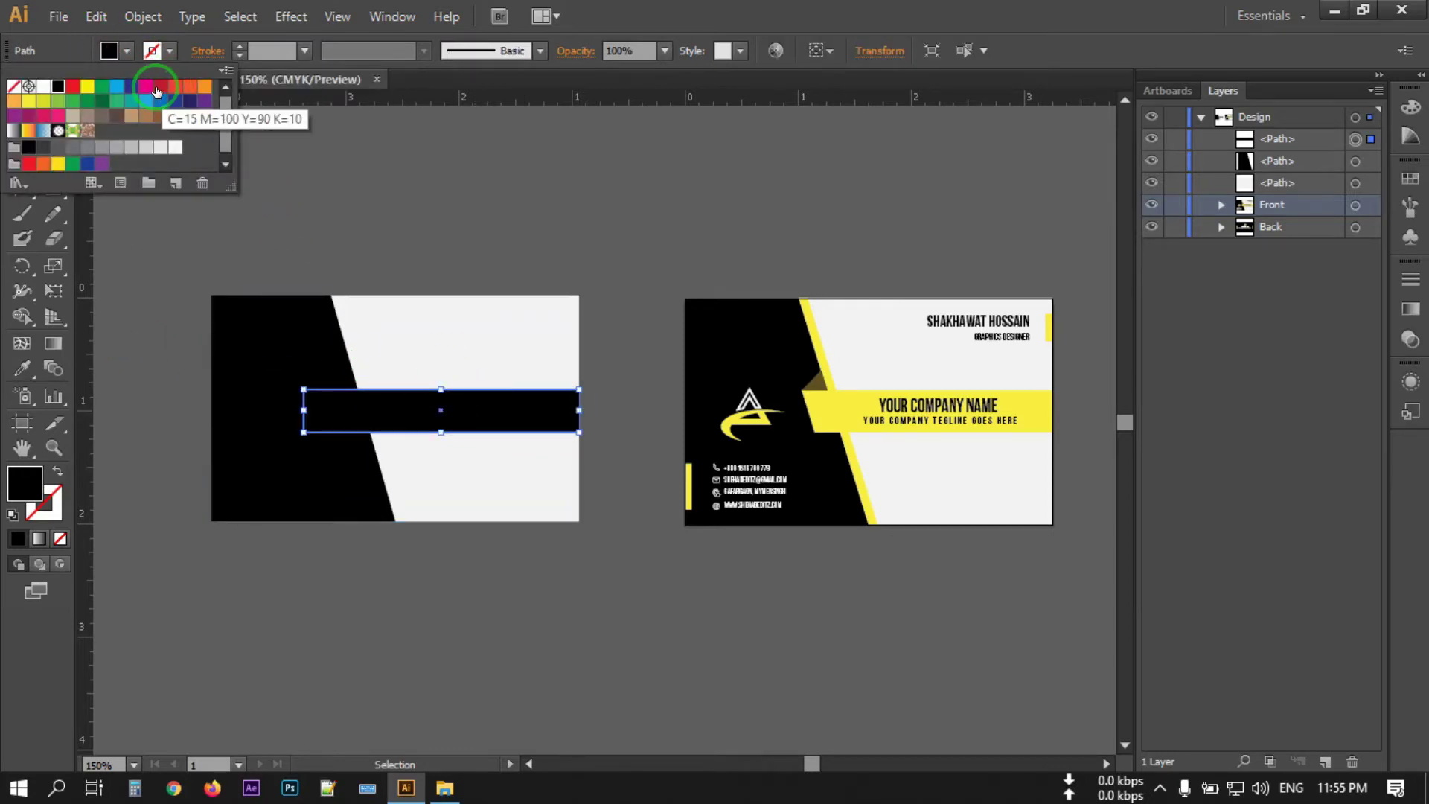
click(157, 91)
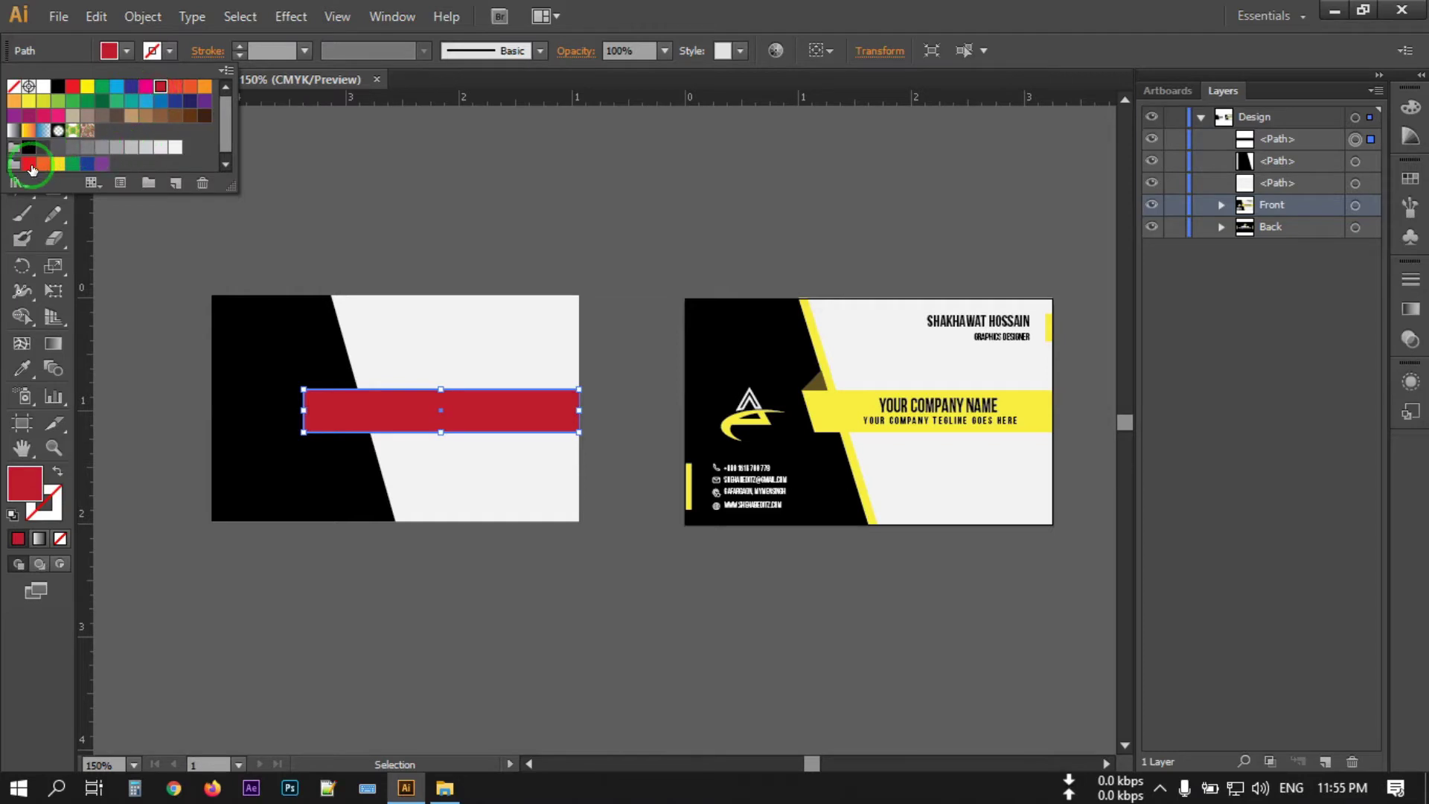
click(31, 169)
click(306, 199)
click(440, 192)
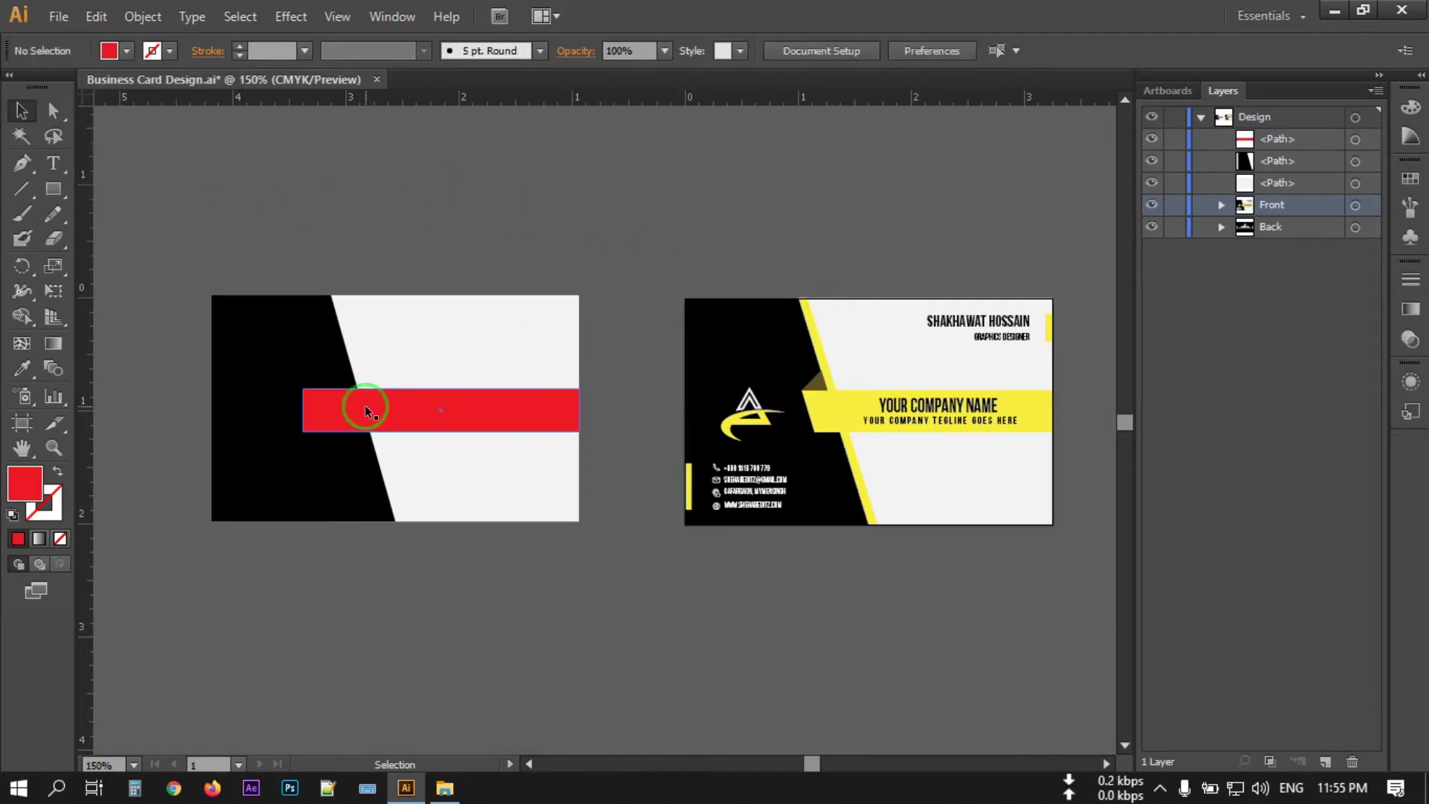
Shorten the red bar from its left end and slide its bottom-left anchor right to slant it.
click(326, 410)
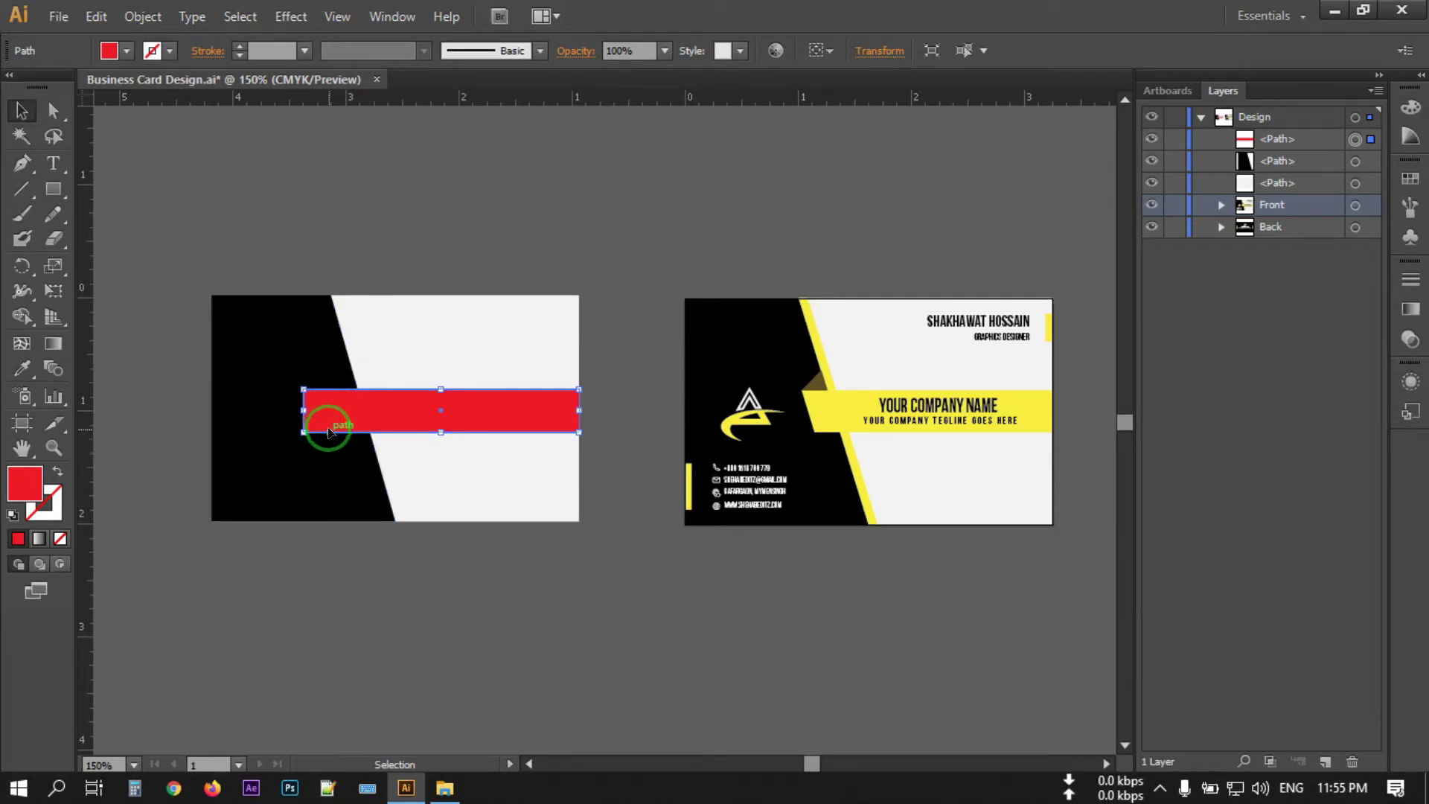
drag(305, 410, 320, 409)
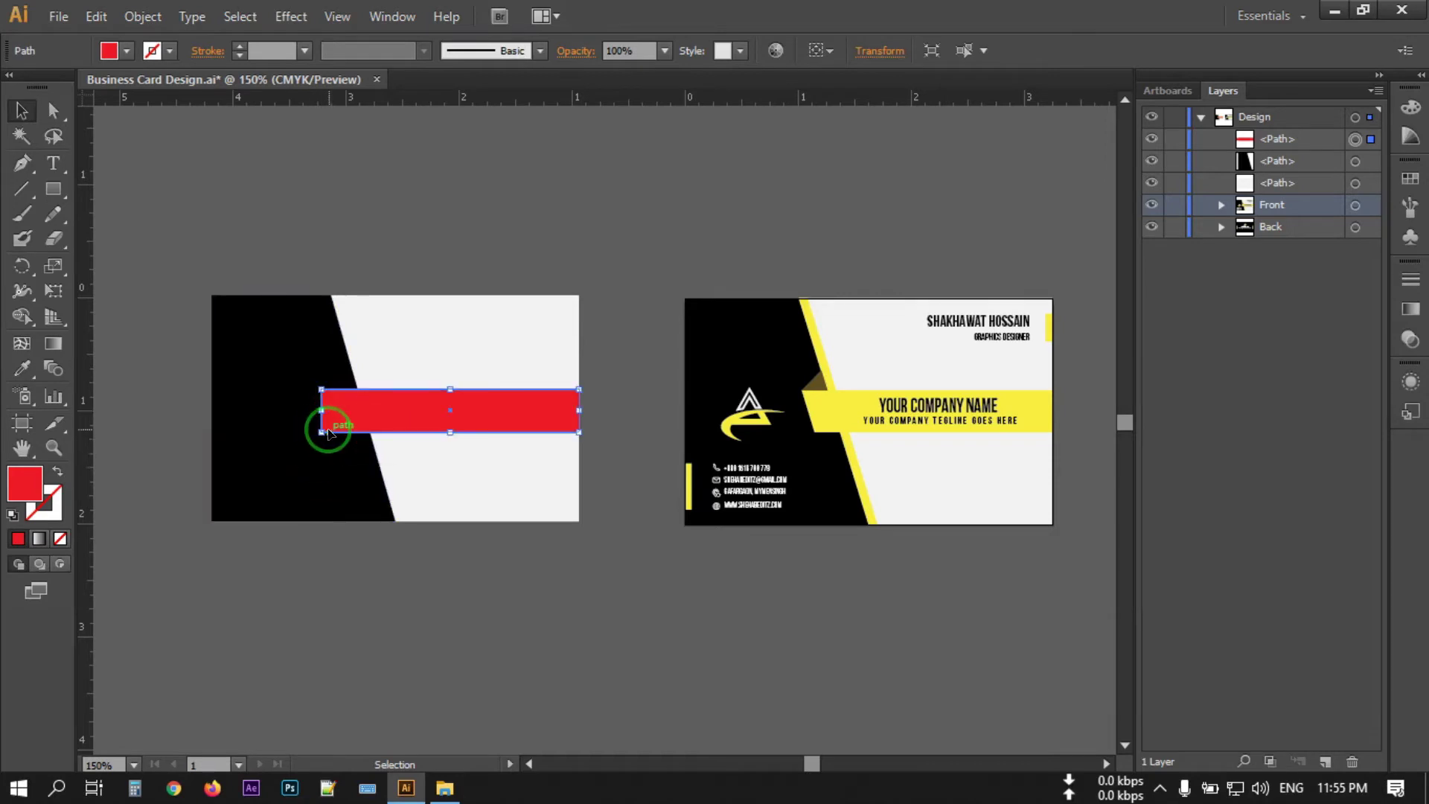
click(147, 223)
click(328, 433)
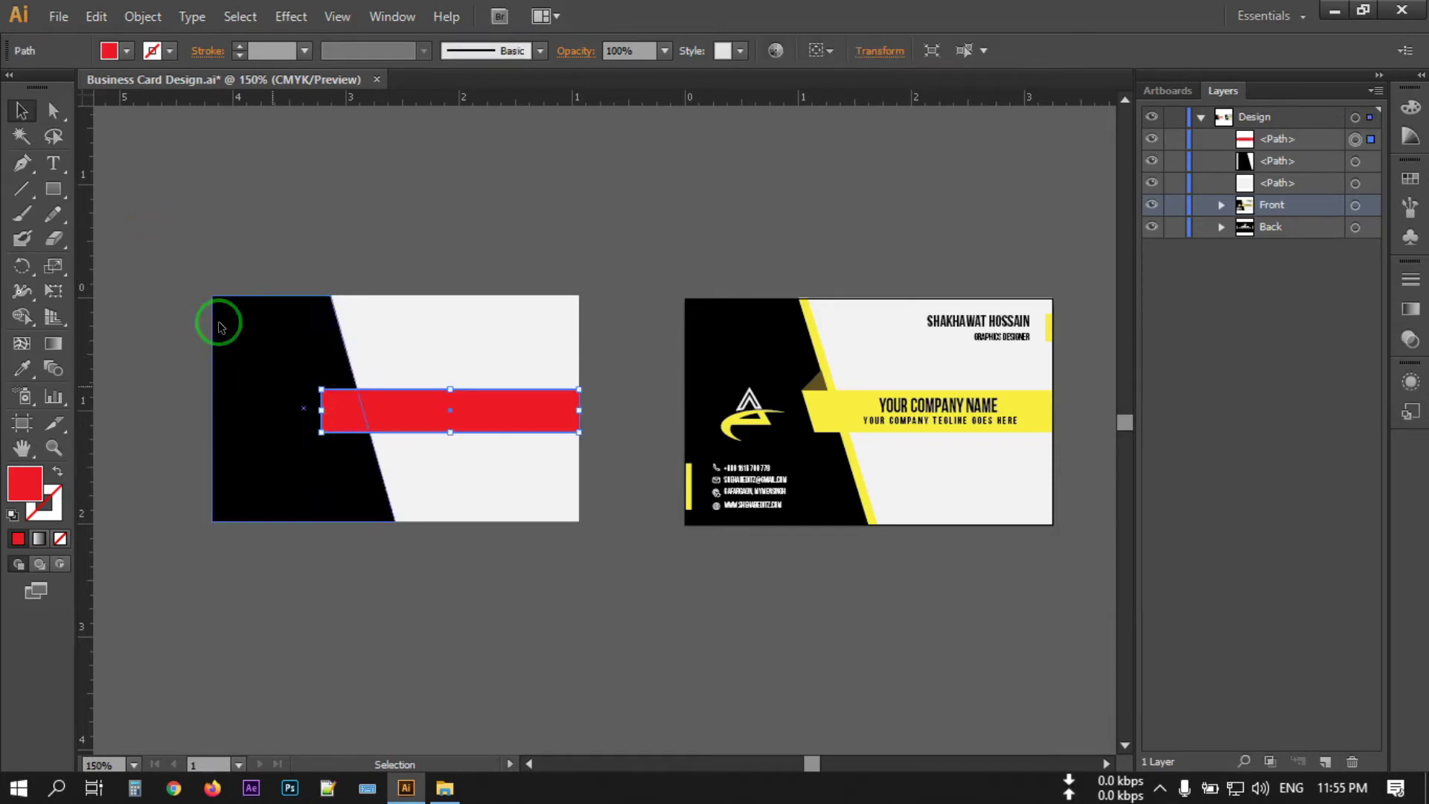
click(52, 110)
drag(321, 435, 332, 435)
click(280, 210)
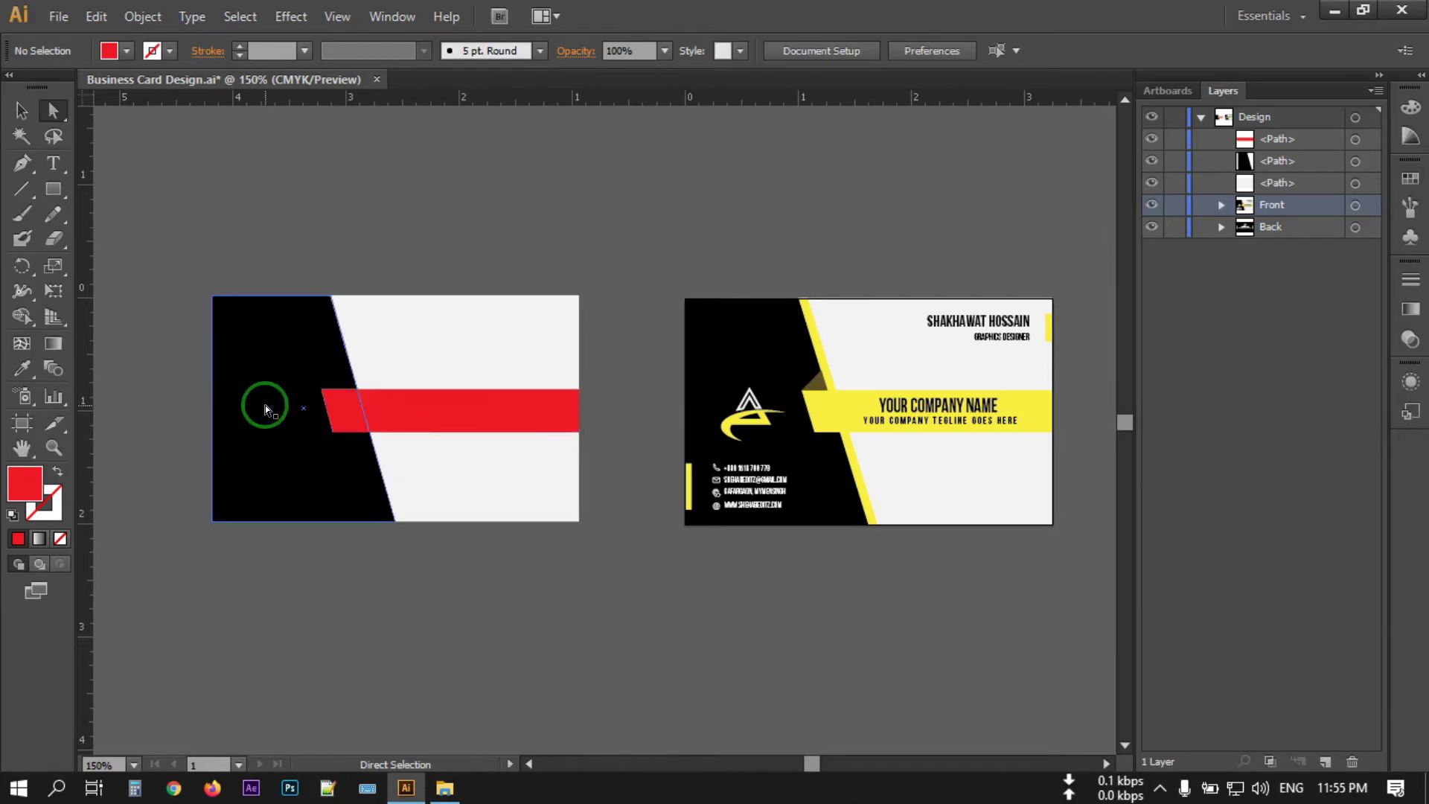
click(33, 170)
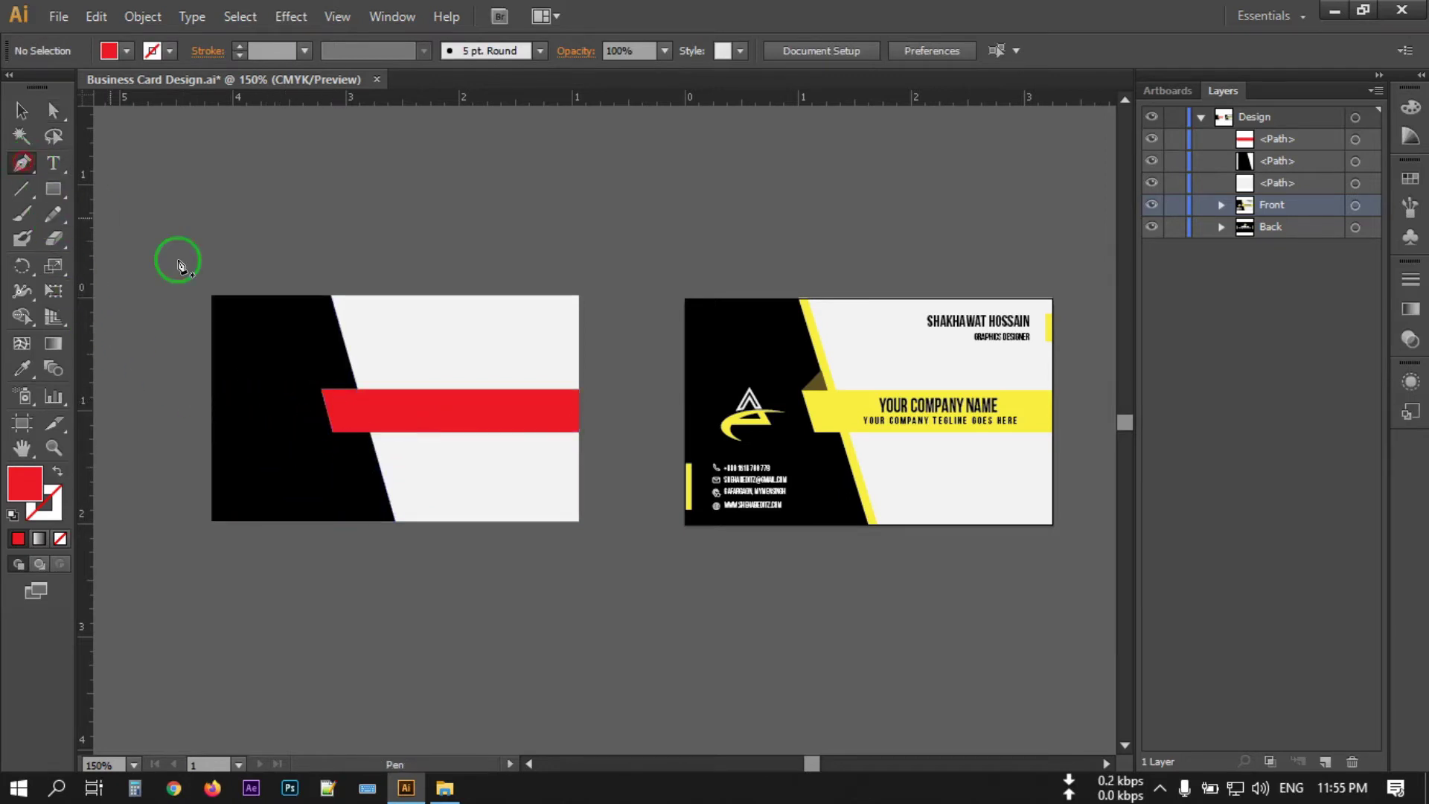
Draw a Pen-tool triangle at the red bar's top-left corner and fill it dark red #5B1117.
click(322, 391)
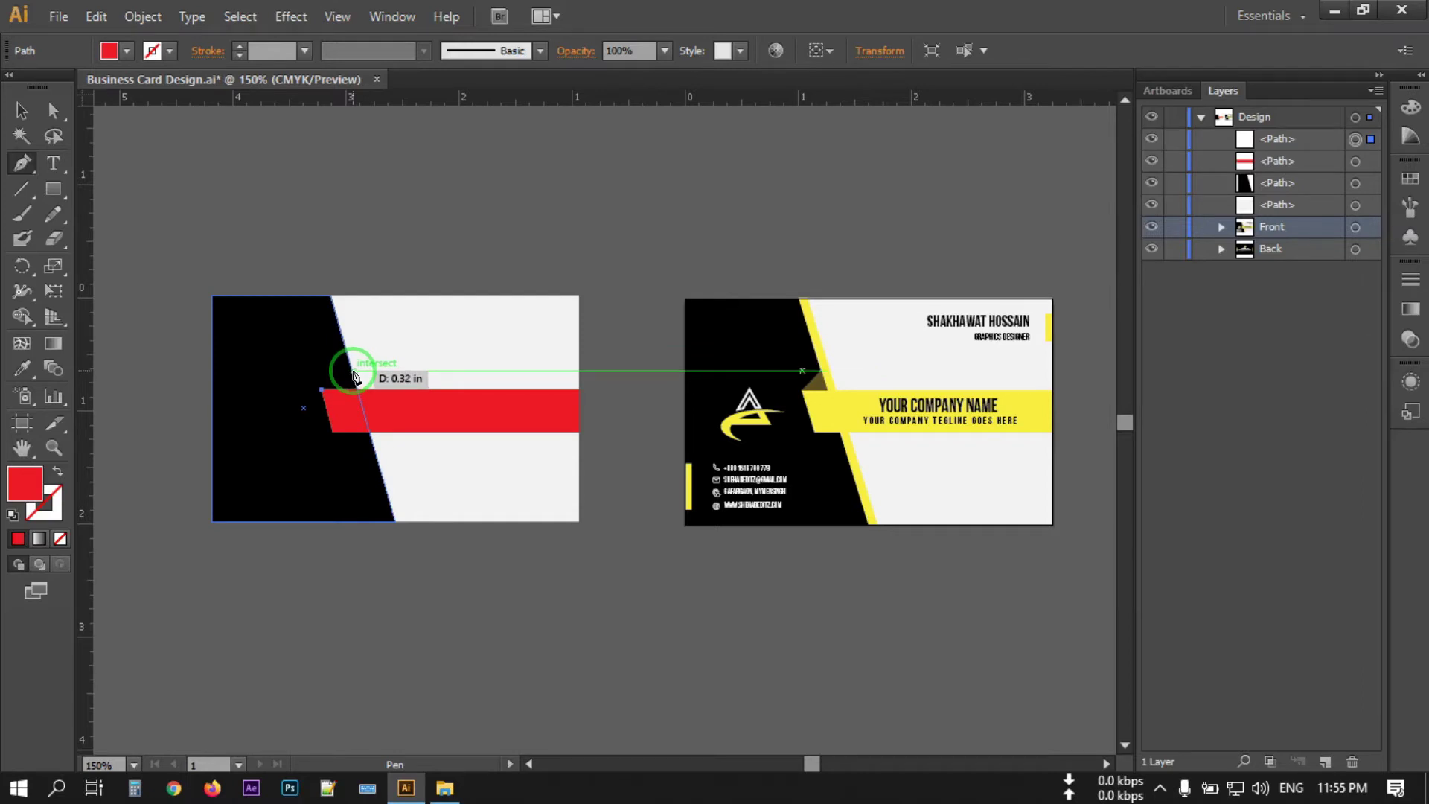
click(353, 374)
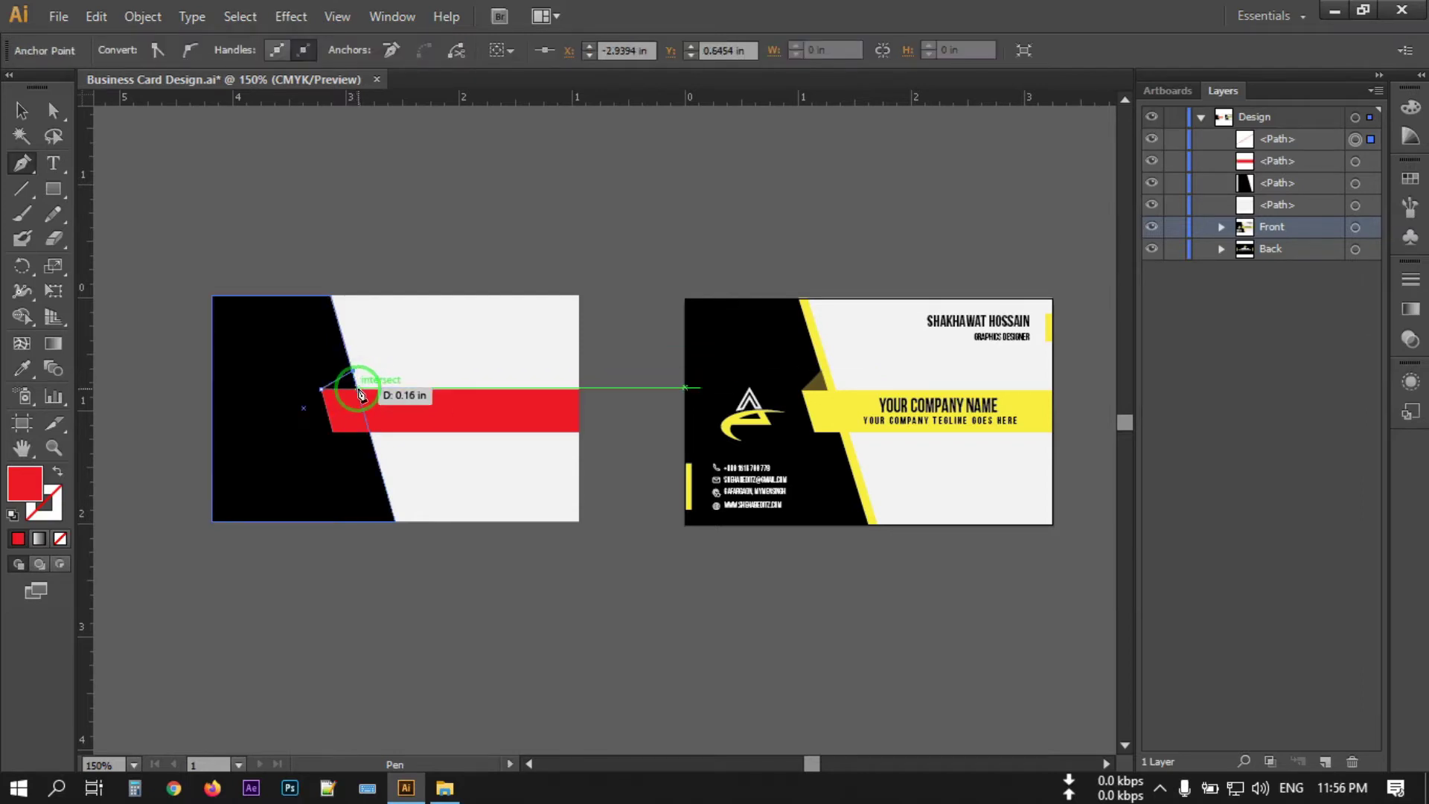
click(358, 388)
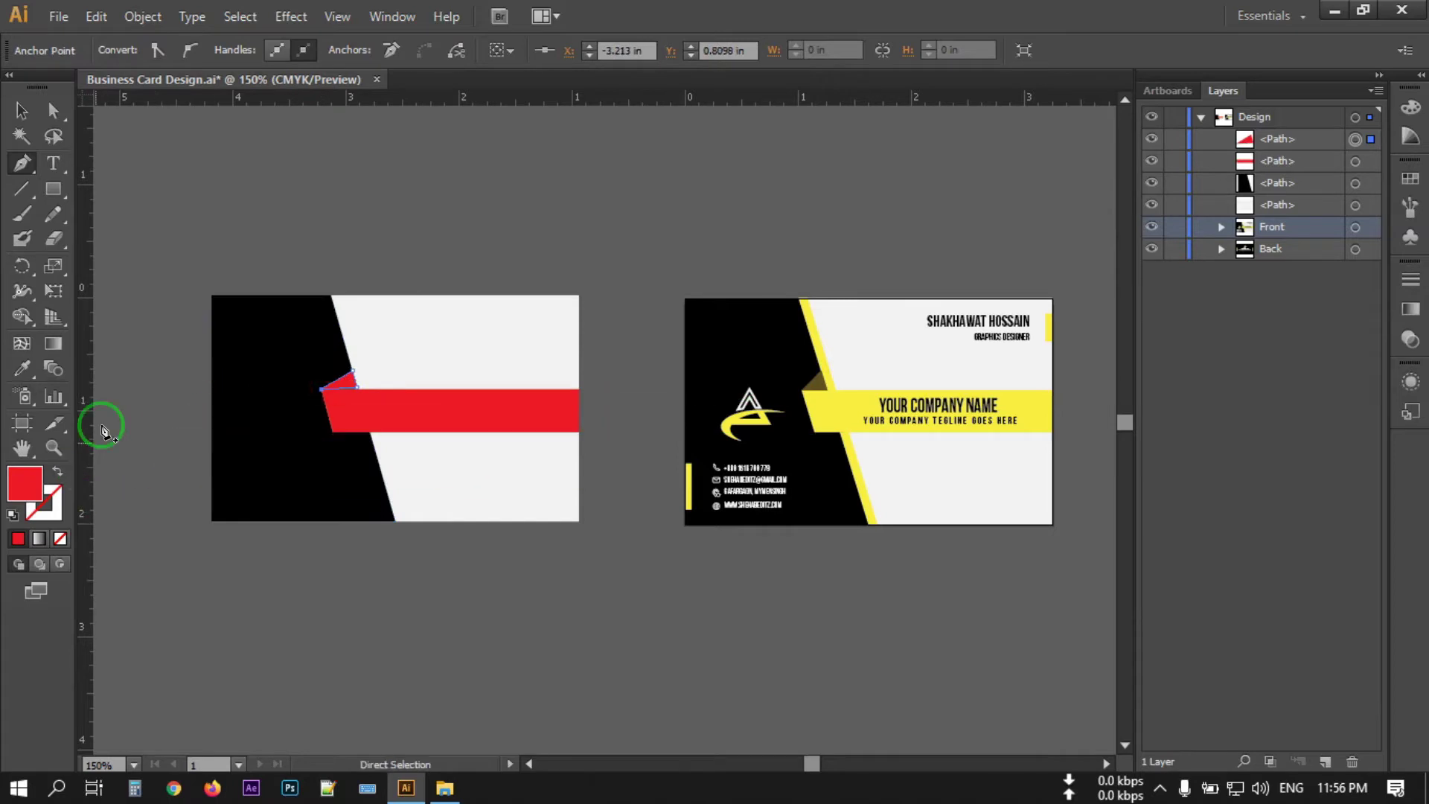
double_click(35, 484)
drag(654, 417, 653, 433)
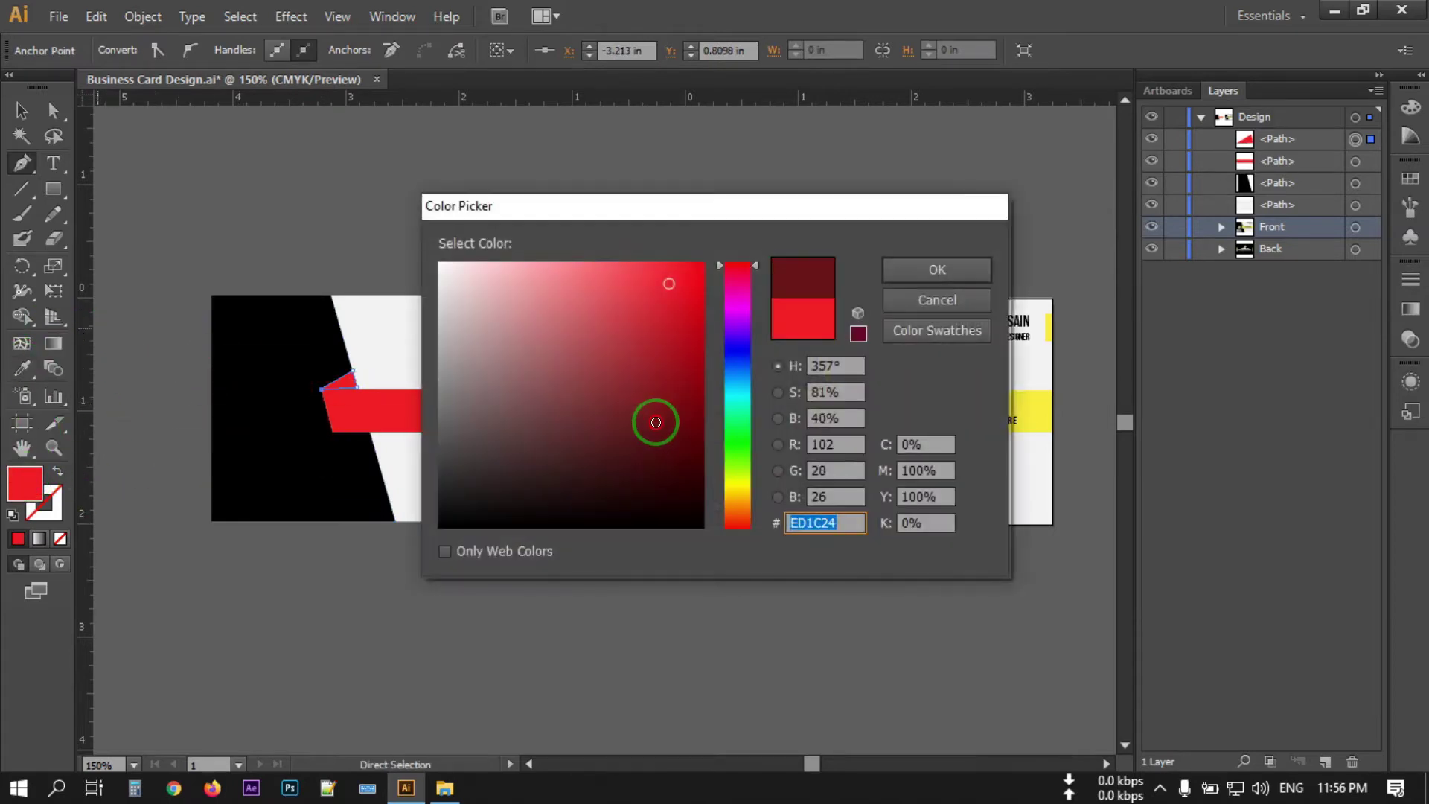
click(953, 273)
click(377, 205)
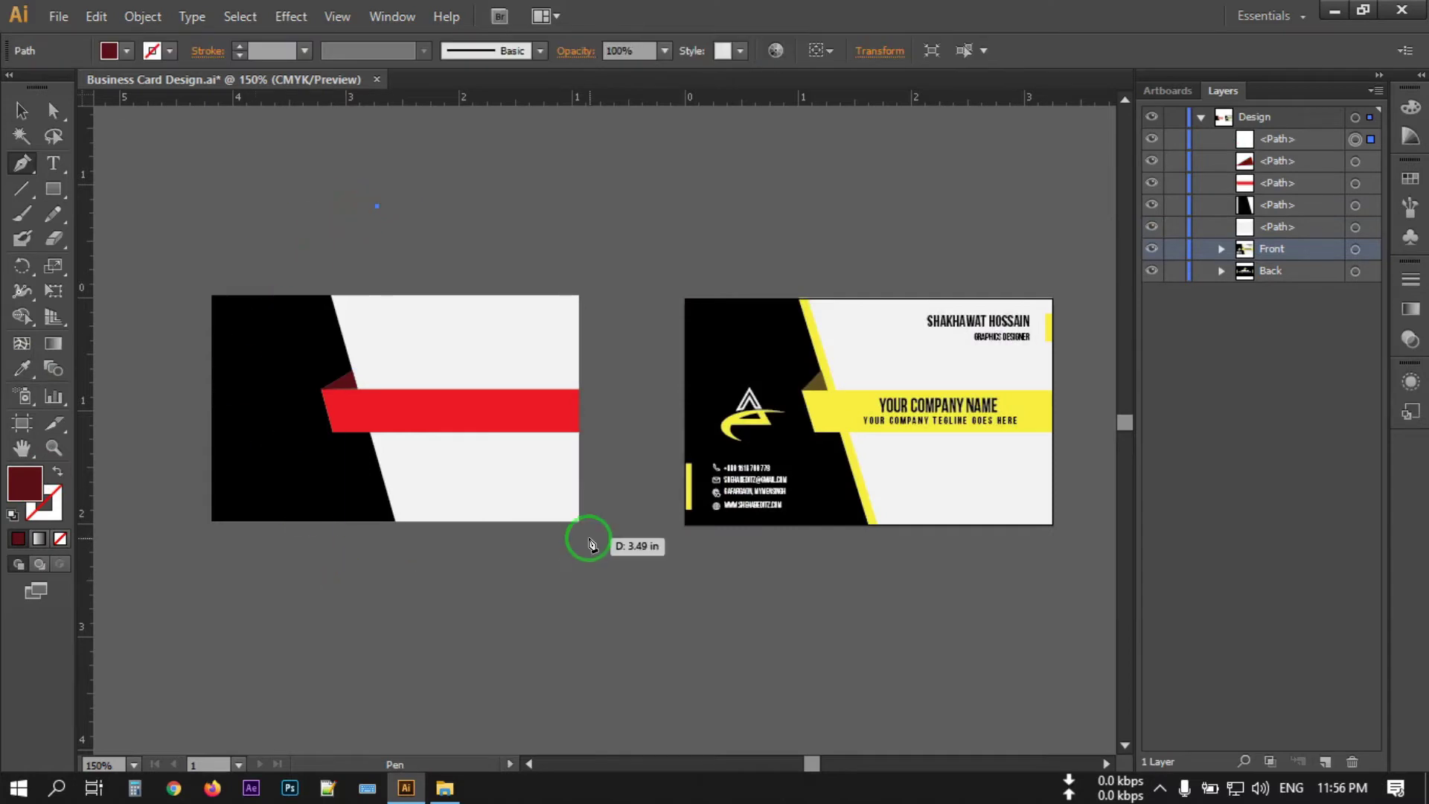
Alt-drag a copy of the black panel onto empty canvas left of the card.
drag(327, 622, 483, 629)
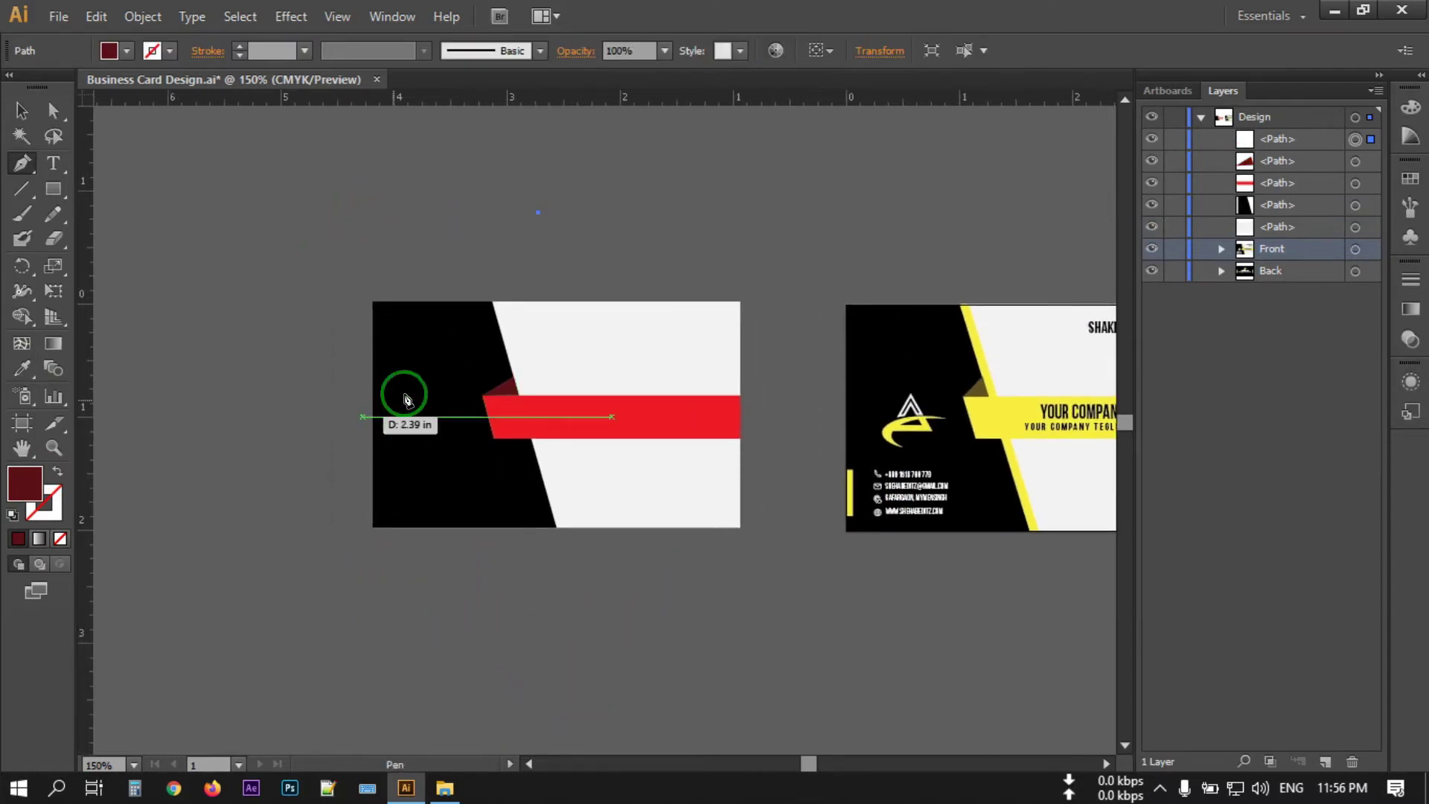
click(21, 110)
click(446, 443)
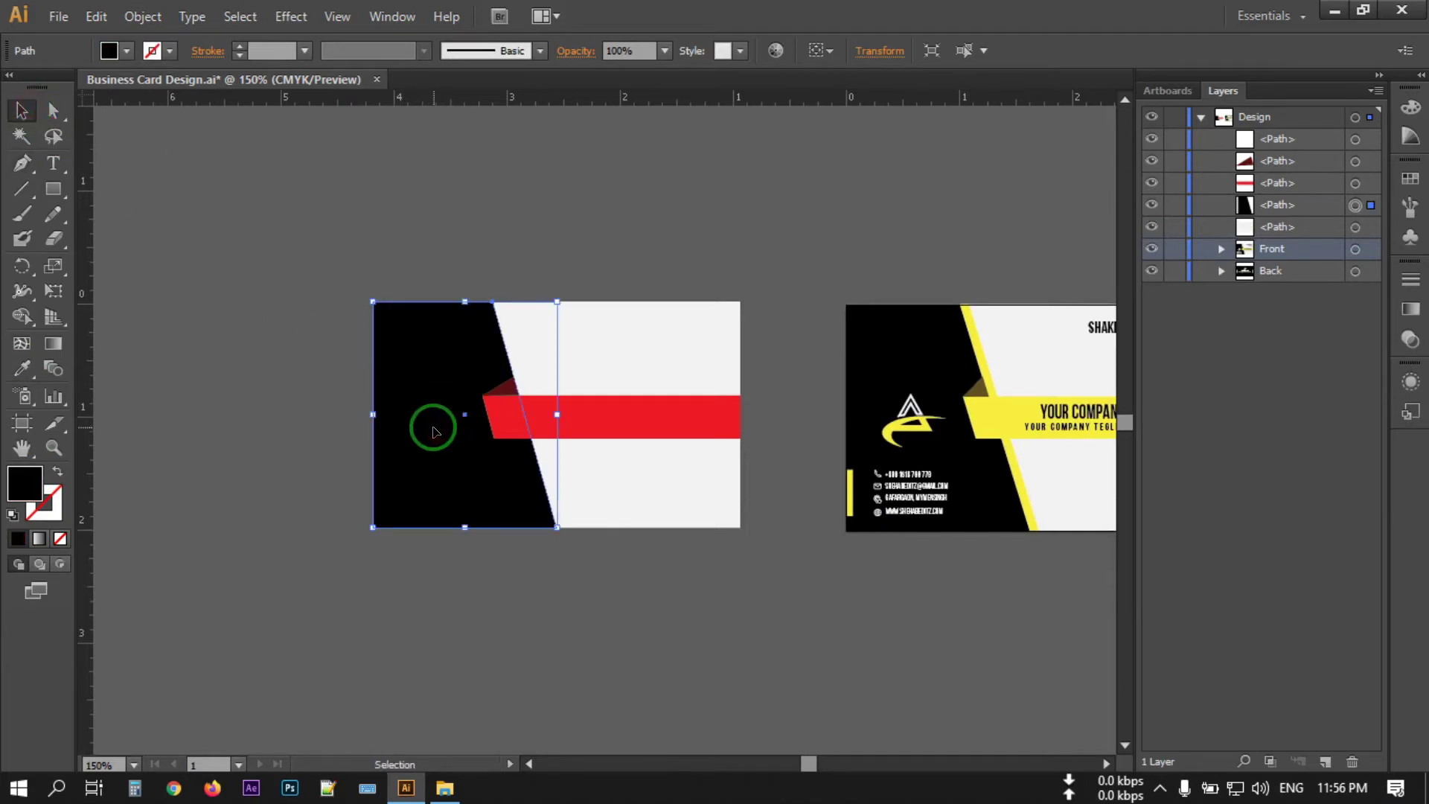
drag(435, 427, 223, 418)
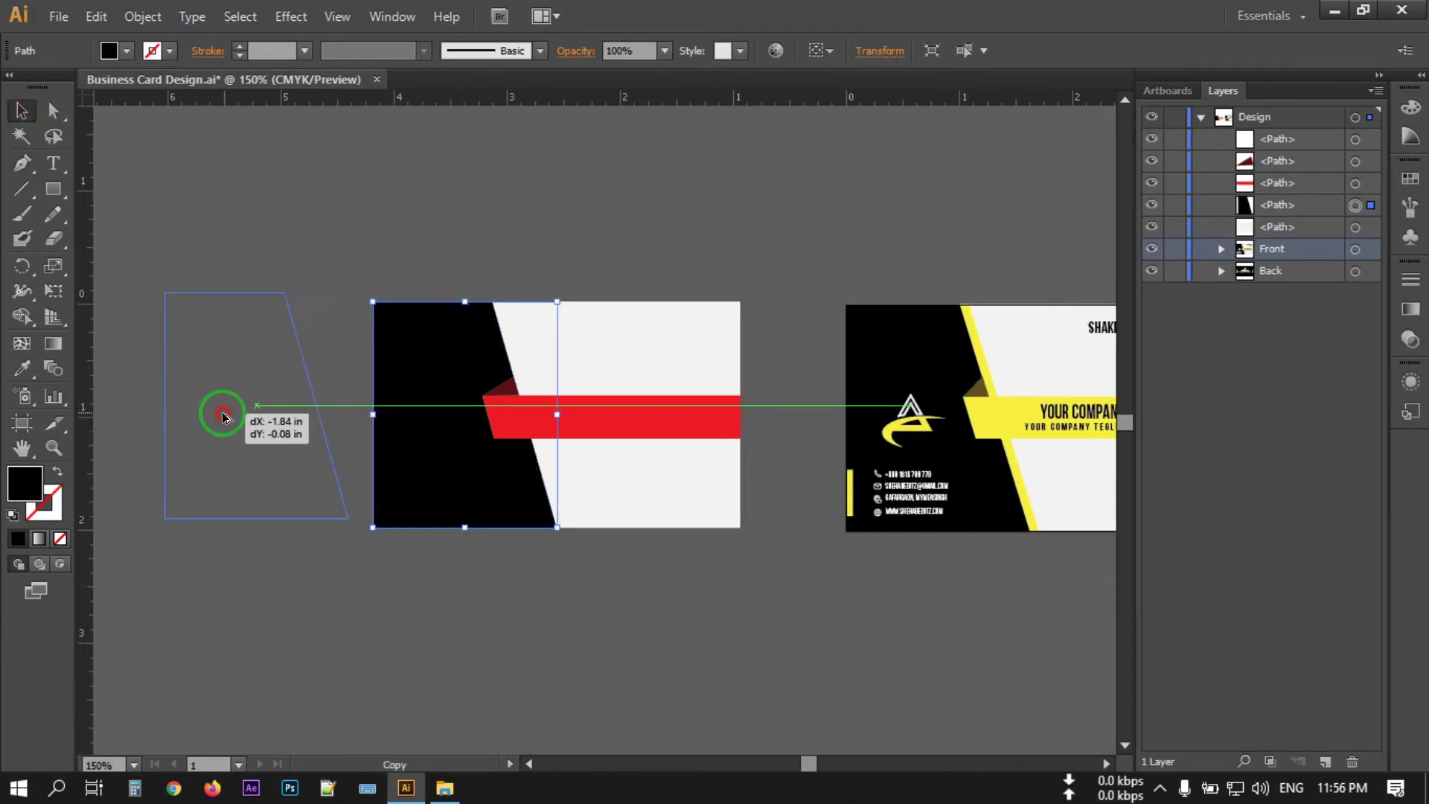
drag(223, 419, 206, 430)
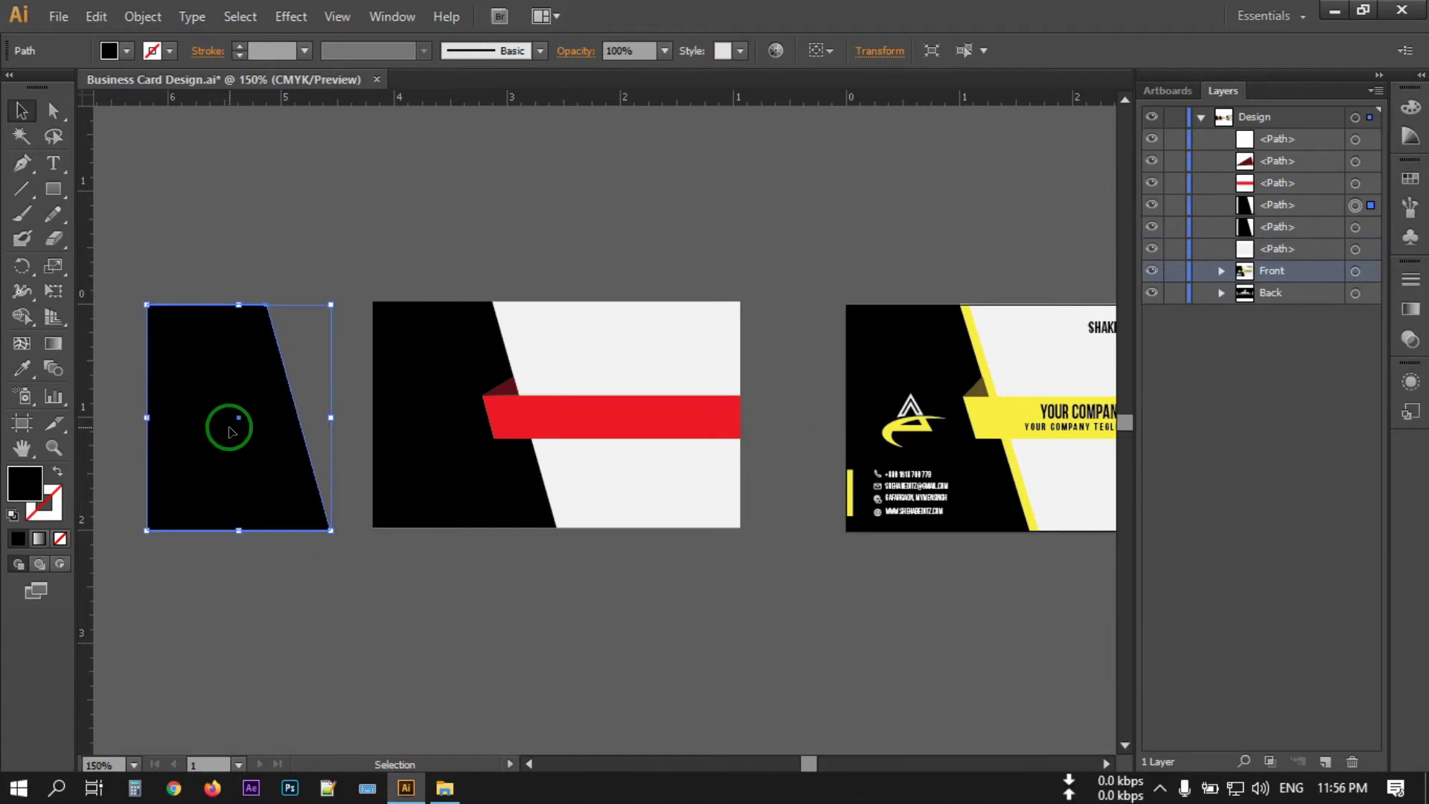
Copy and Paste in Front the panel copy, offsetting it slightly to the left.
click(95, 16)
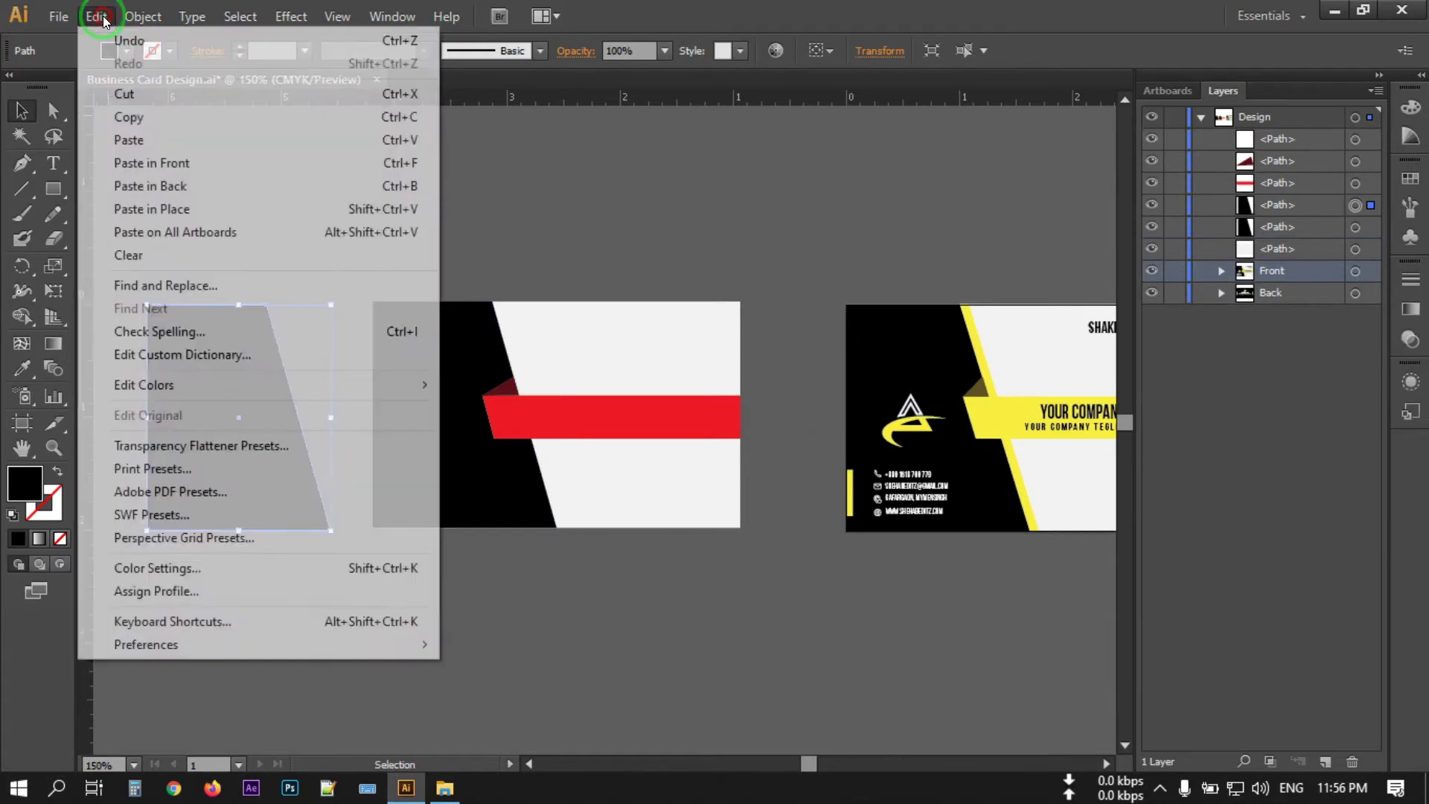
click(125, 116)
click(88, 16)
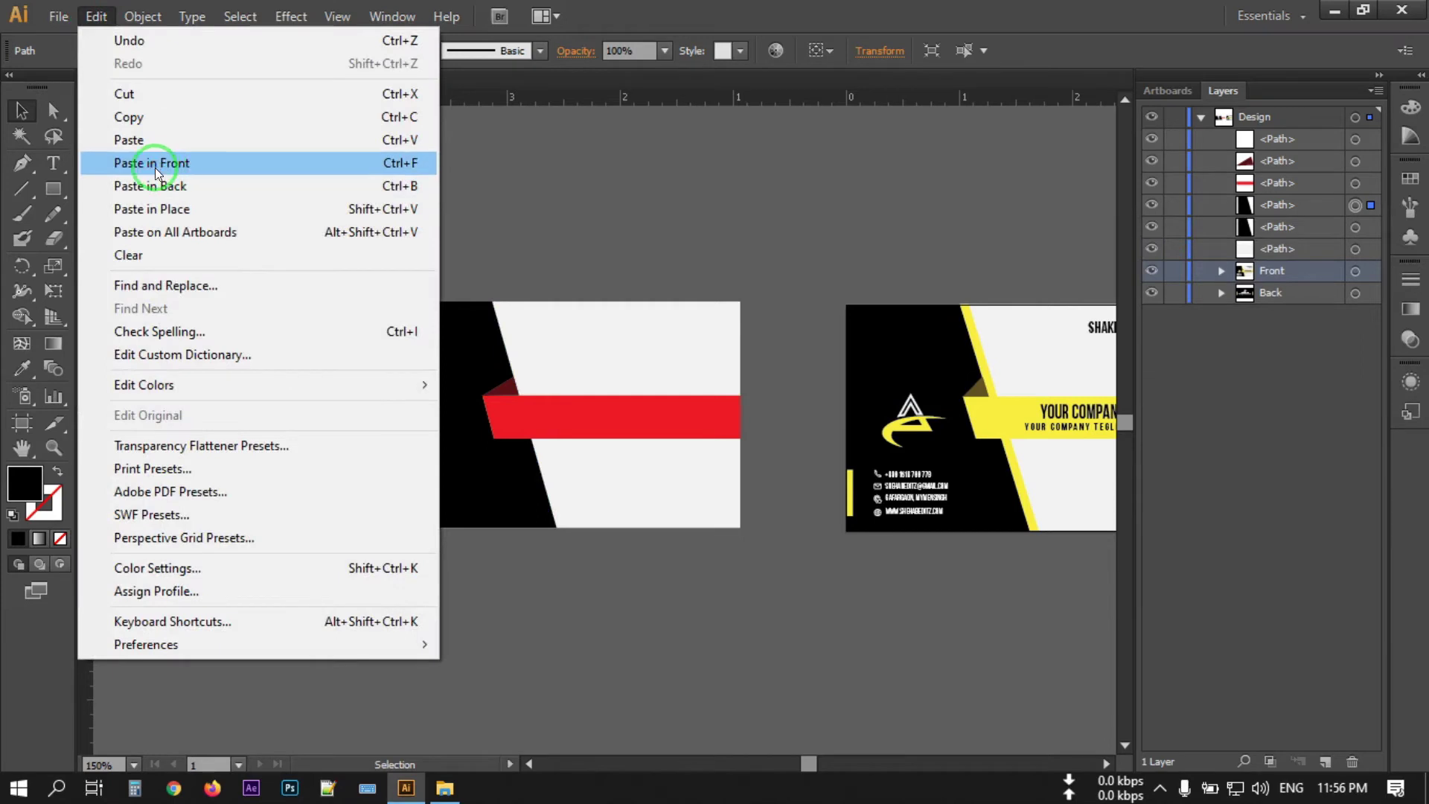
click(157, 165)
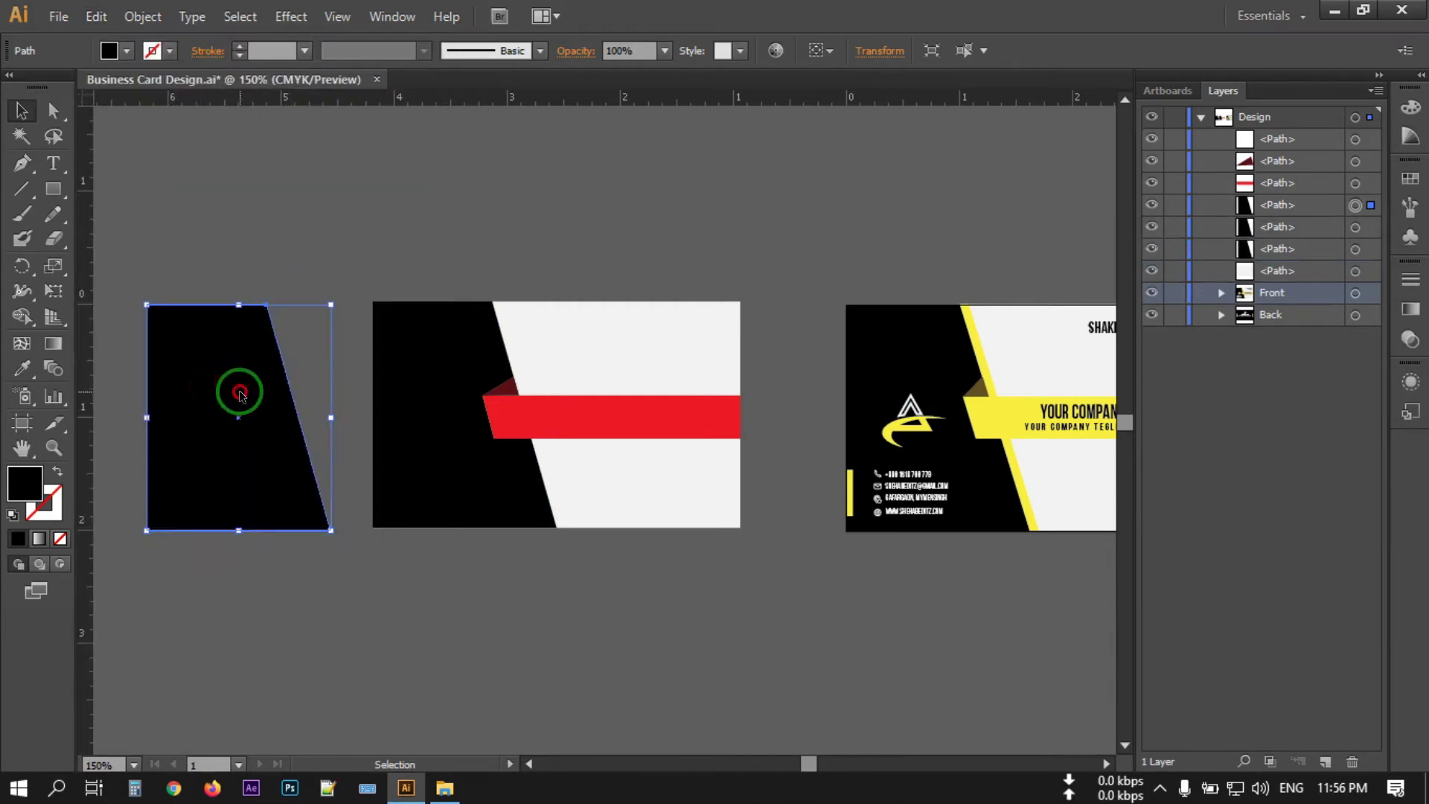
drag(240, 393, 233, 394)
click(216, 203)
Use Shape Builder on both trapezoids to delete the overlap, leaving a thin sliver.
click(201, 358)
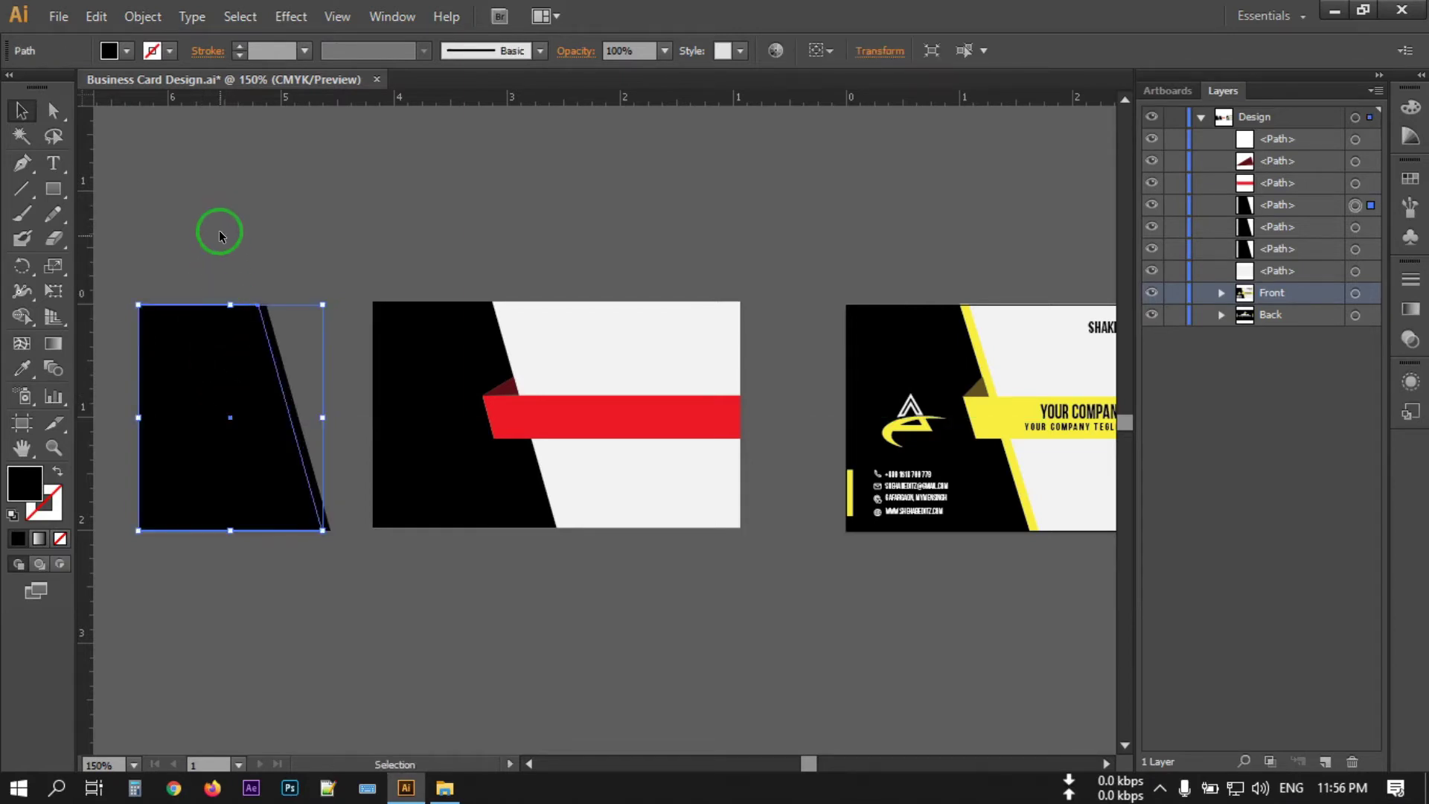
click(144, 215)
drag(143, 215, 294, 466)
click(30, 316)
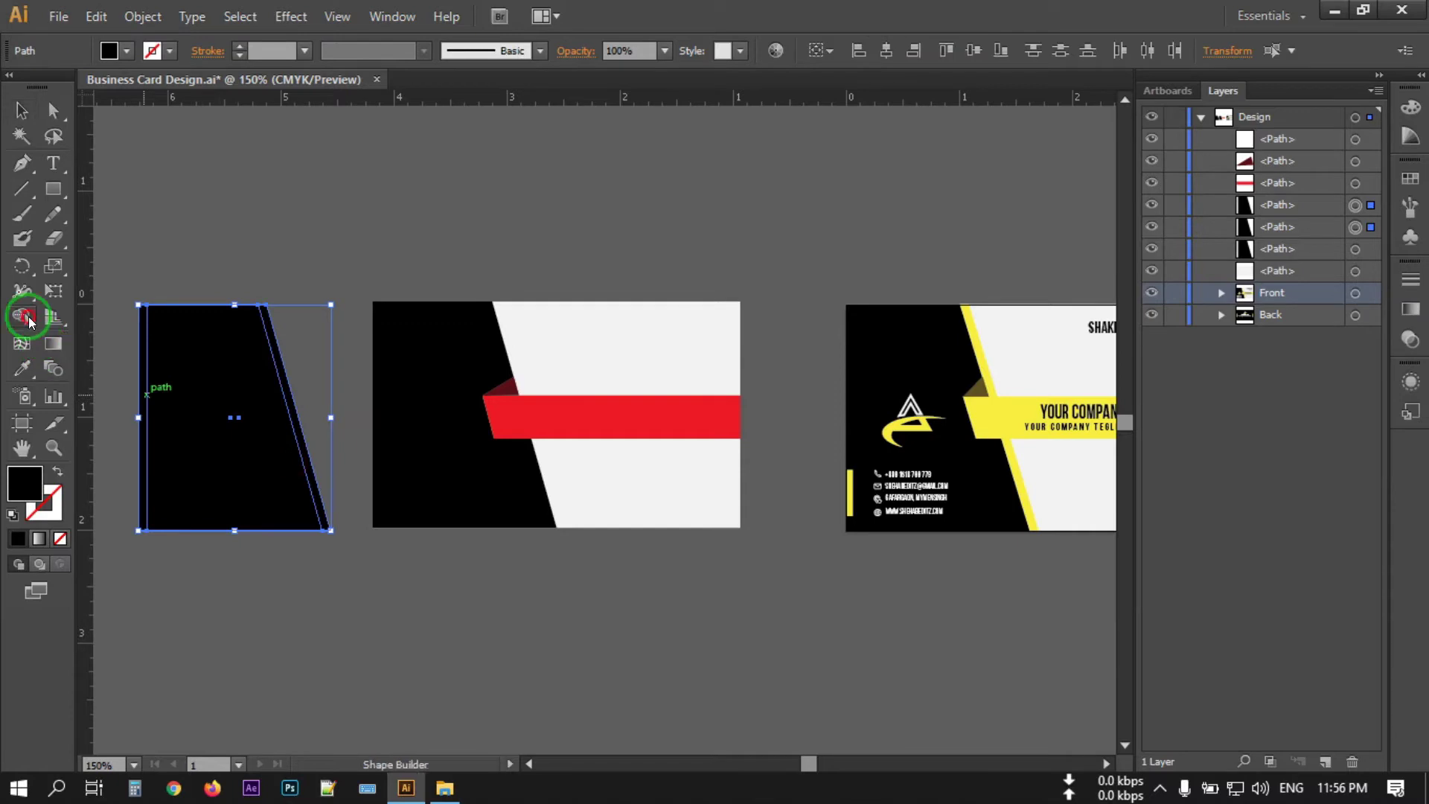
click(118, 318)
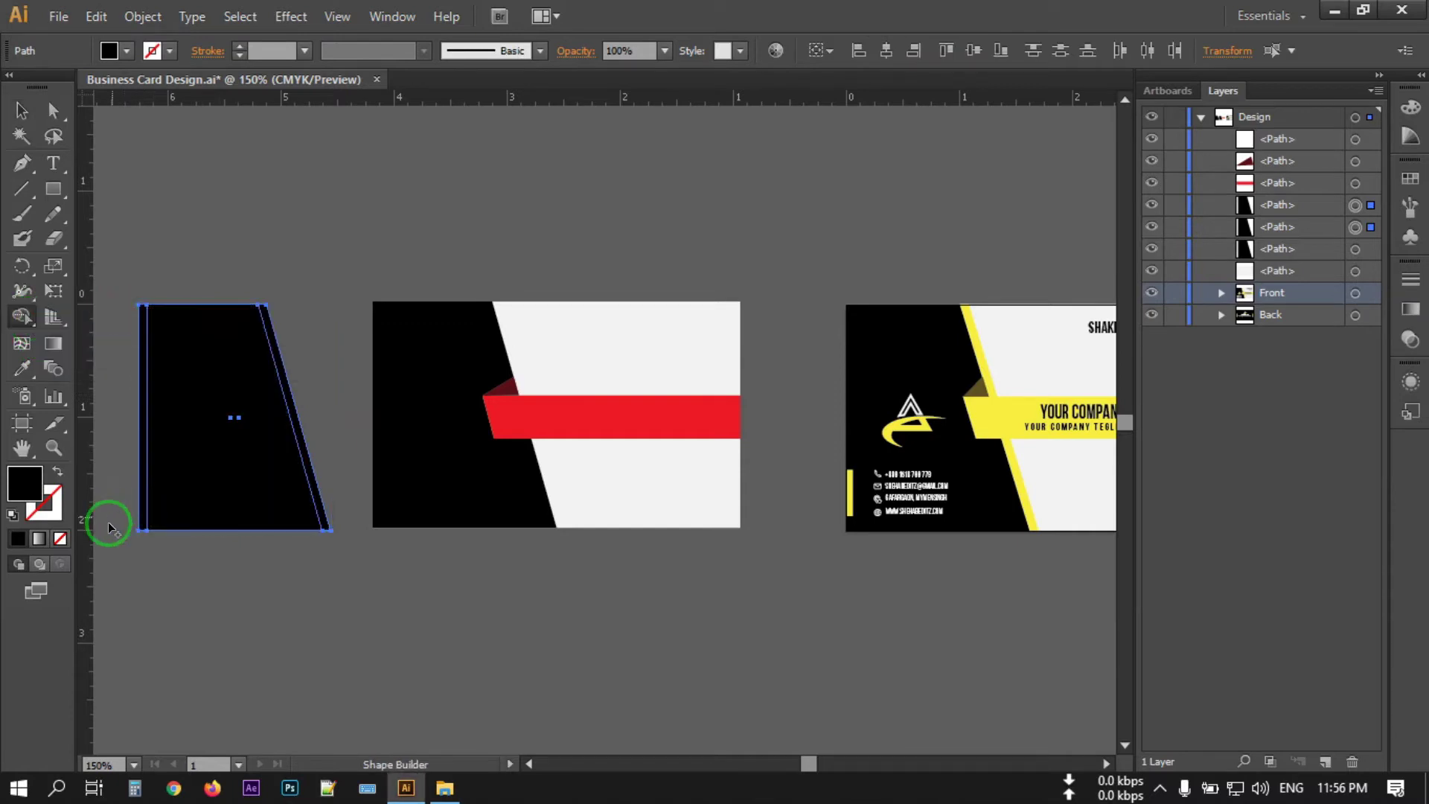
drag(135, 614, 163, 271)
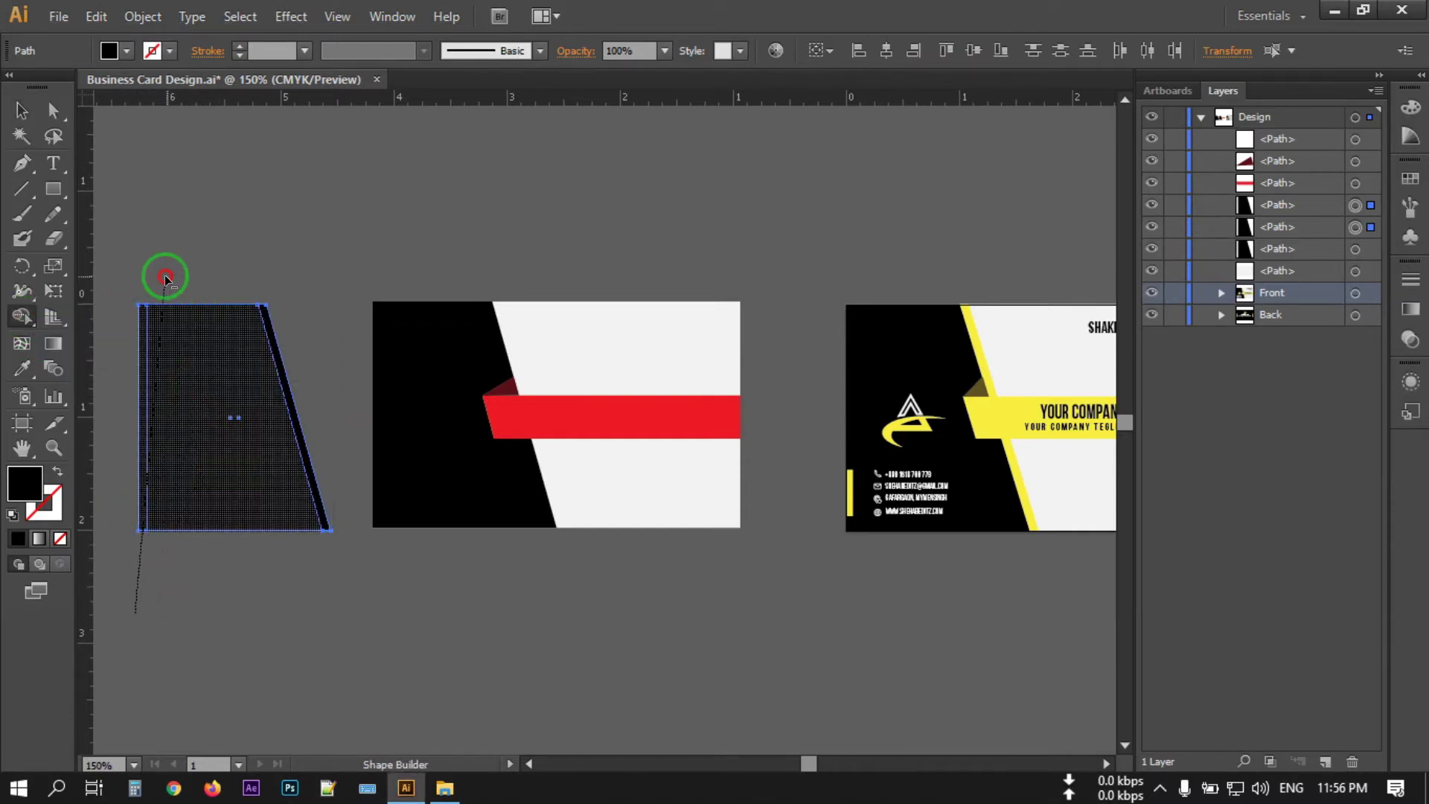
Eyedrop the red band's colour onto the sliver and move it along the panel's slanted edge.
click(17, 110)
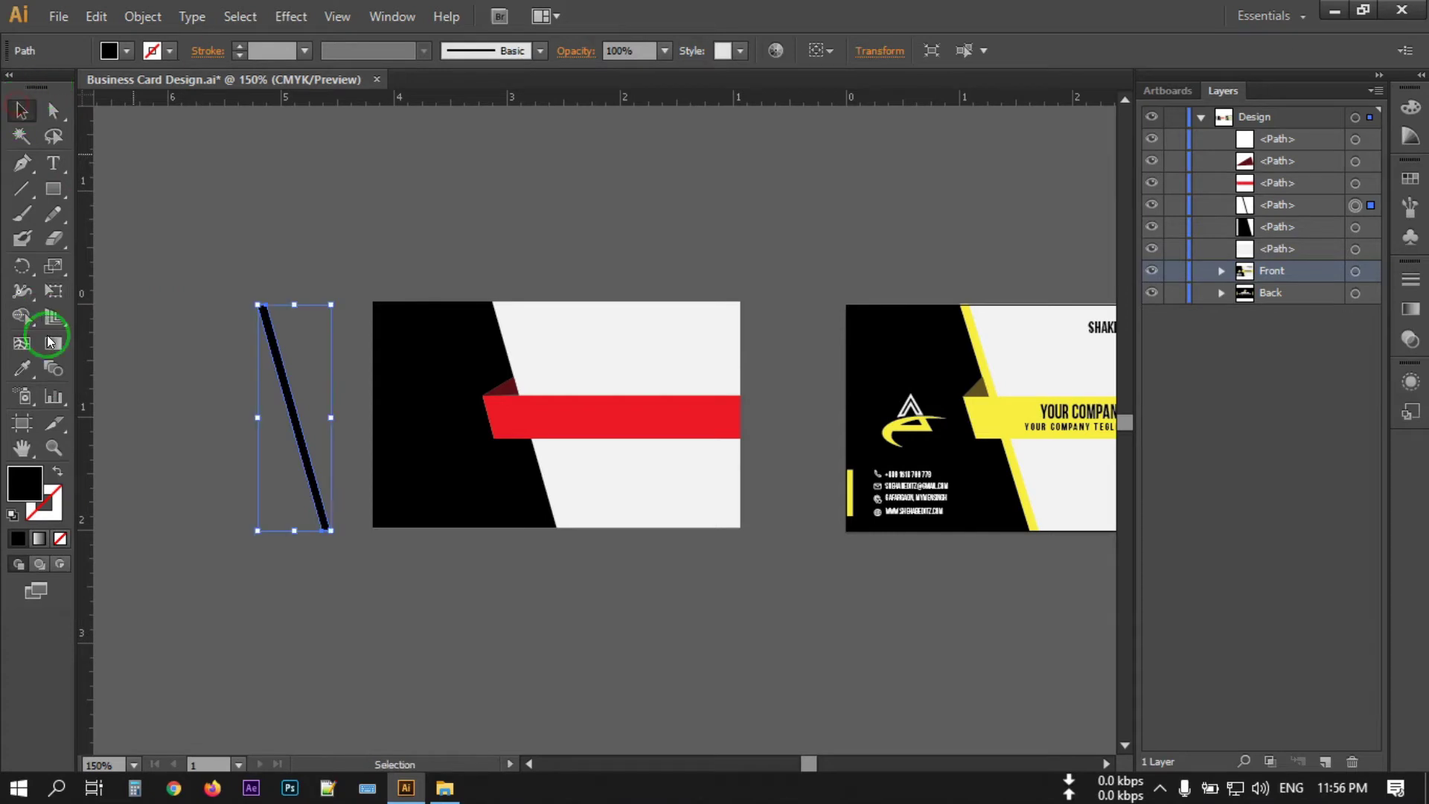
click(23, 368)
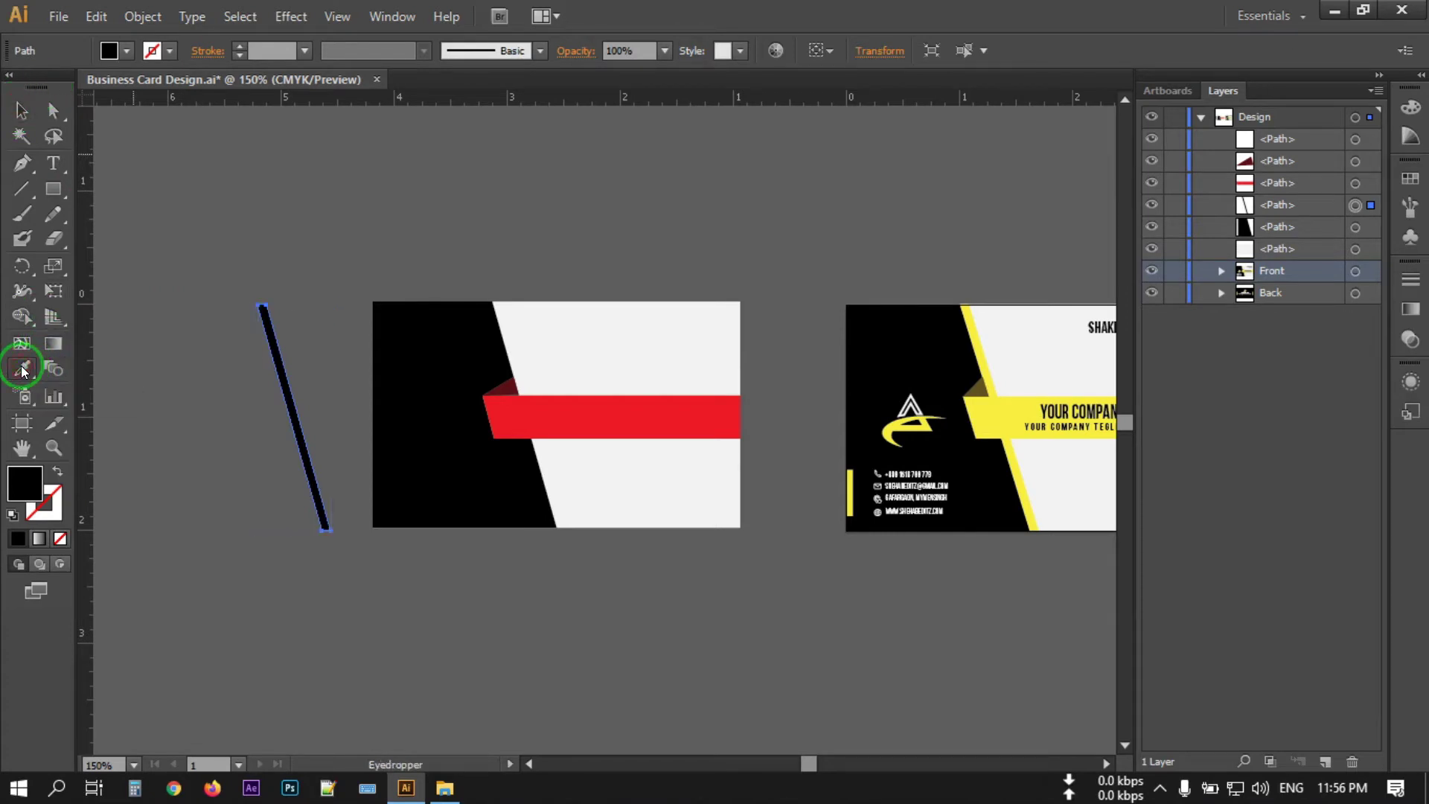
click(543, 409)
click(22, 113)
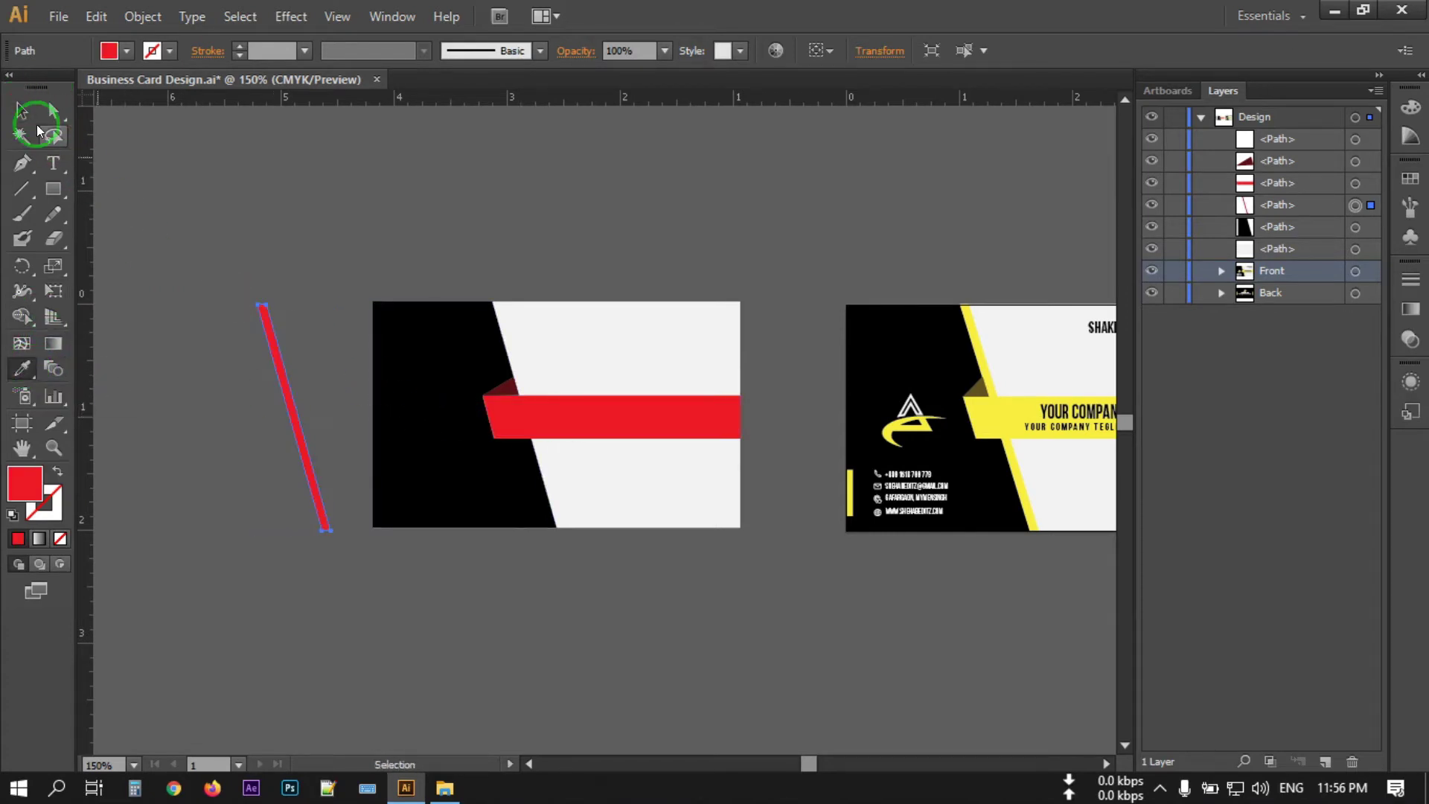
click(288, 393)
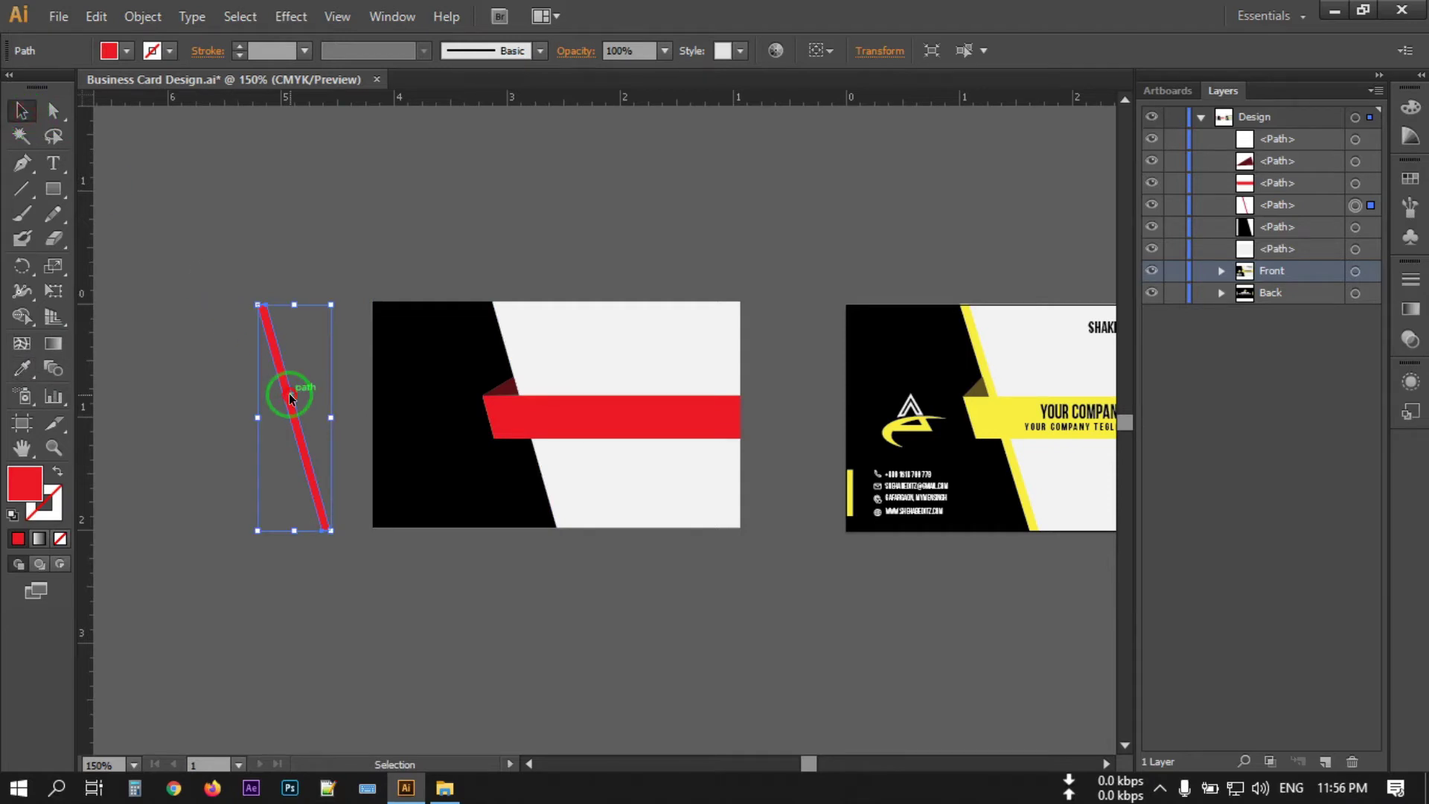
drag(290, 397, 525, 385)
click(353, 496)
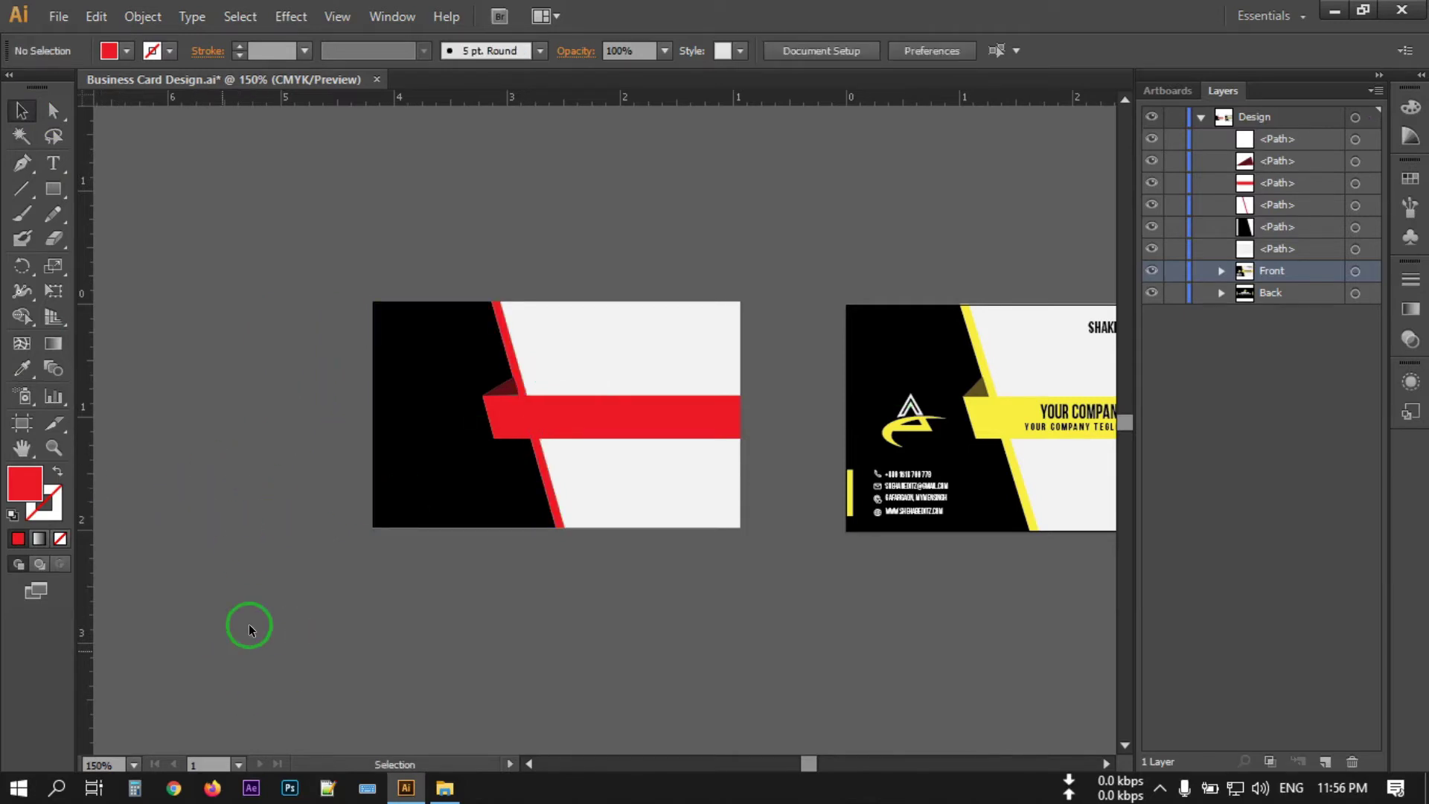
click(445, 791)
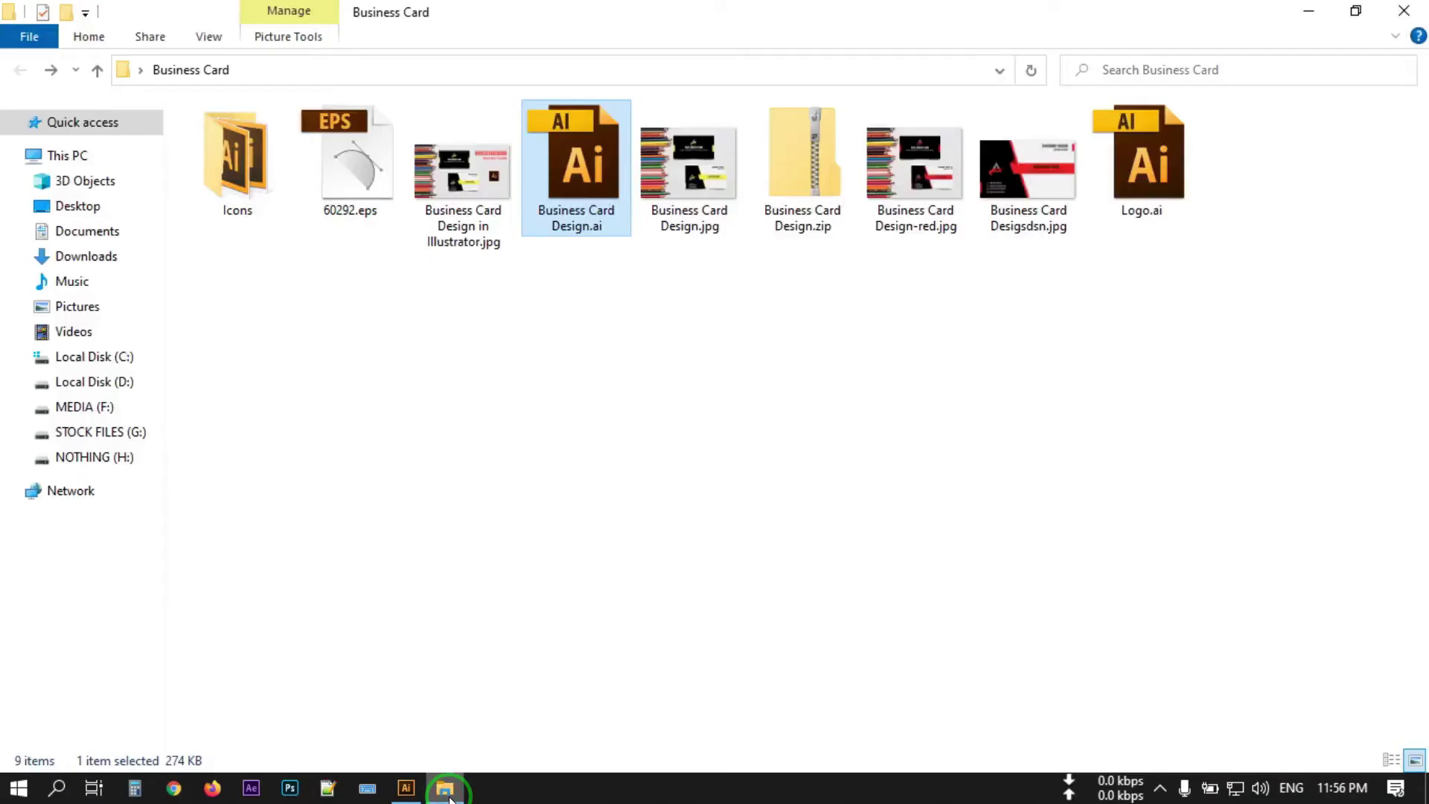
click(1143, 186)
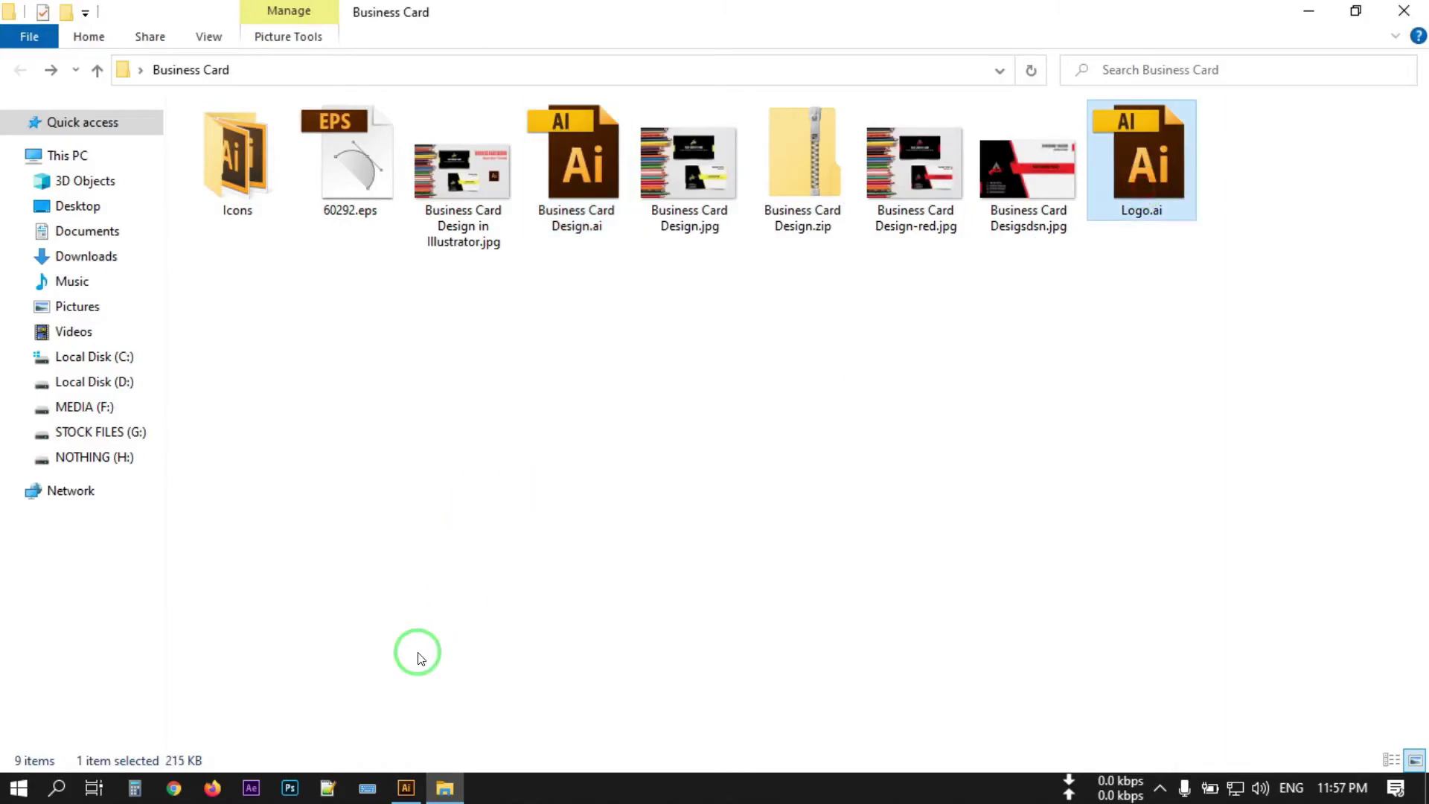
click(406, 789)
click(678, 553)
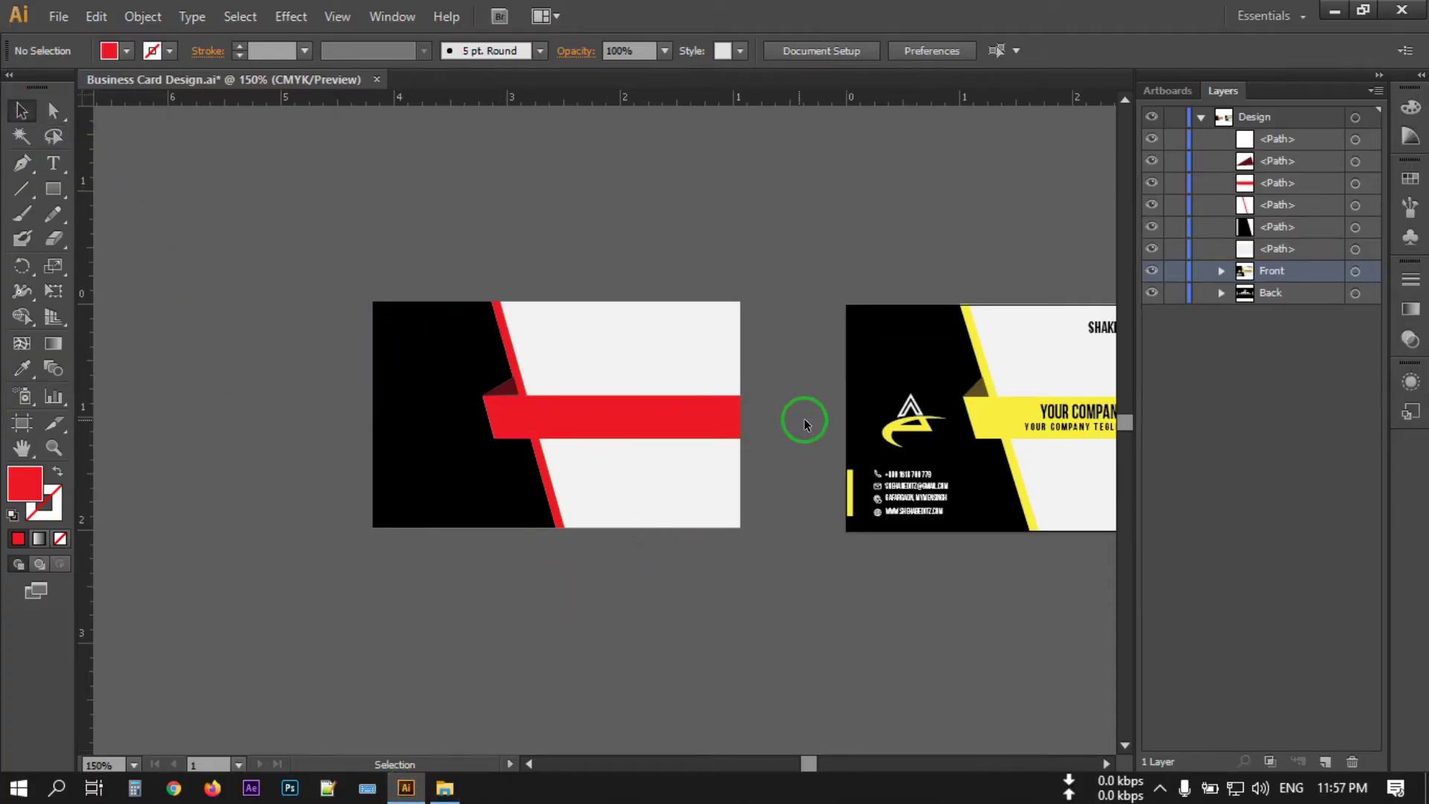
Ungroup the sample card and Alt-drag a copy of its logo onto empty canvas.
click(904, 435)
right_click(904, 435)
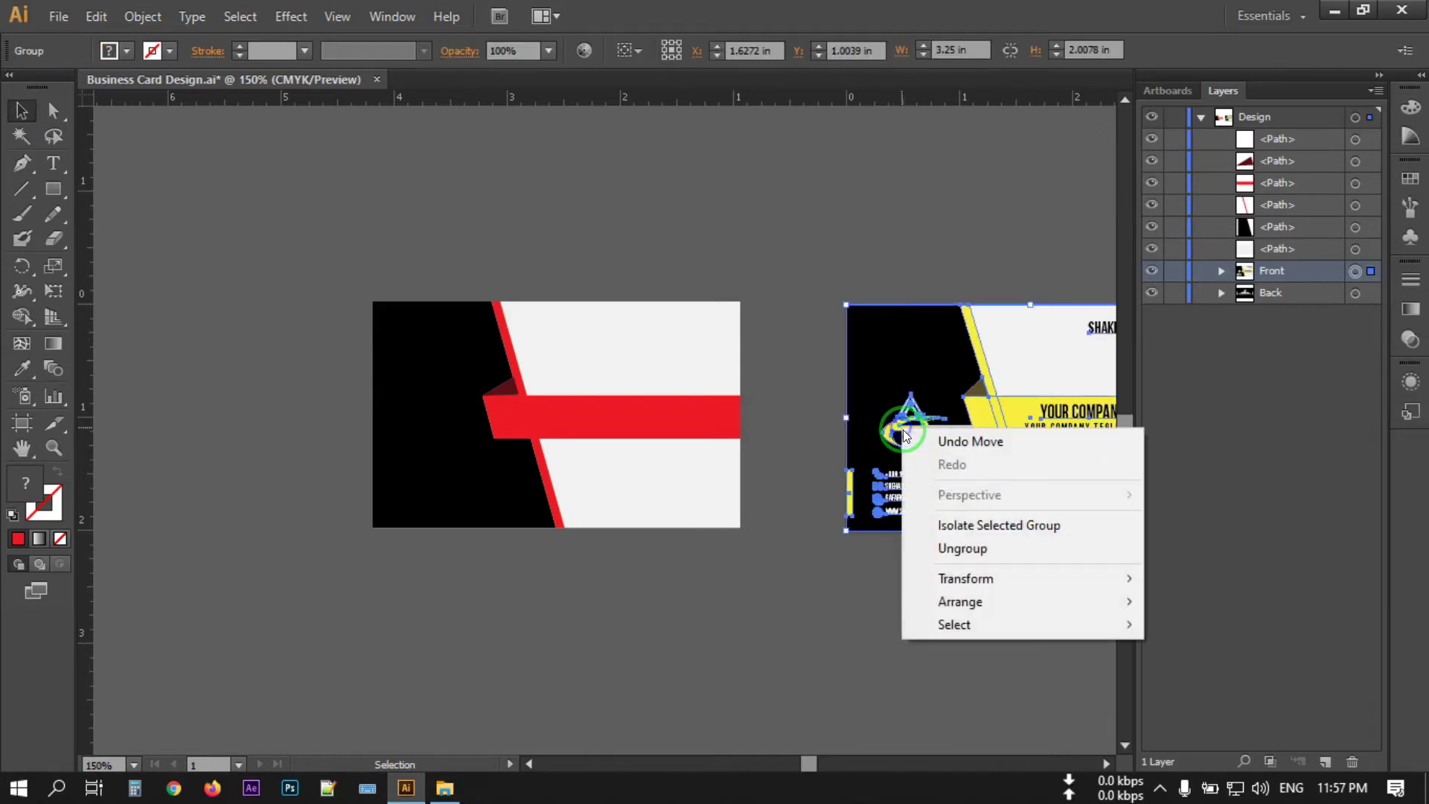
click(962, 548)
click(848, 583)
click(914, 430)
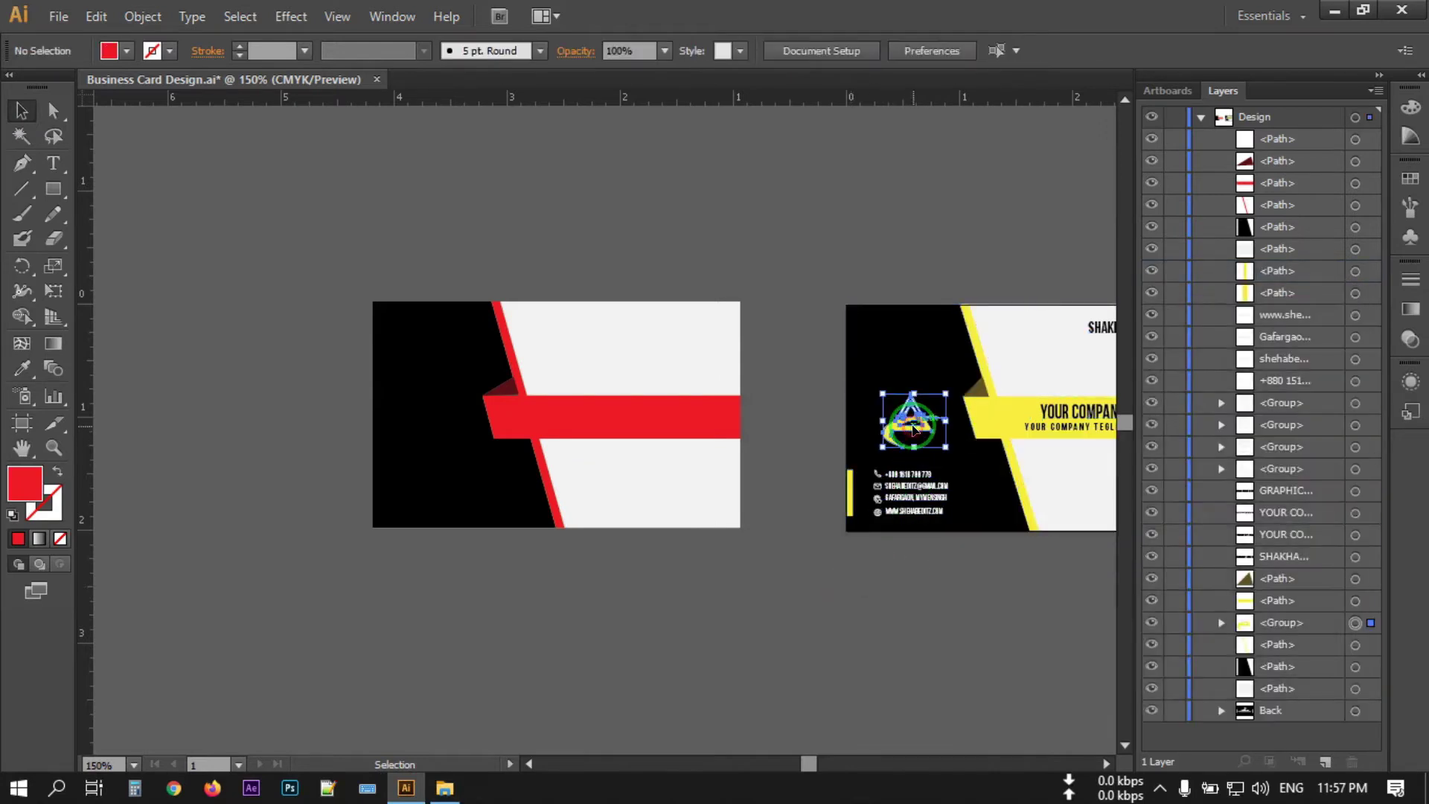
drag(913, 429, 252, 414)
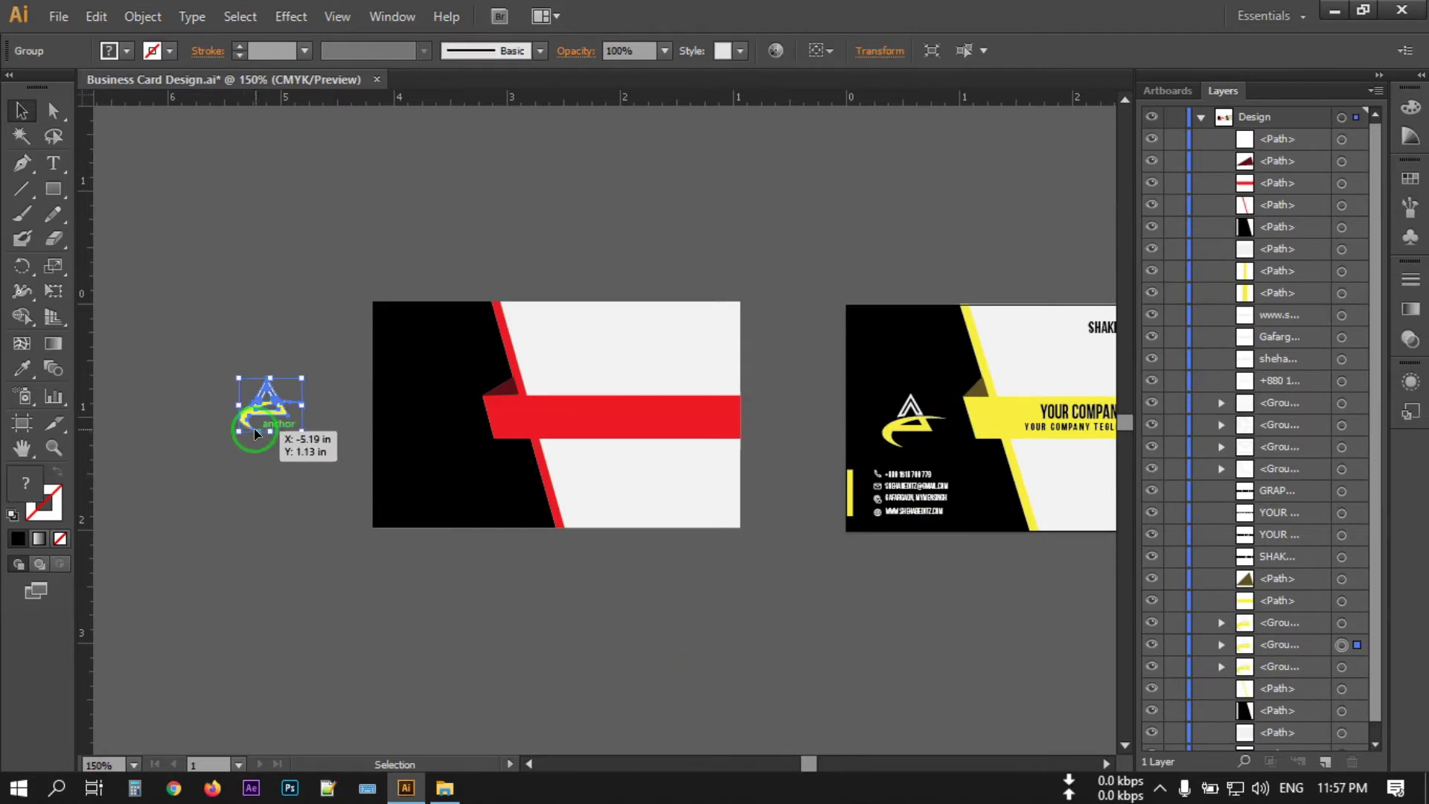
Ungroup the copied logo and eyedrop the red bar's colour onto its yellow swoosh.
right_click(249, 418)
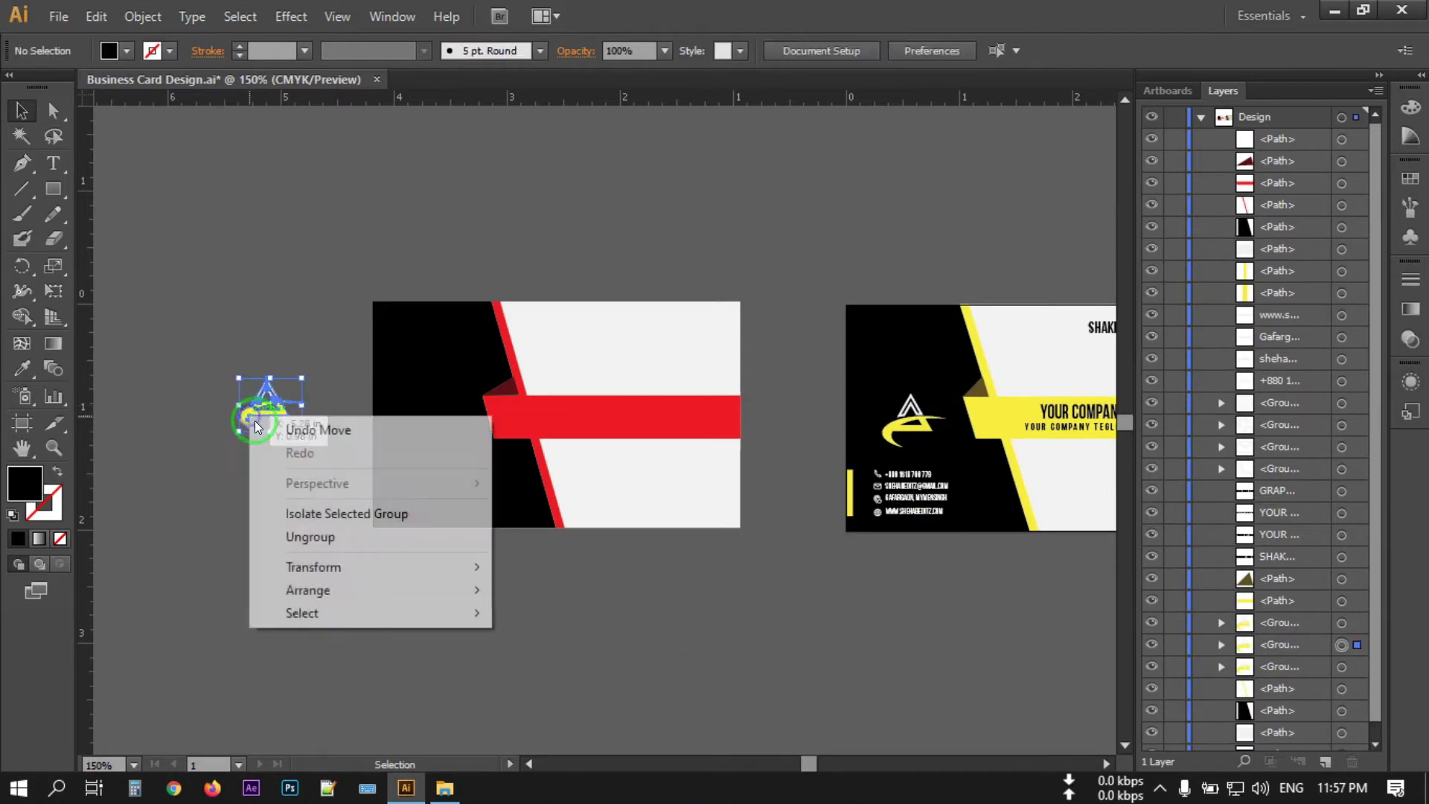
click(315, 539)
click(87, 306)
click(22, 368)
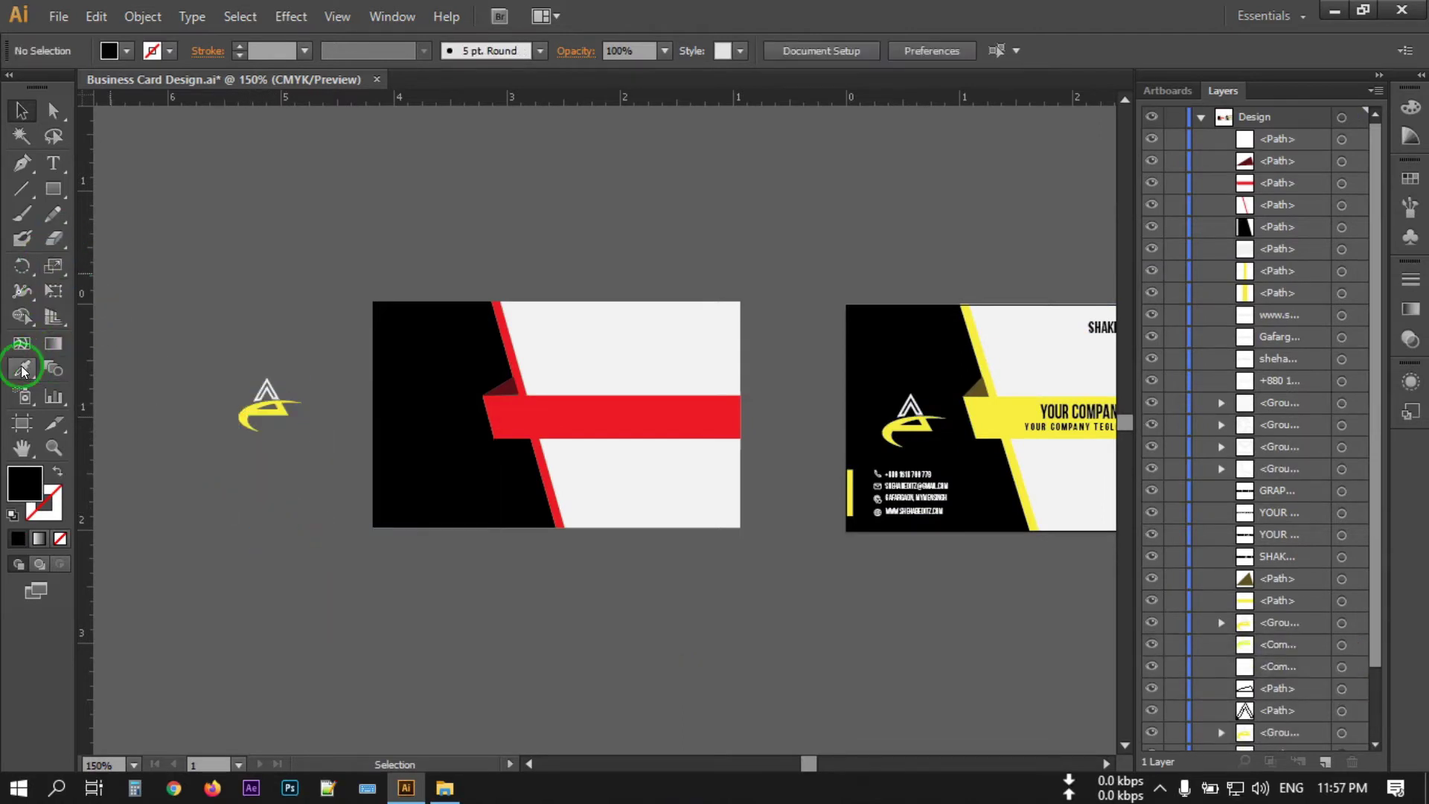
click(551, 411)
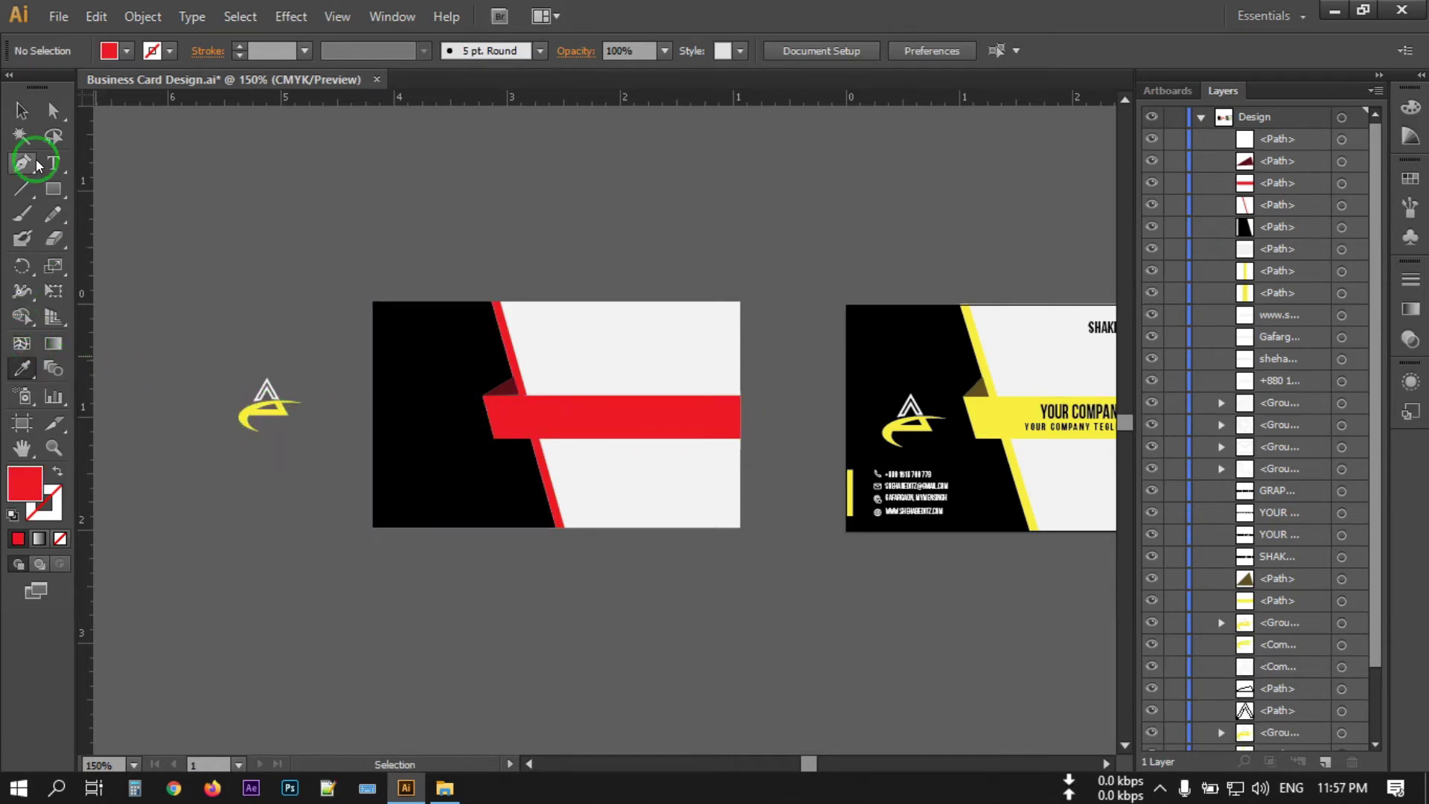
click(21, 110)
click(583, 416)
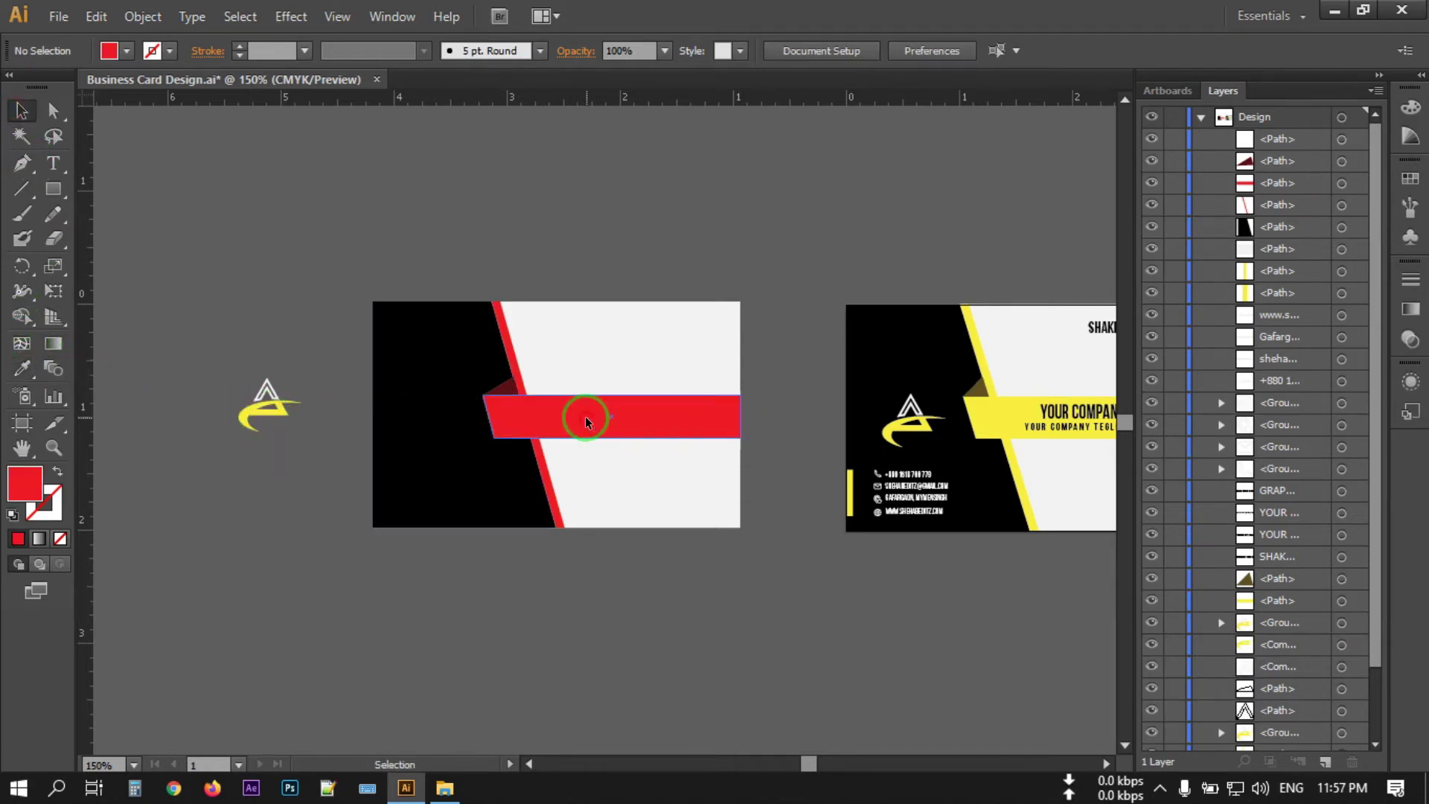
click(256, 419)
key(i)
click(546, 421)
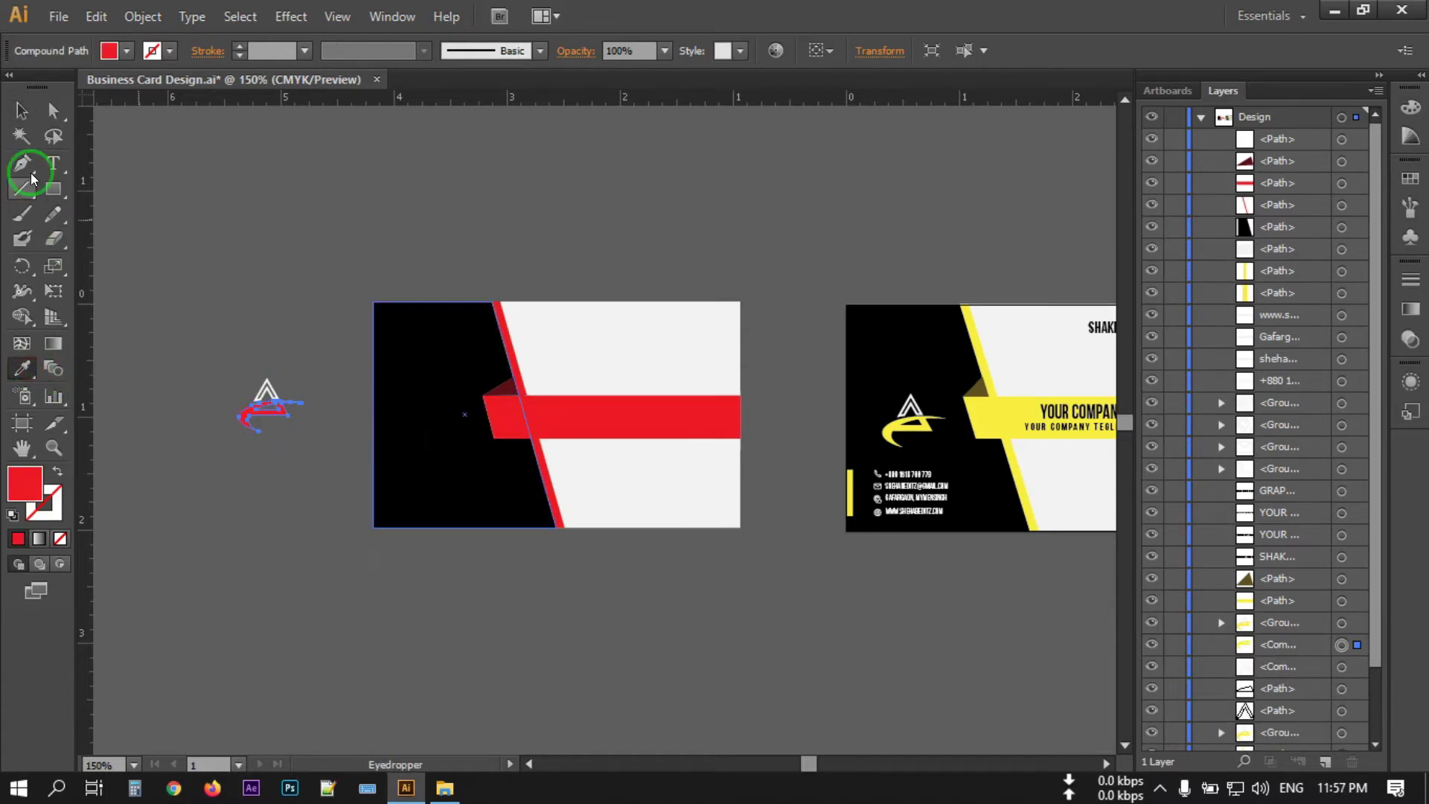
Regroup the recoloured logo pieces and place the logo on the card's black area.
click(21, 110)
click(216, 381)
drag(216, 381, 310, 484)
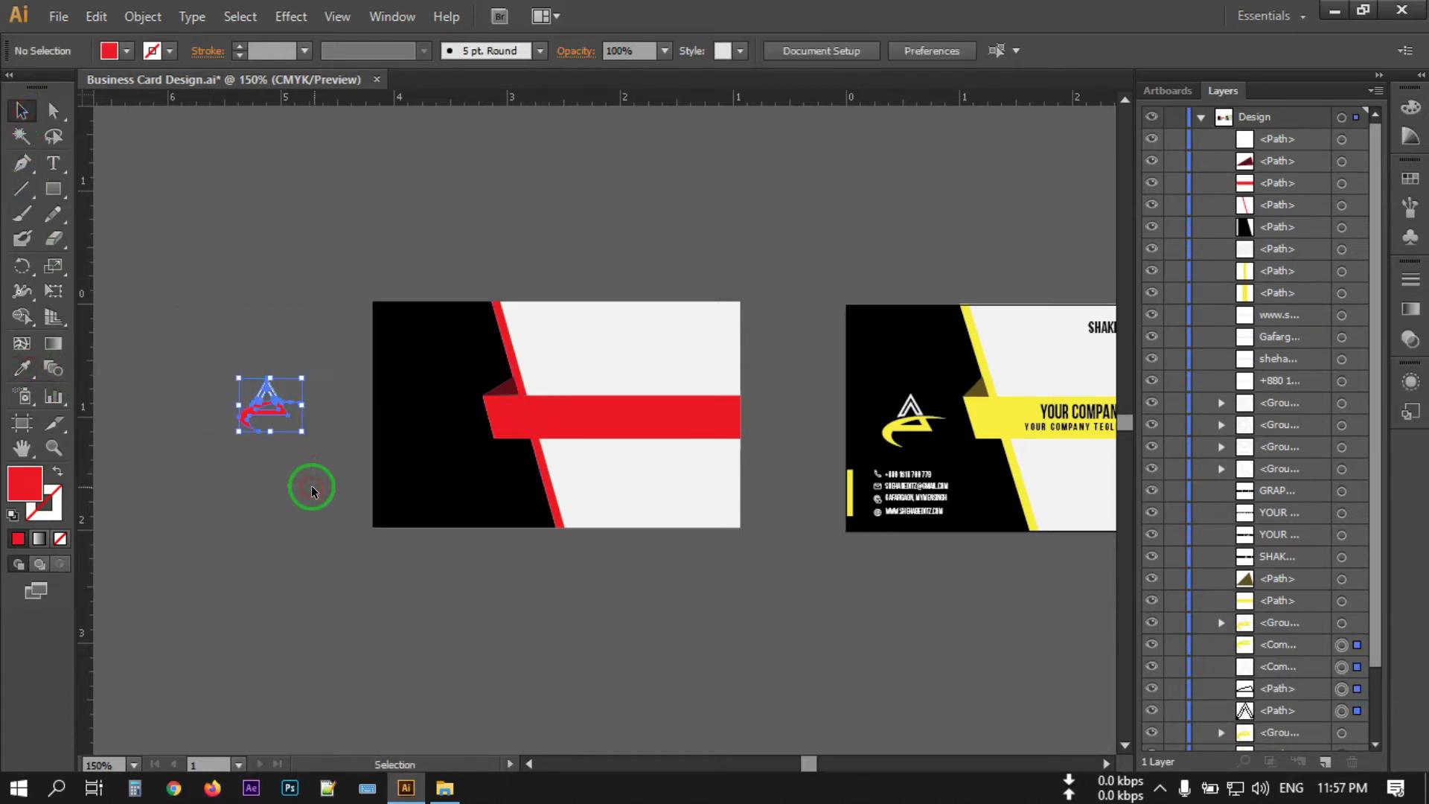
right_click(302, 414)
click(357, 516)
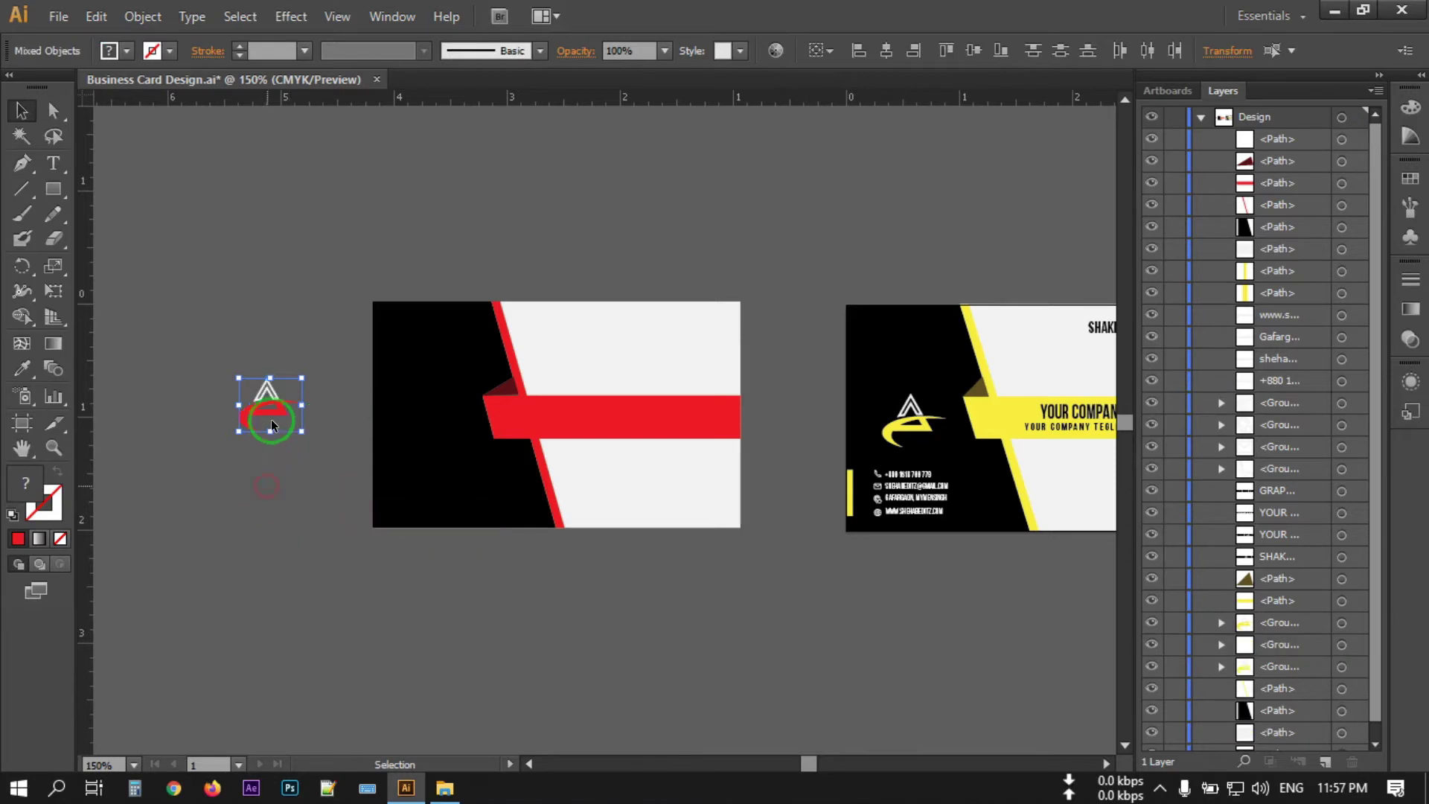
drag(265, 412, 430, 421)
click(637, 609)
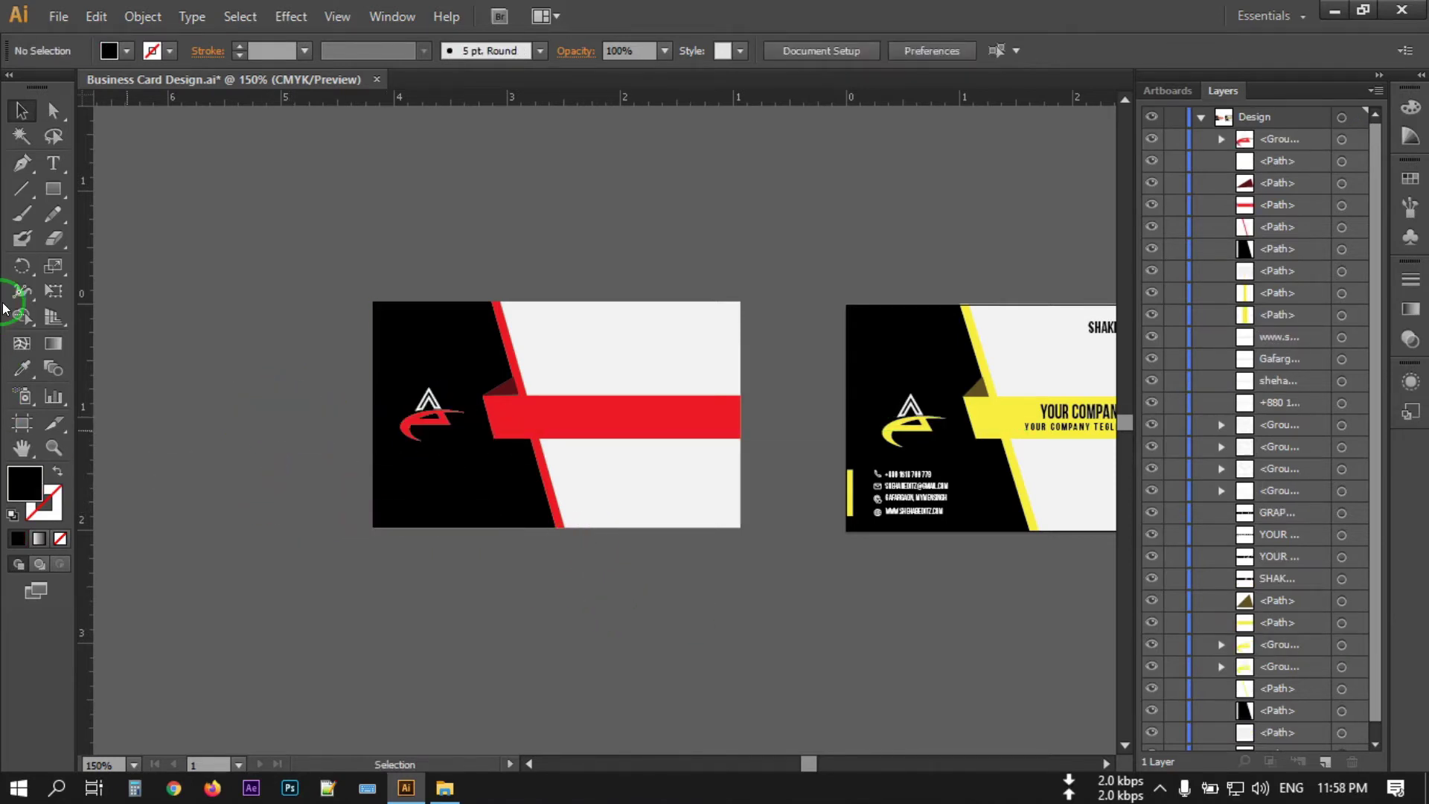
Add the cardholder's name in Bebas Neue Bold at the card's top right.
click(53, 162)
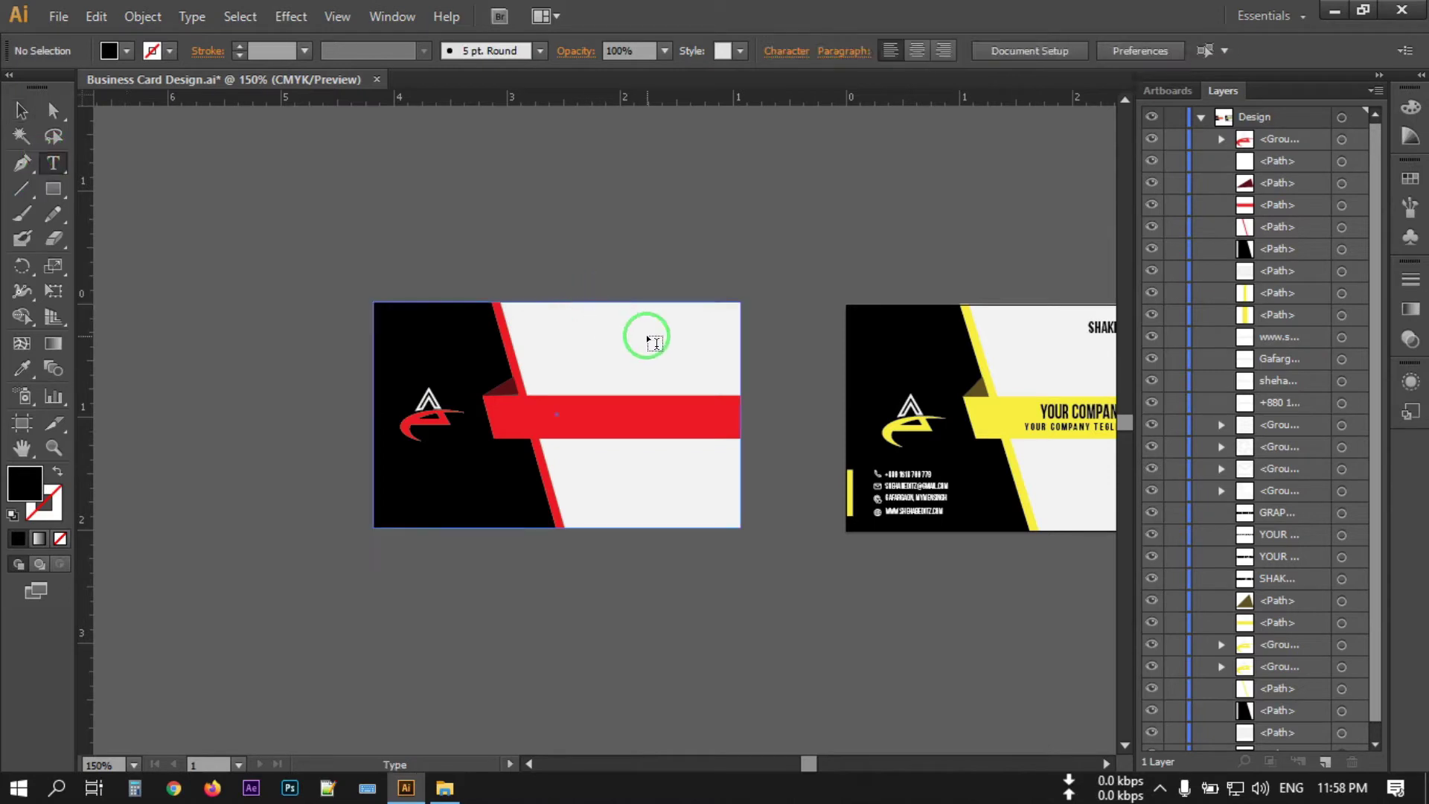
click(607, 333)
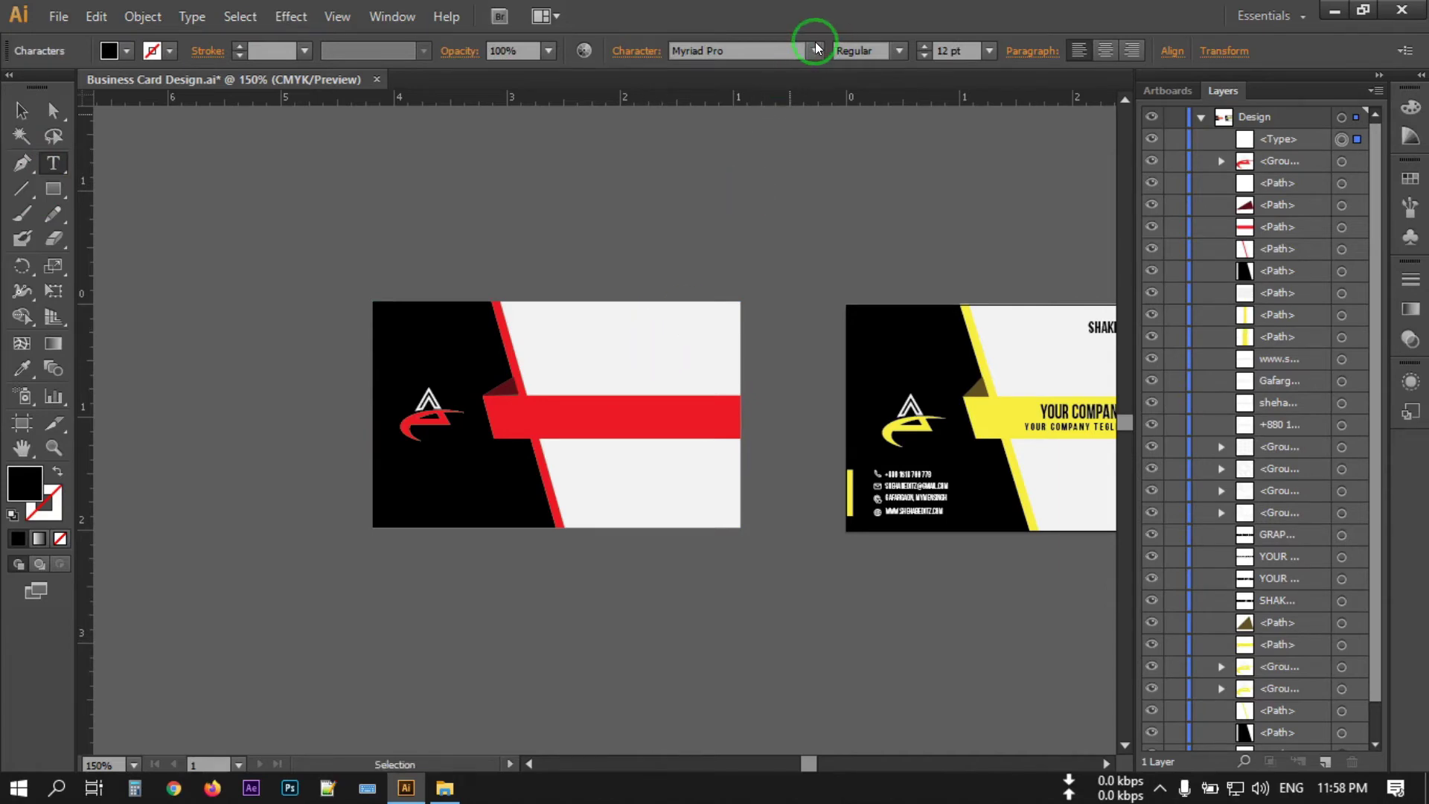
click(760, 49)
text(Bebas Neue)
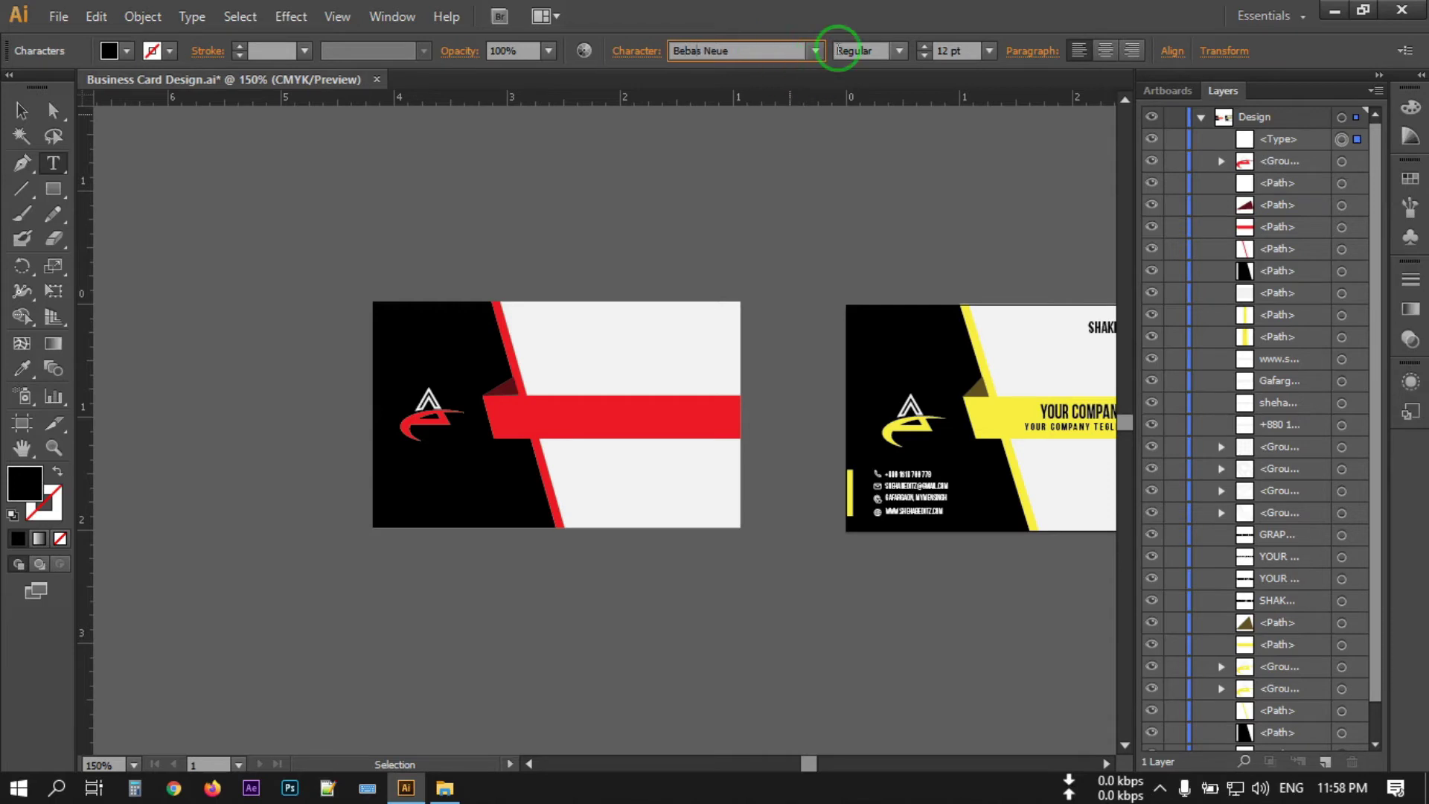
click(899, 52)
click(870, 164)
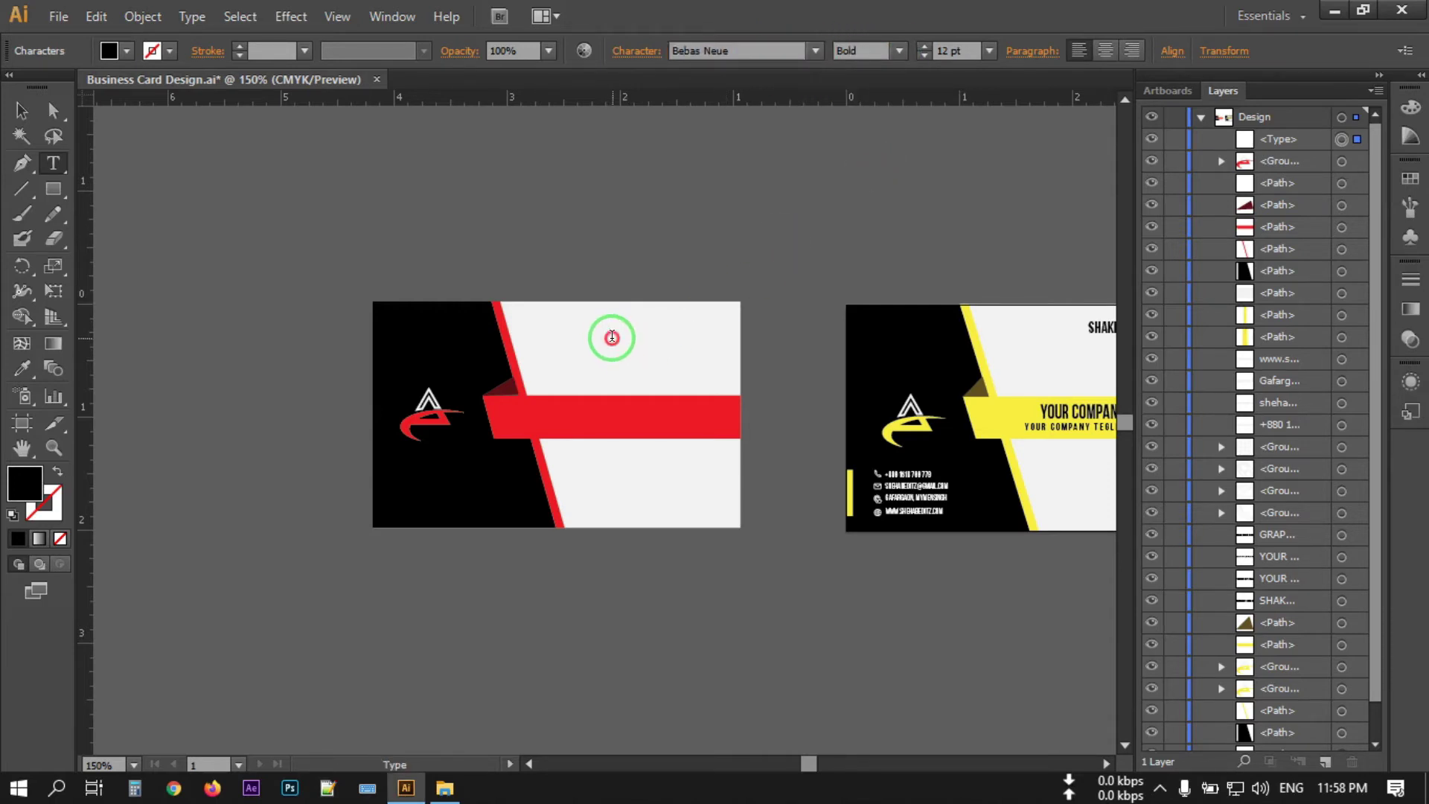
key(ctrl+v)
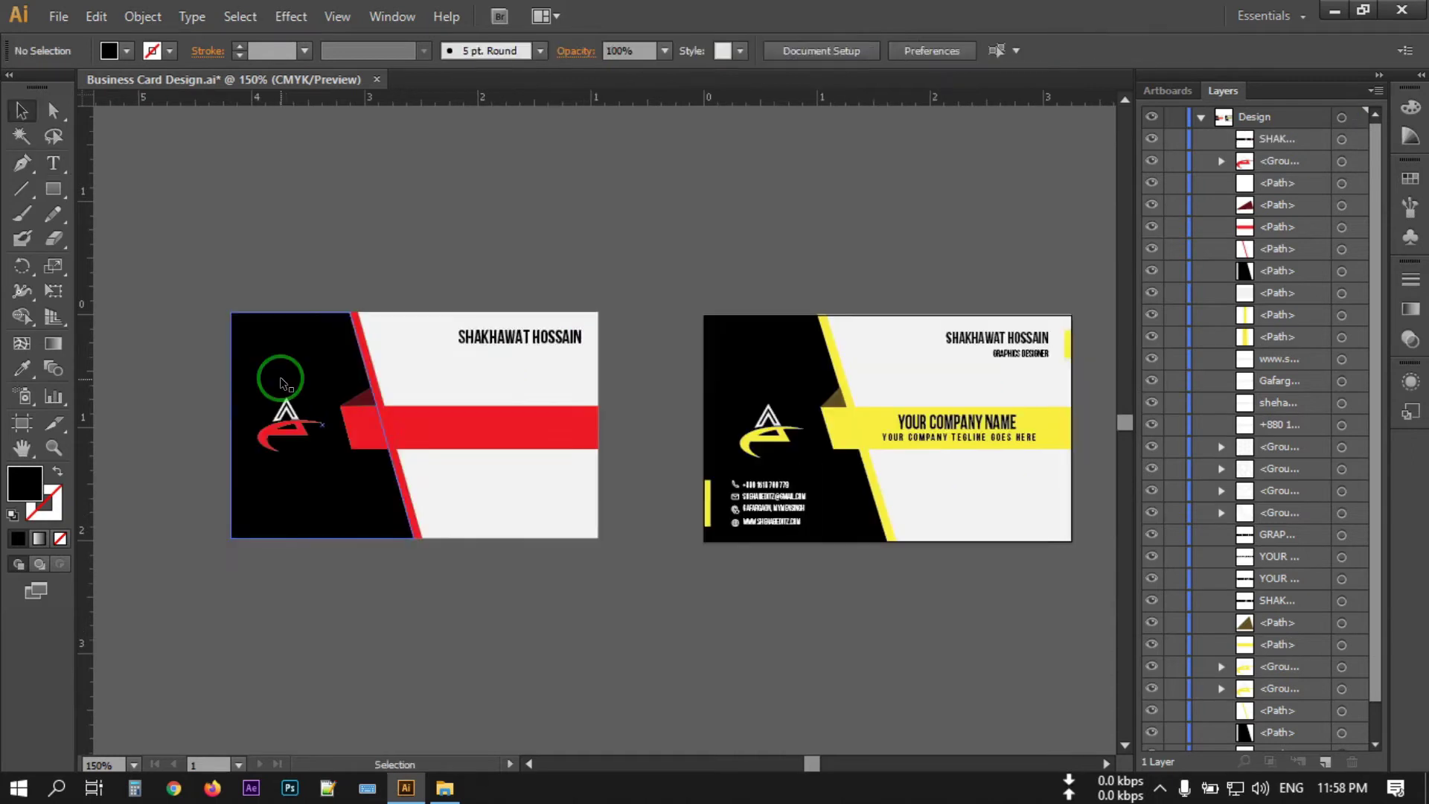
key(Escape)
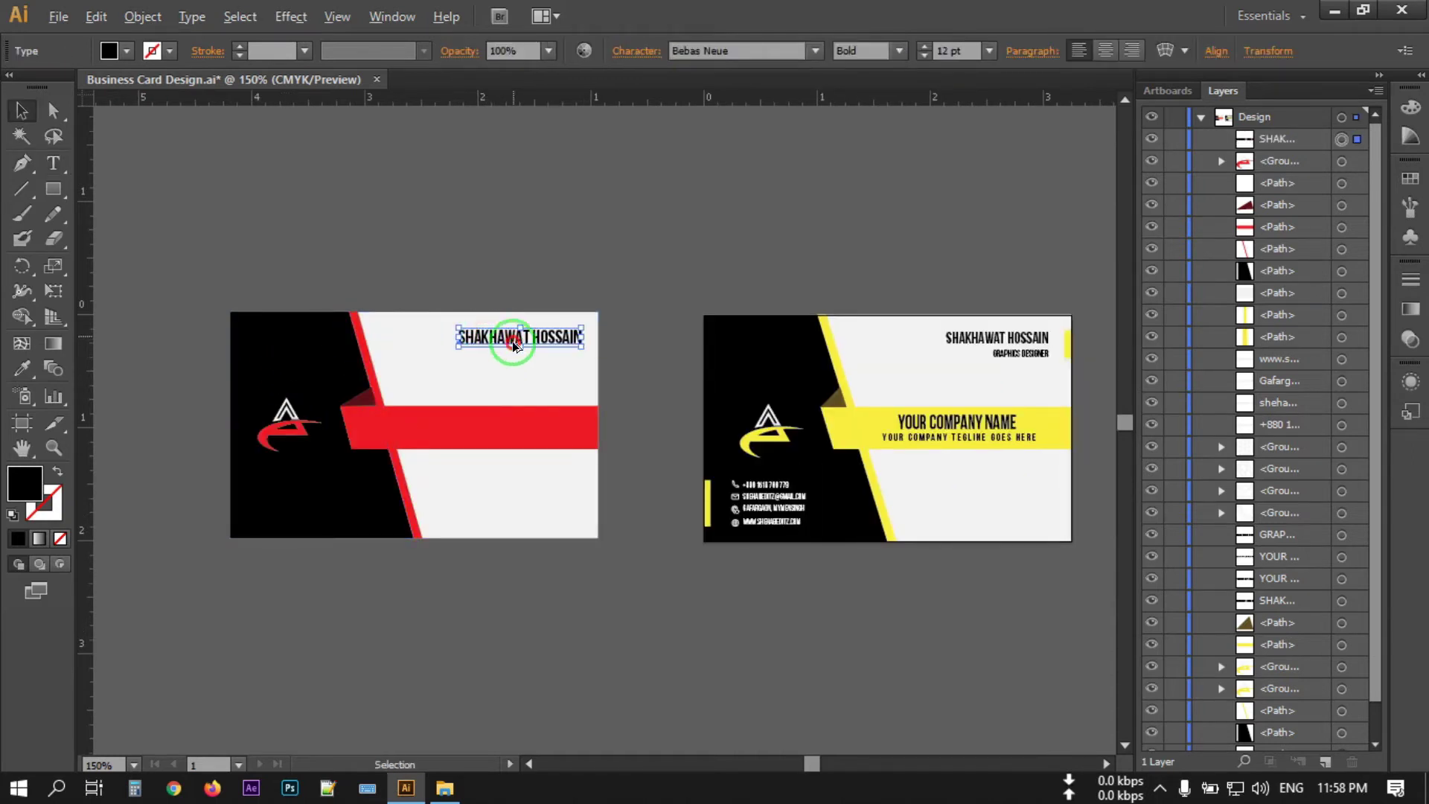
Duplicate the name line just below and retype it as 'Graphics Designer'.
drag(512, 341, 512, 356)
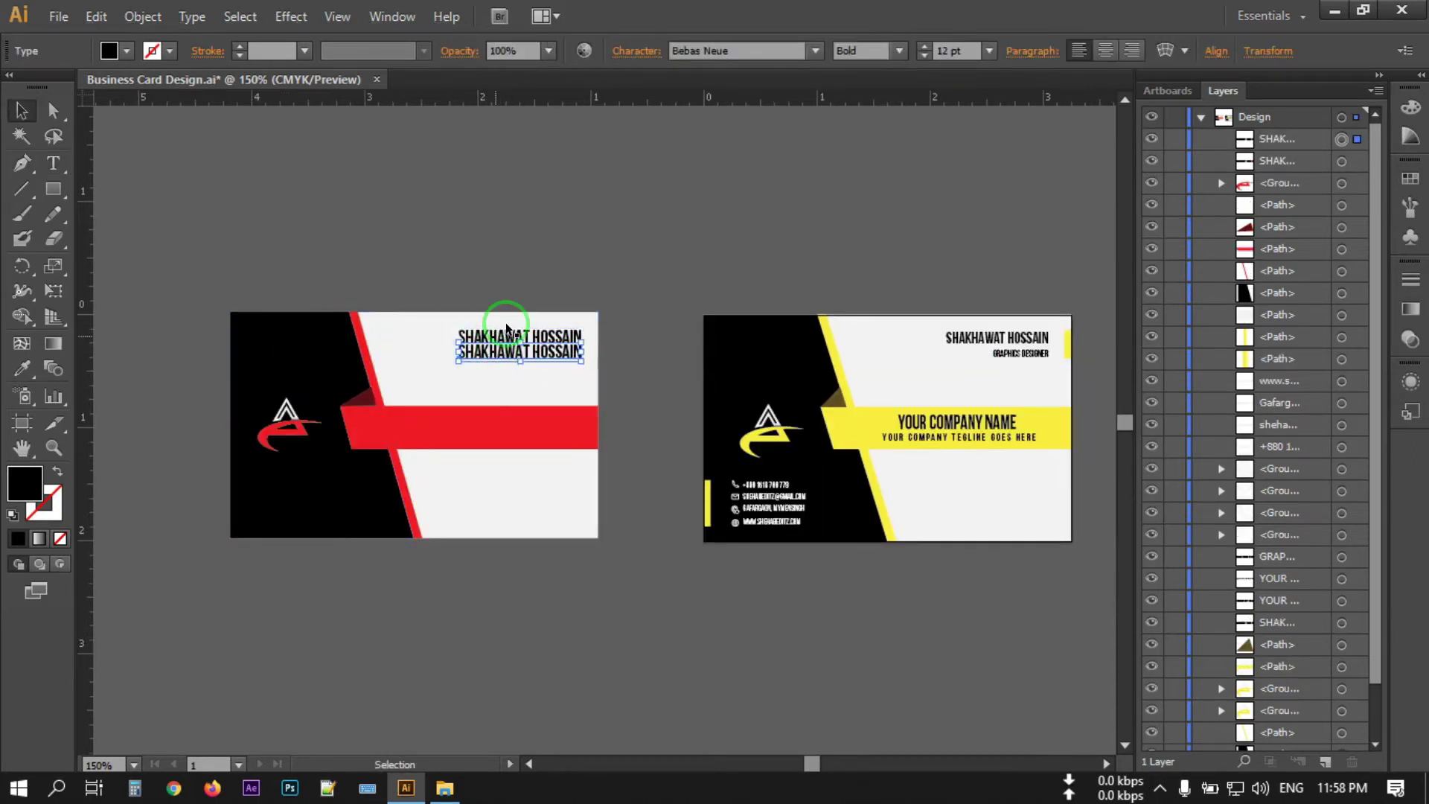
click(53, 163)
click(501, 351)
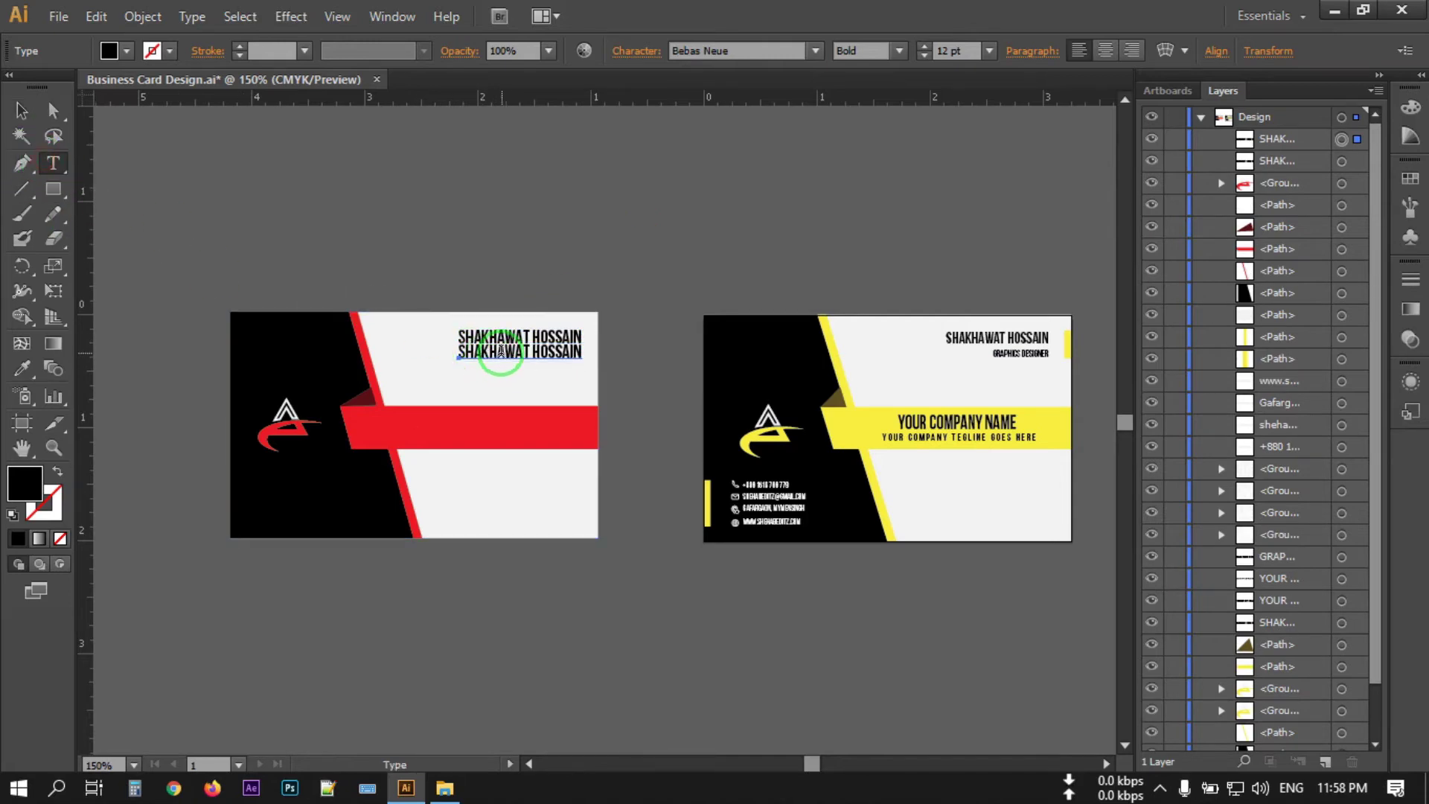
triple_click(503, 360)
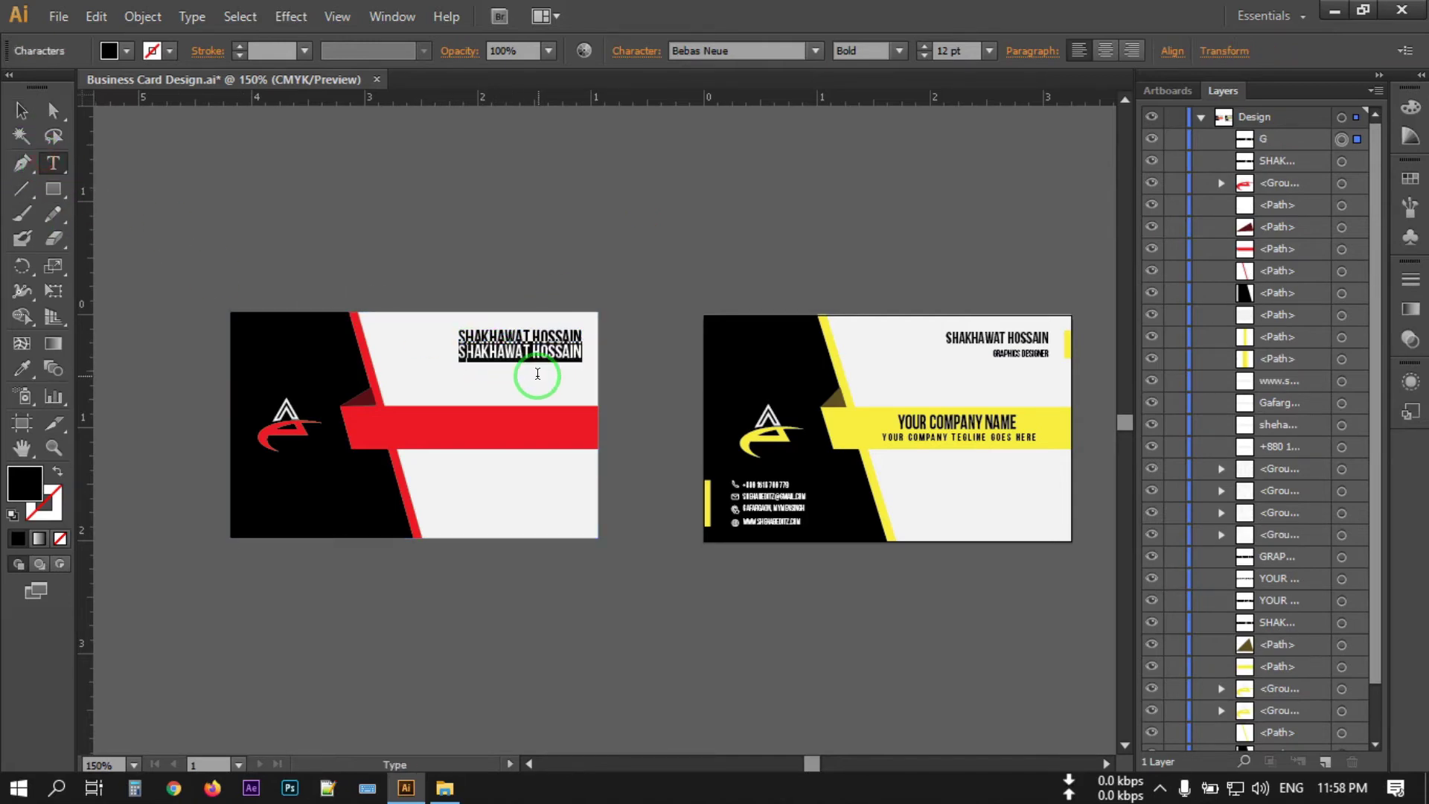
text(Graphics Designer)
Set the job title to Regular 8 pt and align it right under the name.
click(863, 50)
click(863, 137)
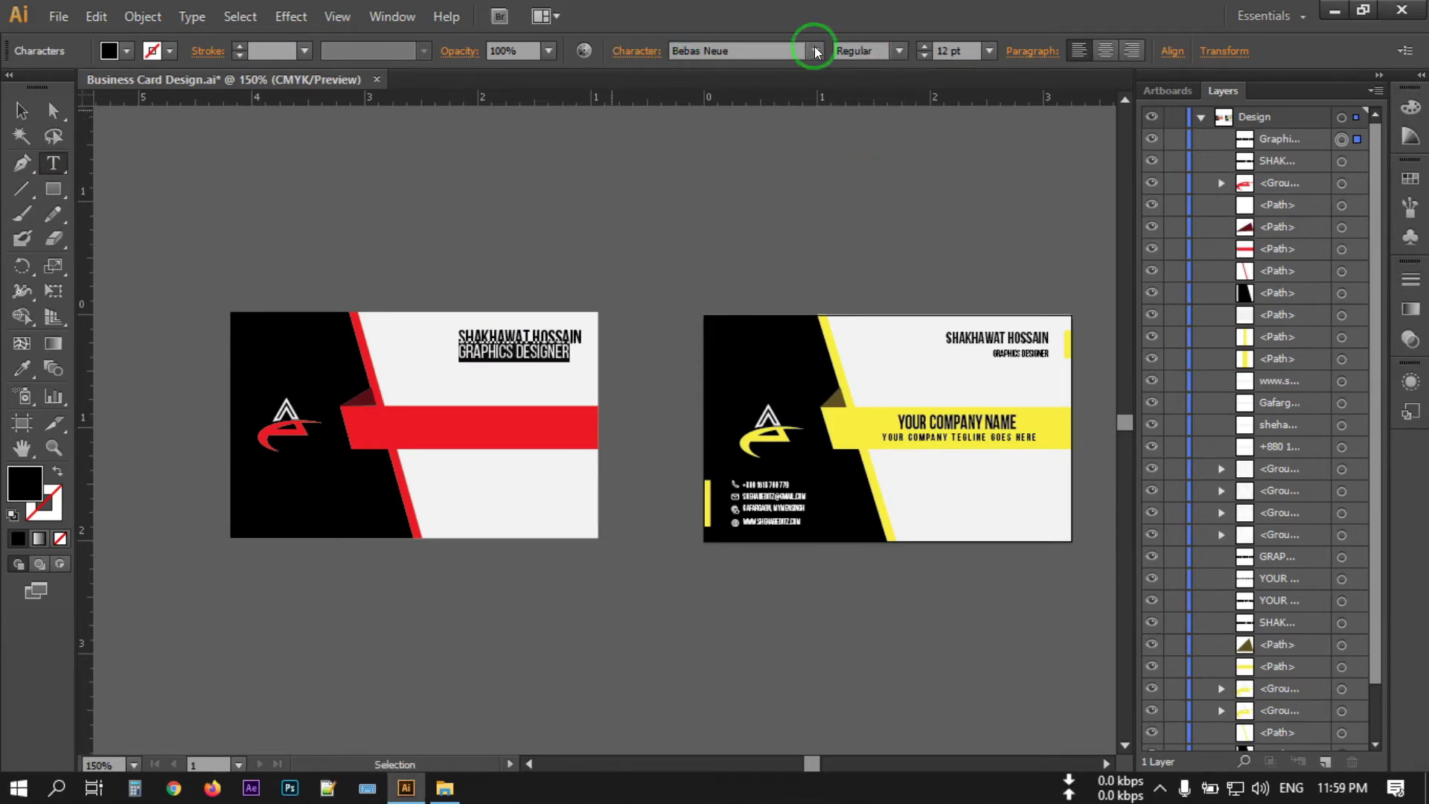
click(898, 51)
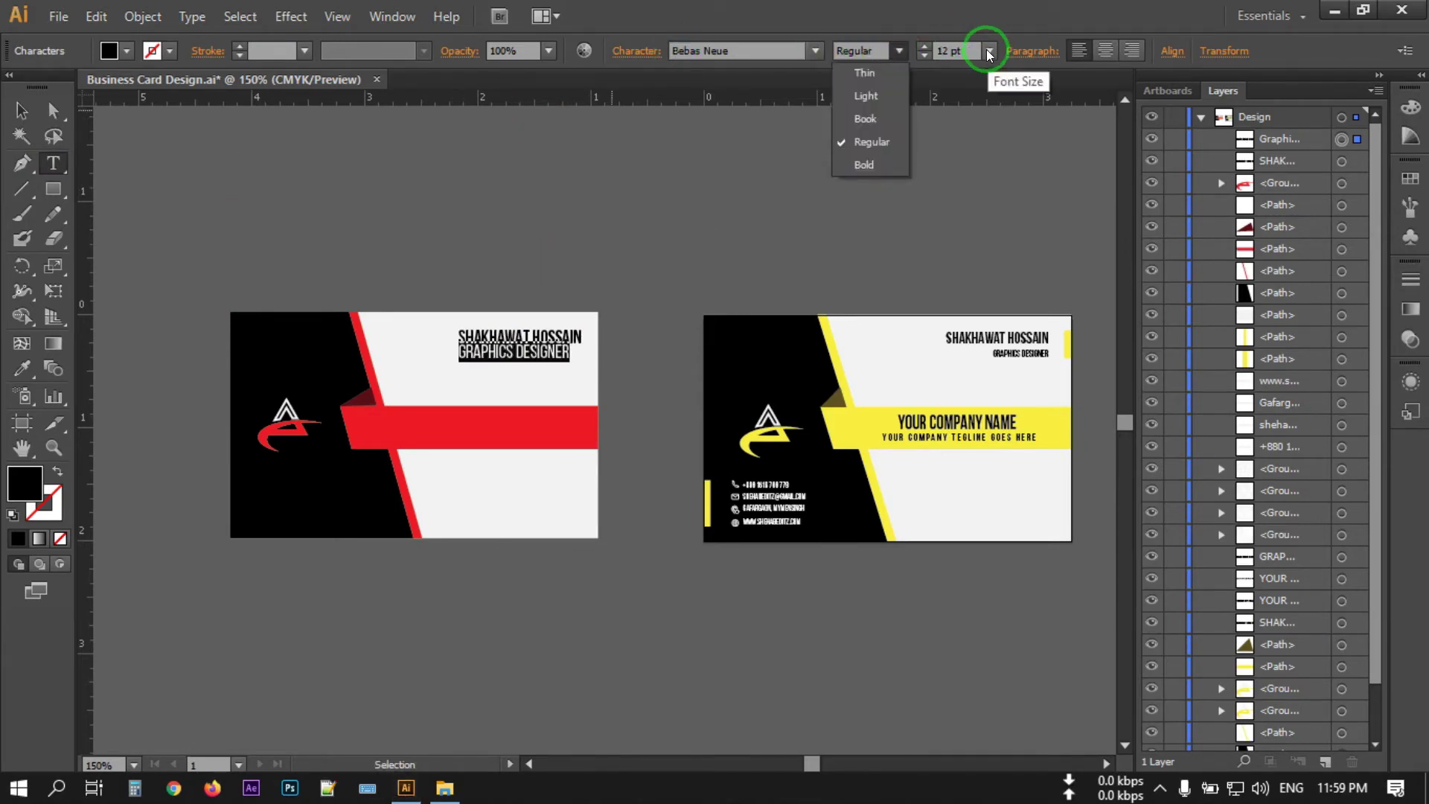
click(989, 50)
click(1011, 146)
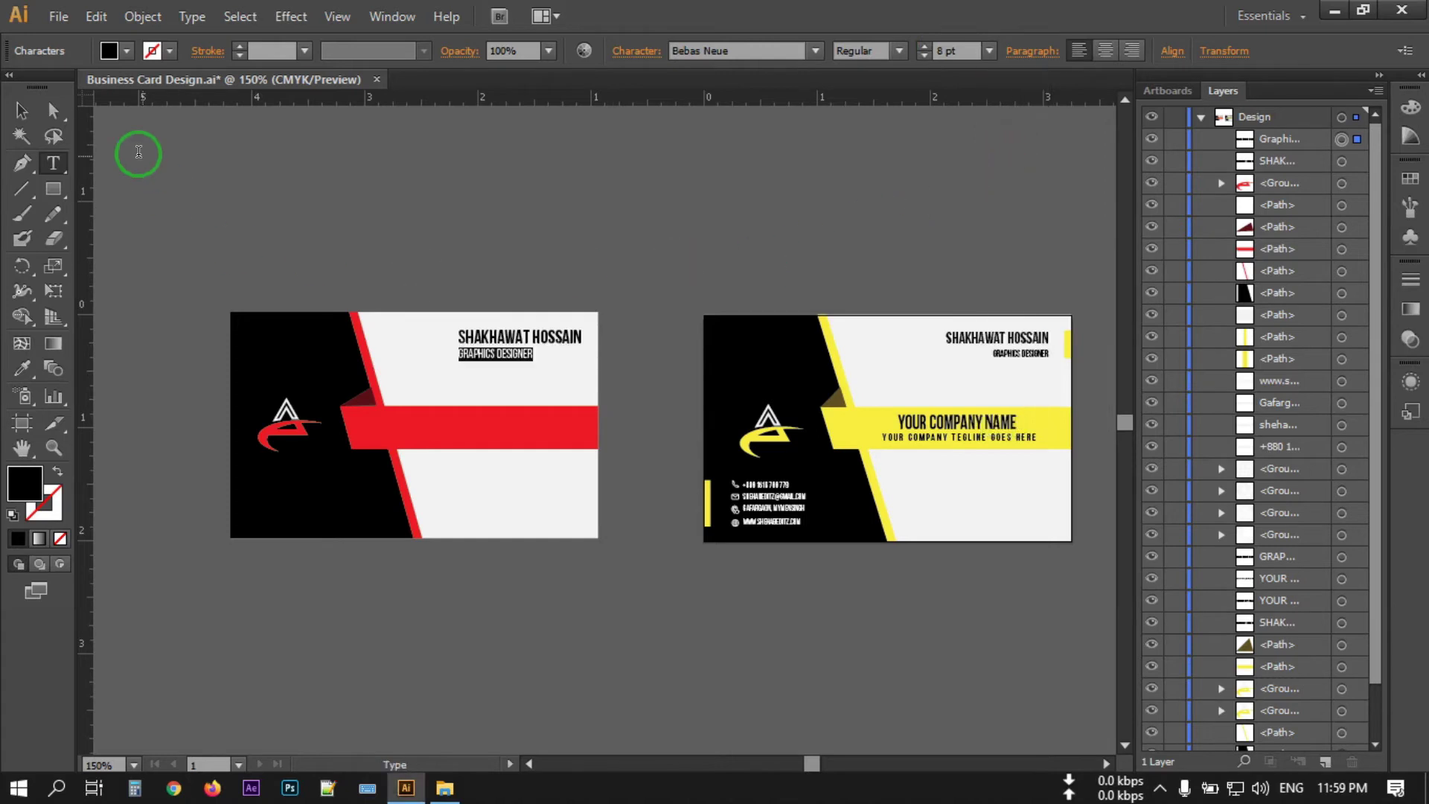
click(20, 111)
click(490, 360)
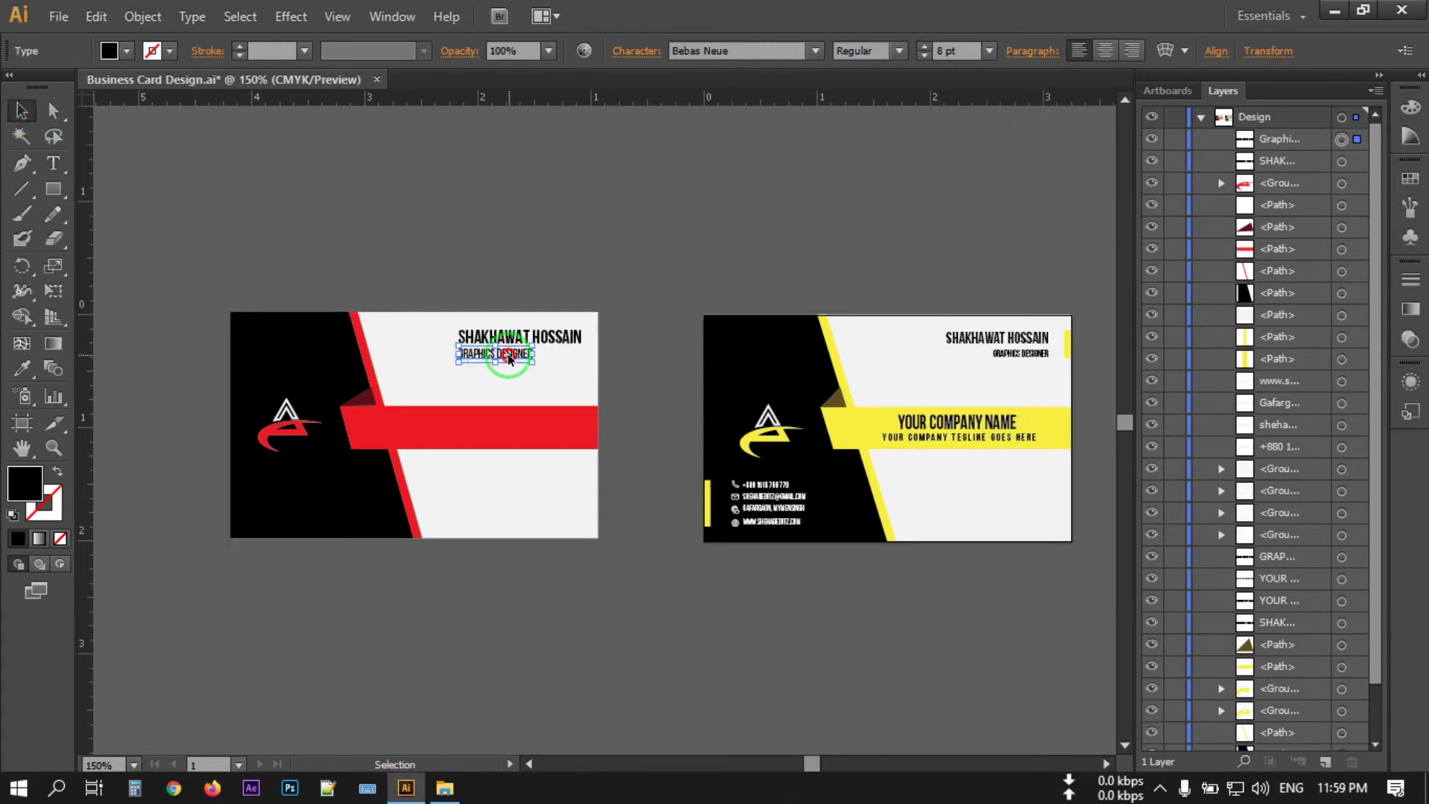
drag(510, 359, 559, 357)
click(612, 198)
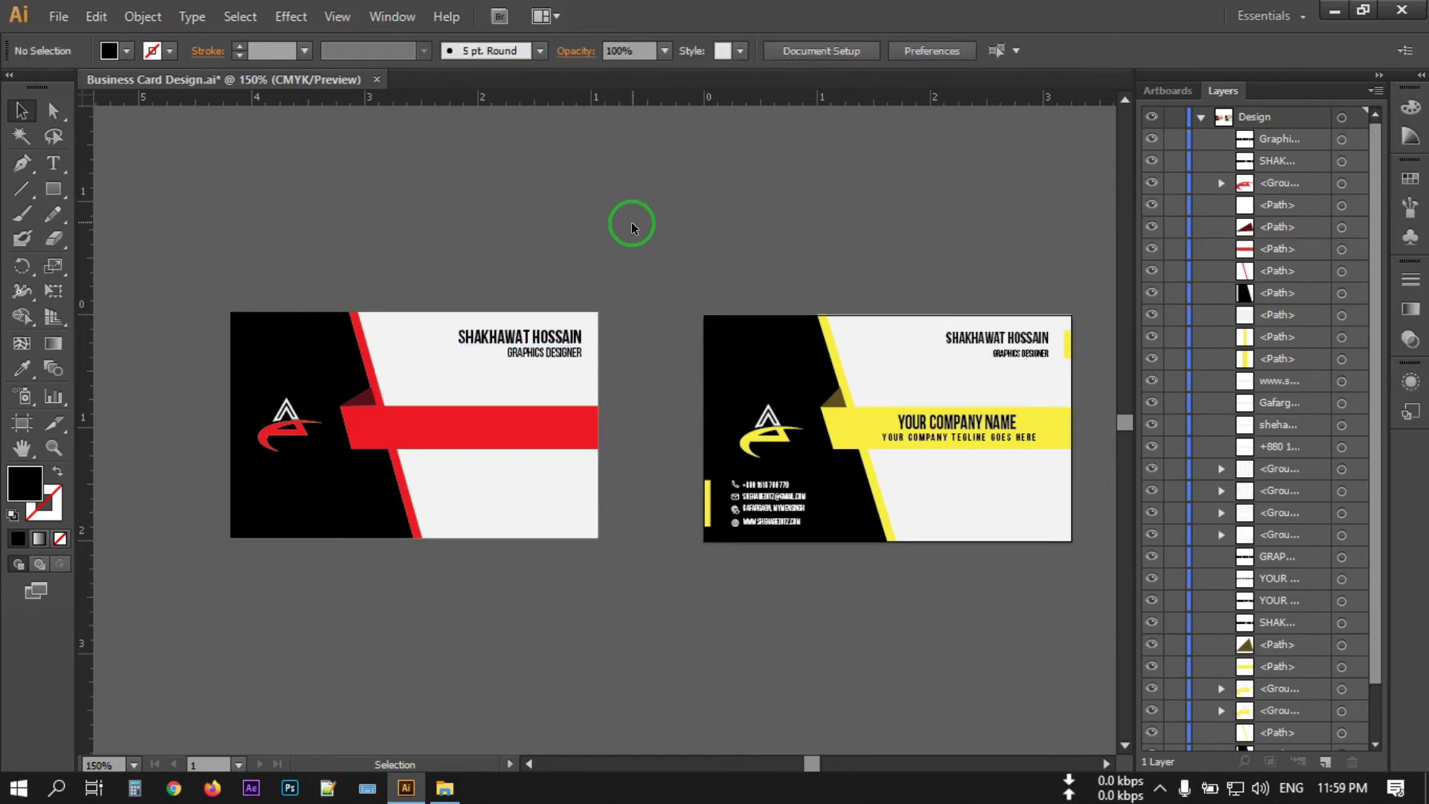
click(59, 190)
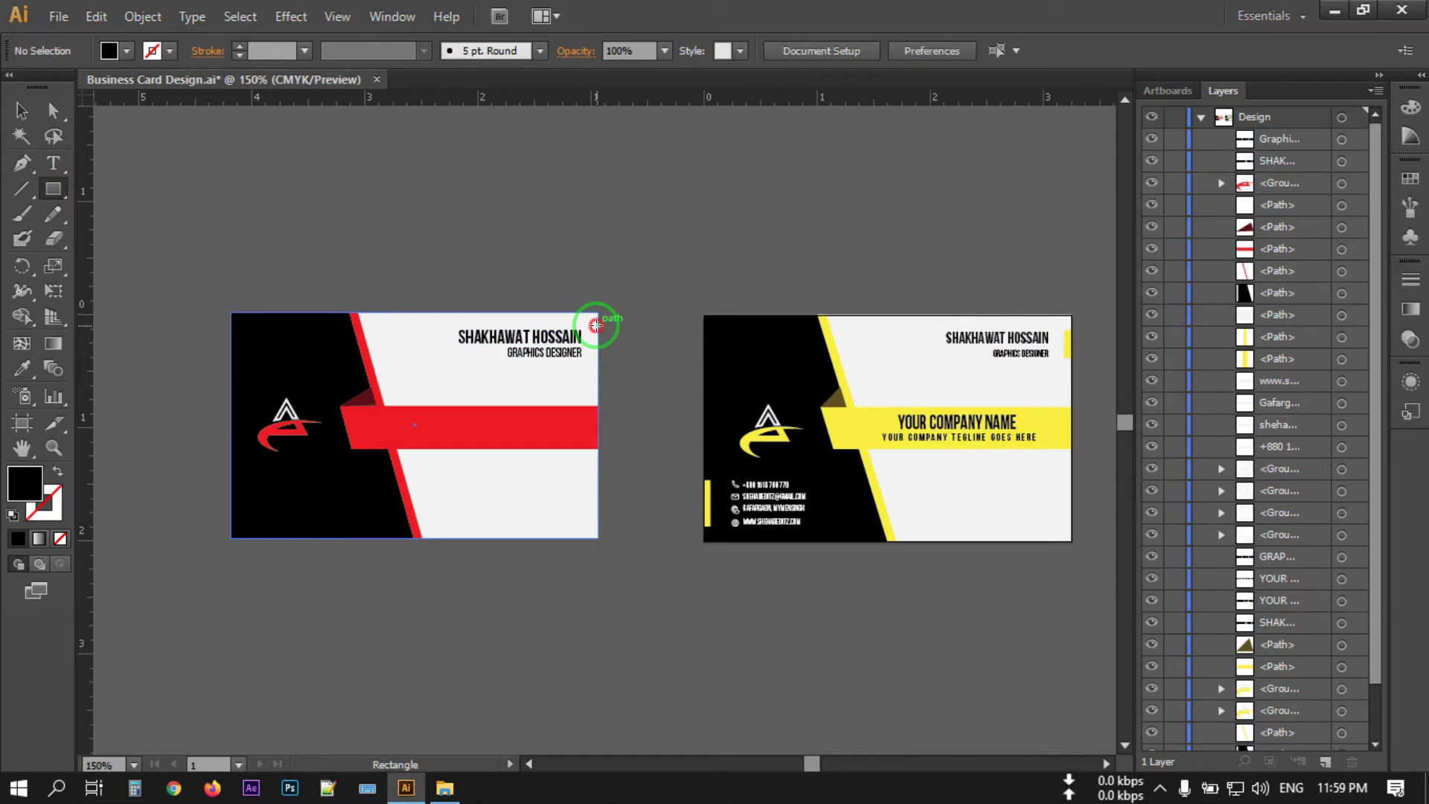
Draw a thin bar at the card's top-right edge and eyedrop the red band's colour onto it.
drag(596, 325, 587, 363)
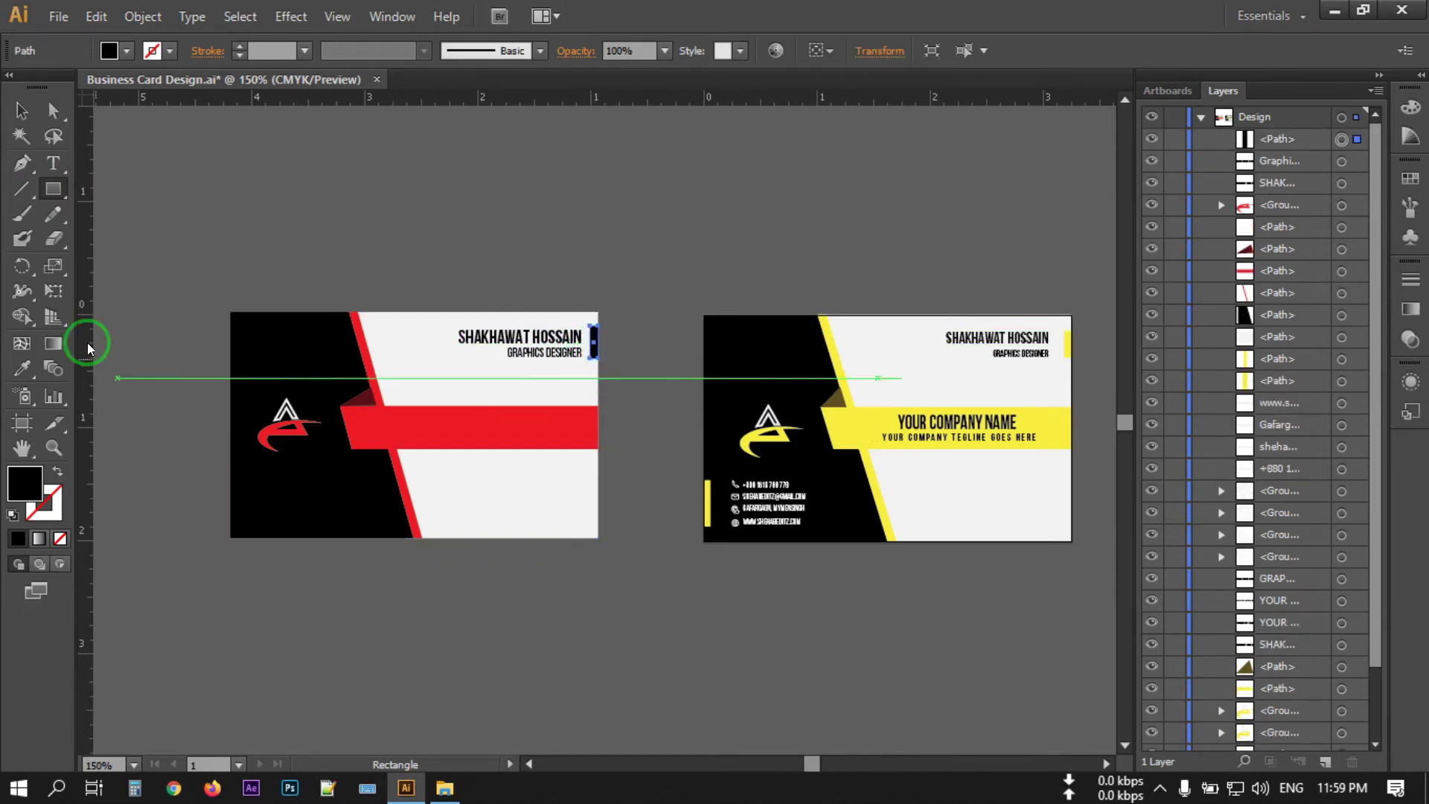
click(21, 368)
click(450, 430)
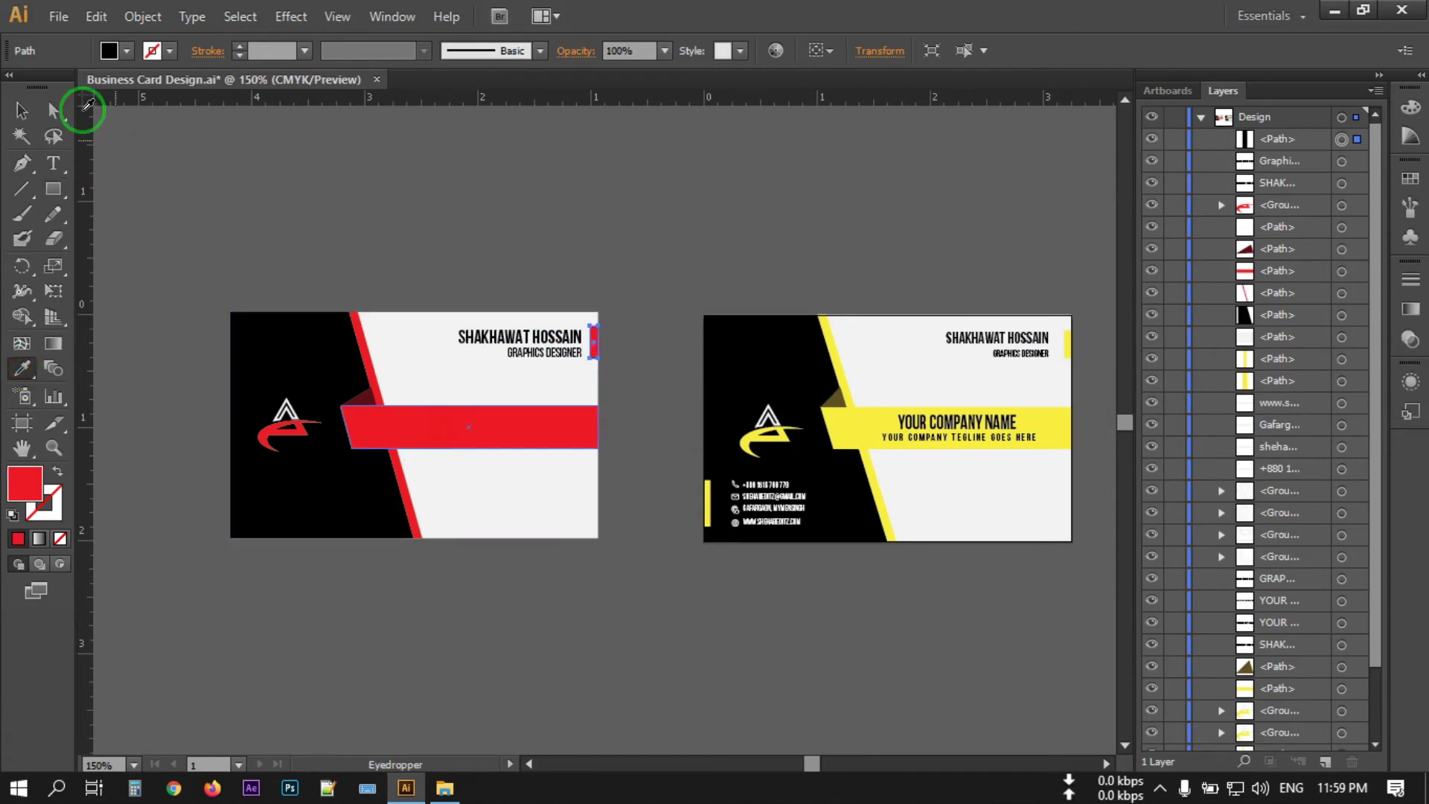
click(21, 110)
click(306, 201)
Select the four icon files in the Business Card folder's Icons subfolder.
drag(793, 535, 754, 512)
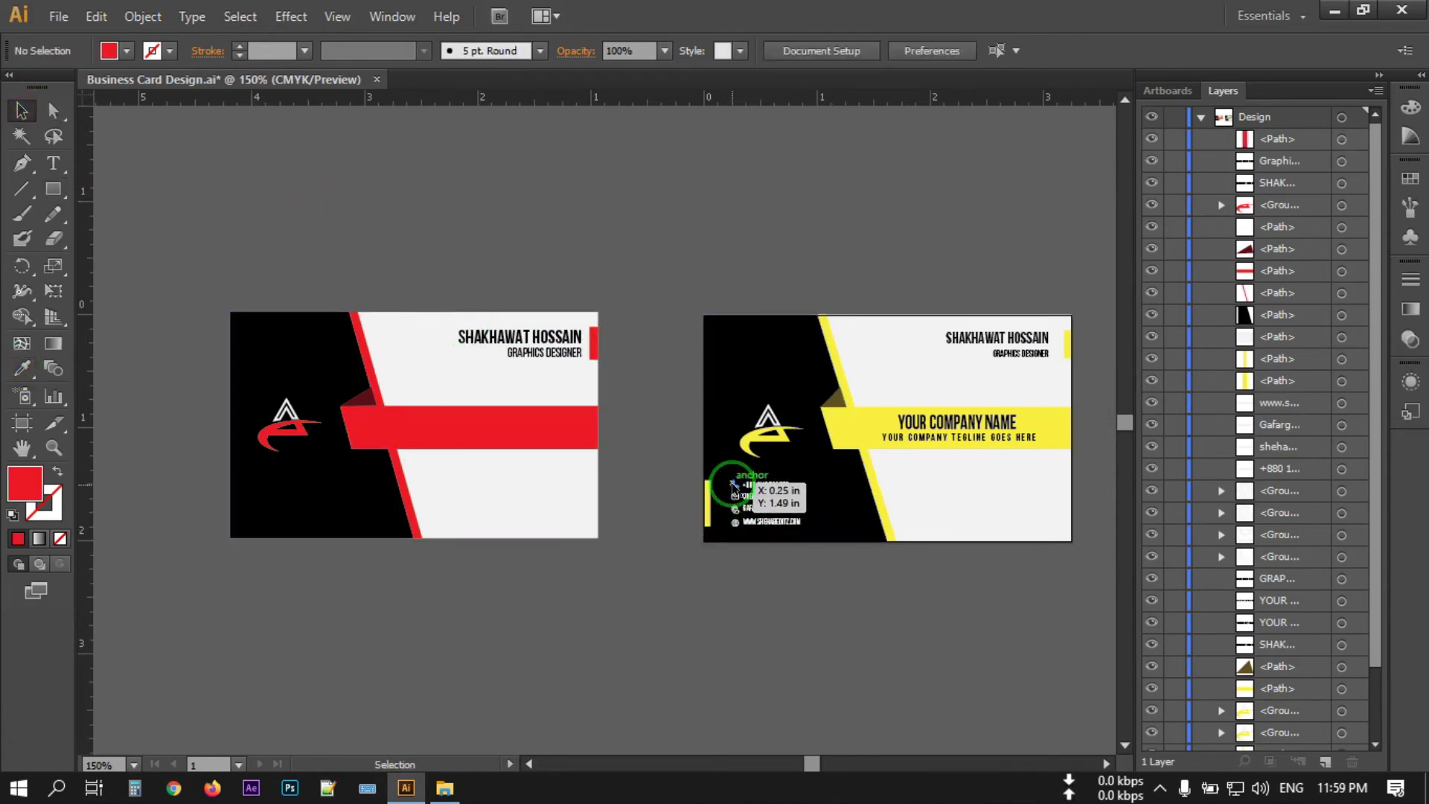
drag(754, 512, 750, 521)
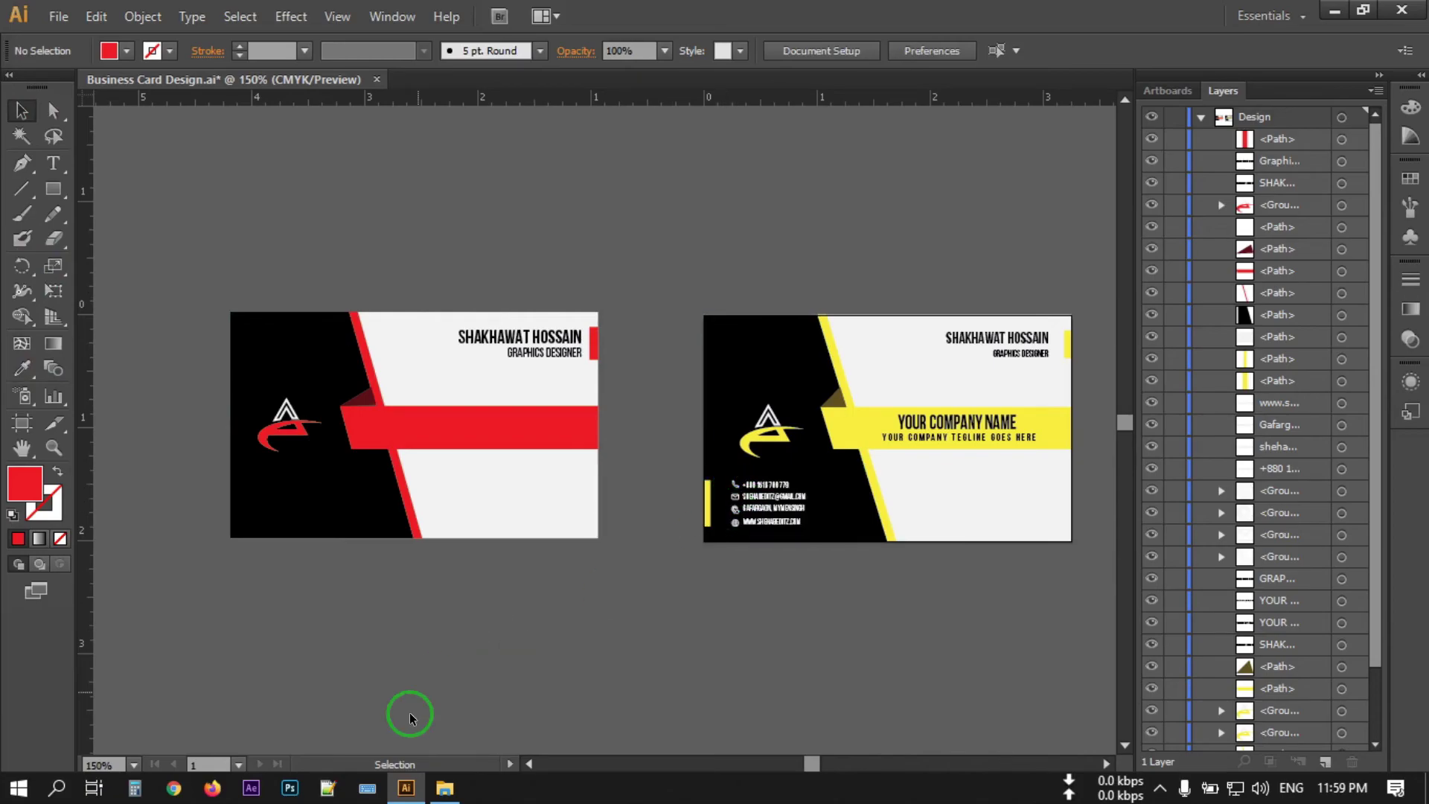
click(439, 787)
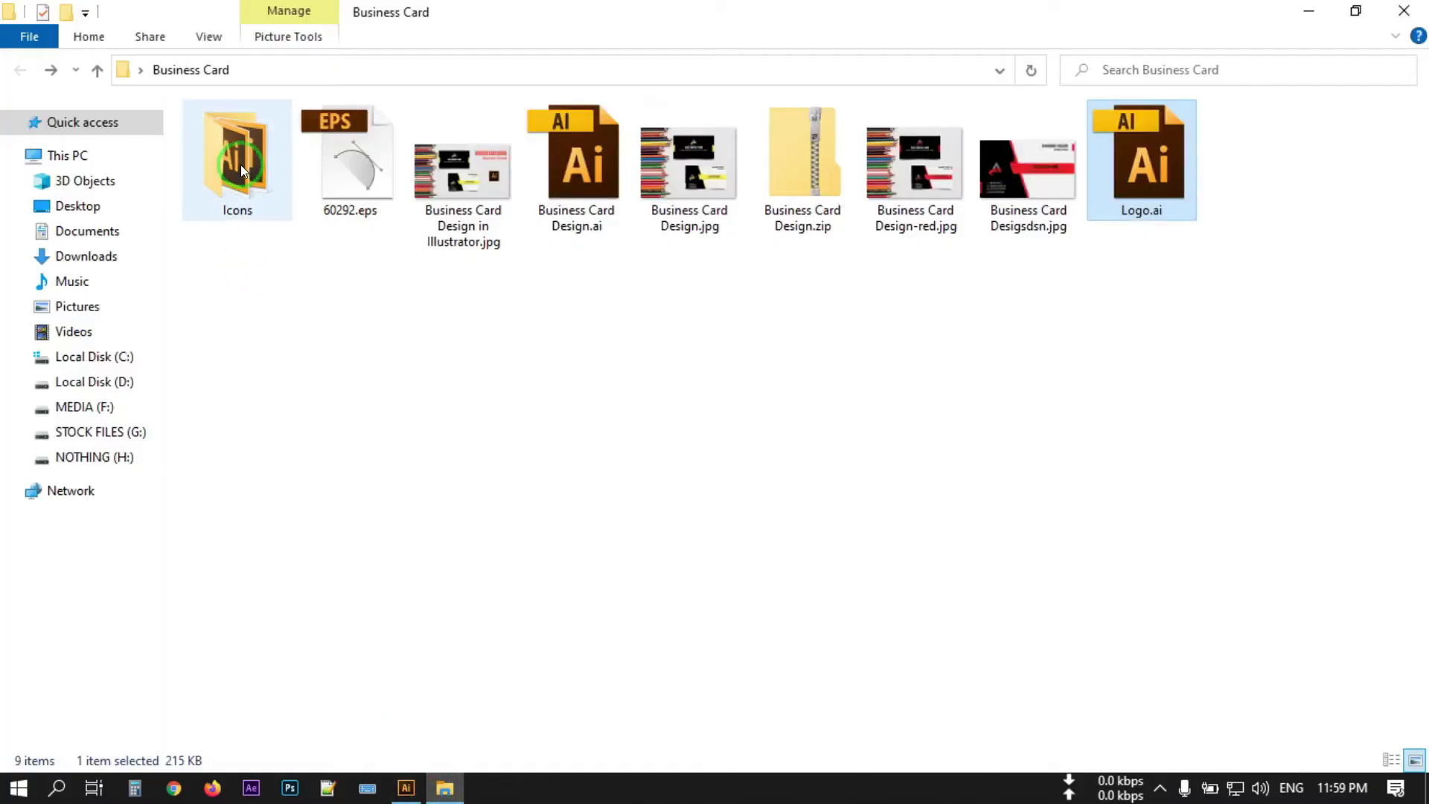
double_click(243, 165)
mouse_move(240, 310)
mouse_down()
mouse_move(273, 136)
mouse_move(274, 279)
mouse_up()
click(405, 787)
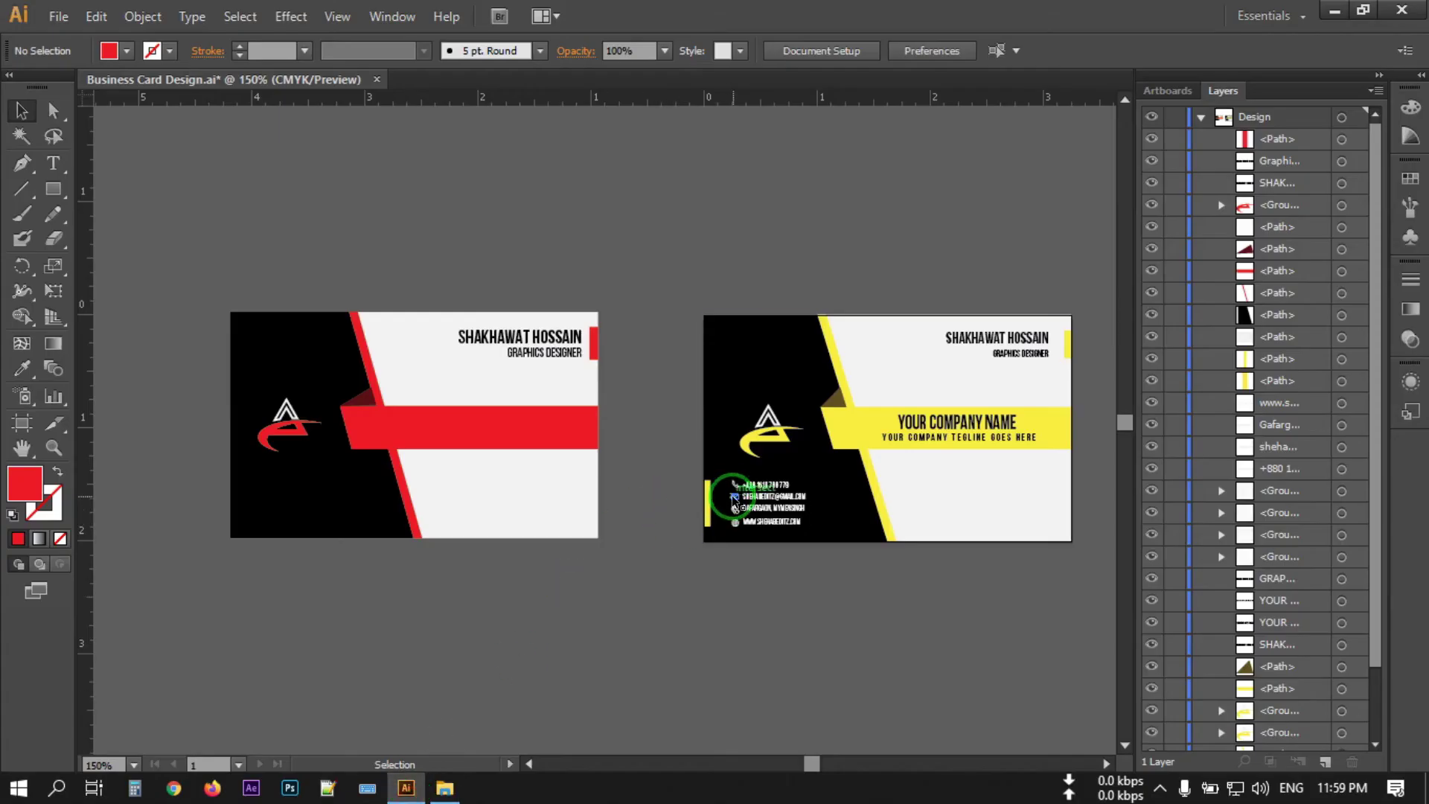
Duplicate the four-line contact block and its icons from the yellow card.
click(763, 485)
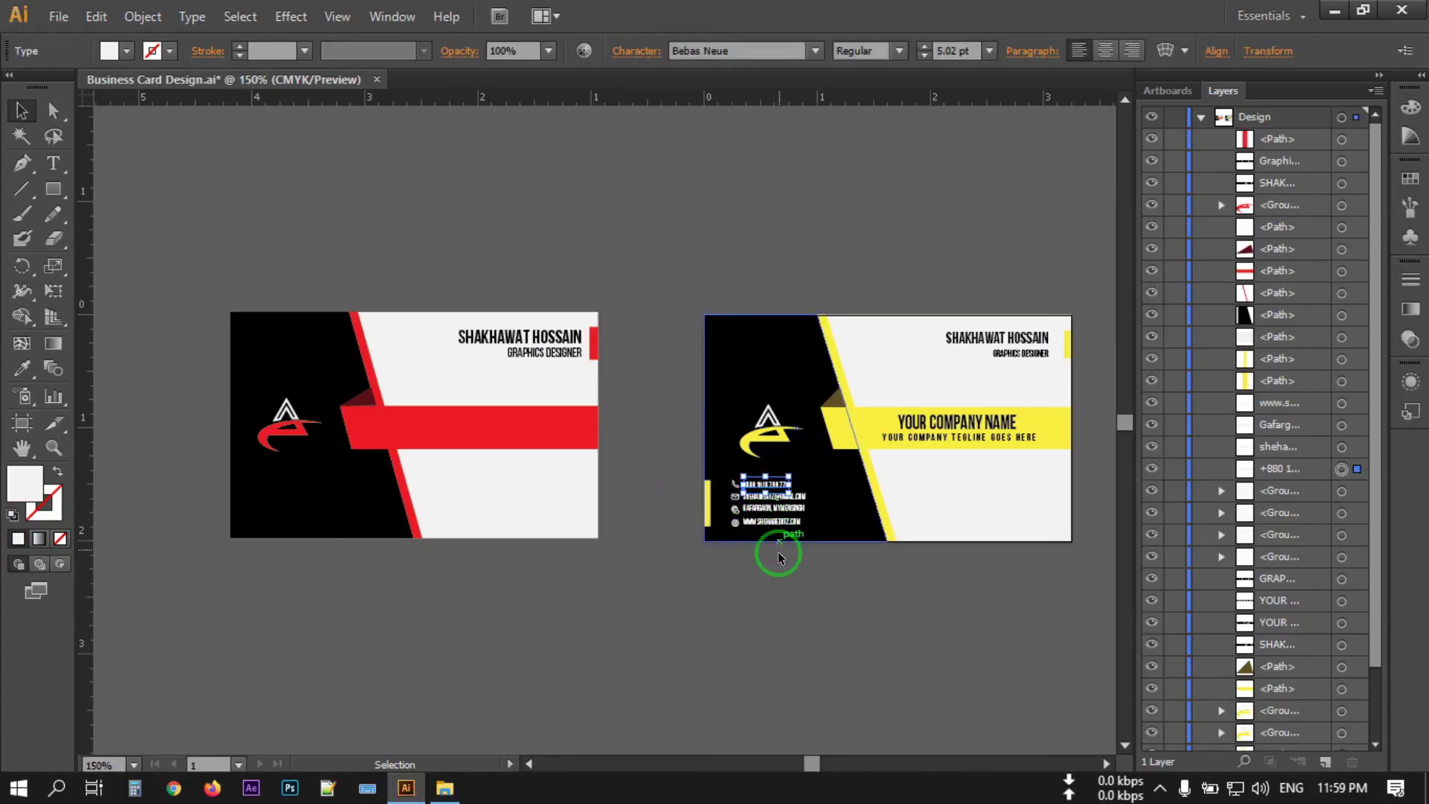
drag(841, 514, 741, 473)
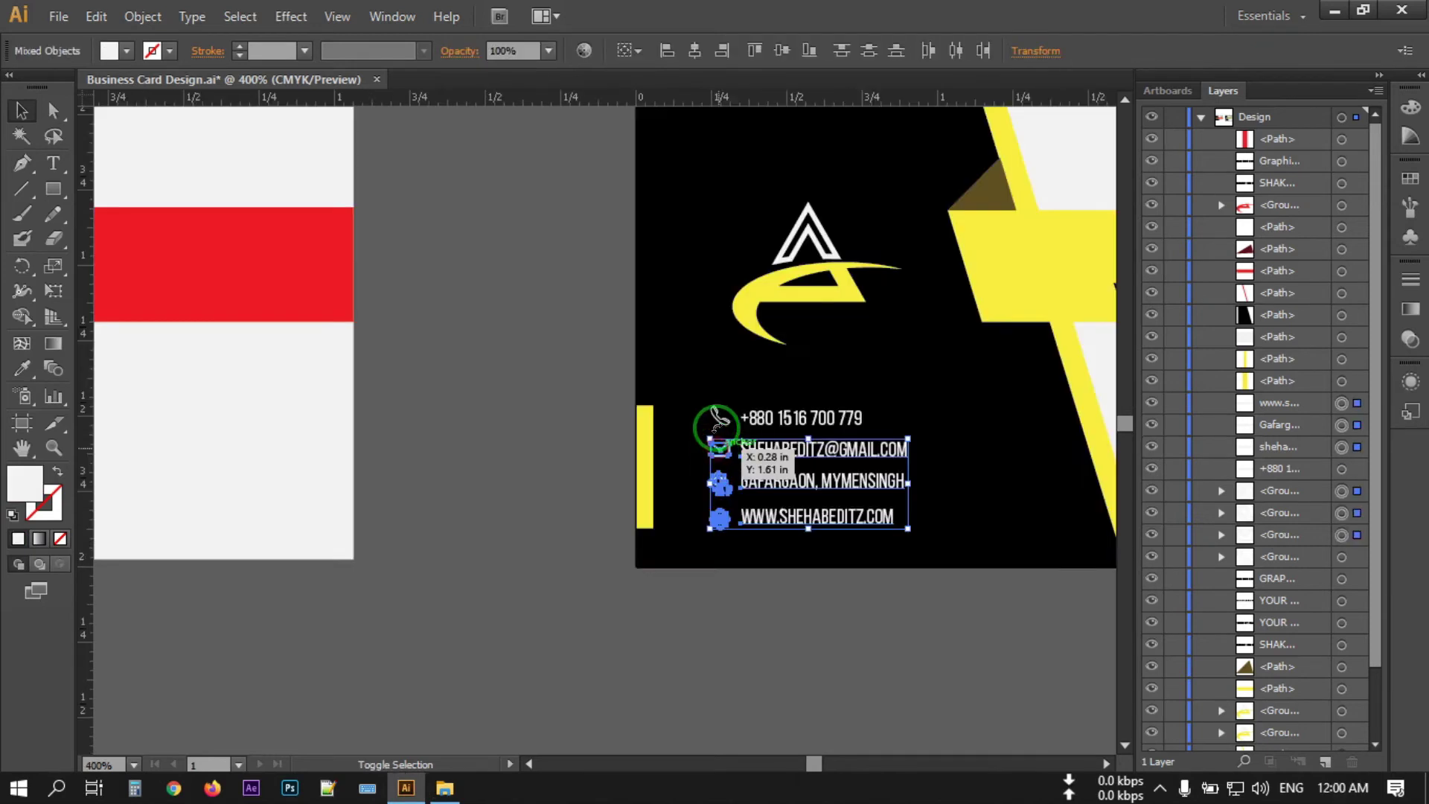
key(ctrl+plus)
key(ctrl+plus)
key(ctrl+plus)
shift+click(767, 417)
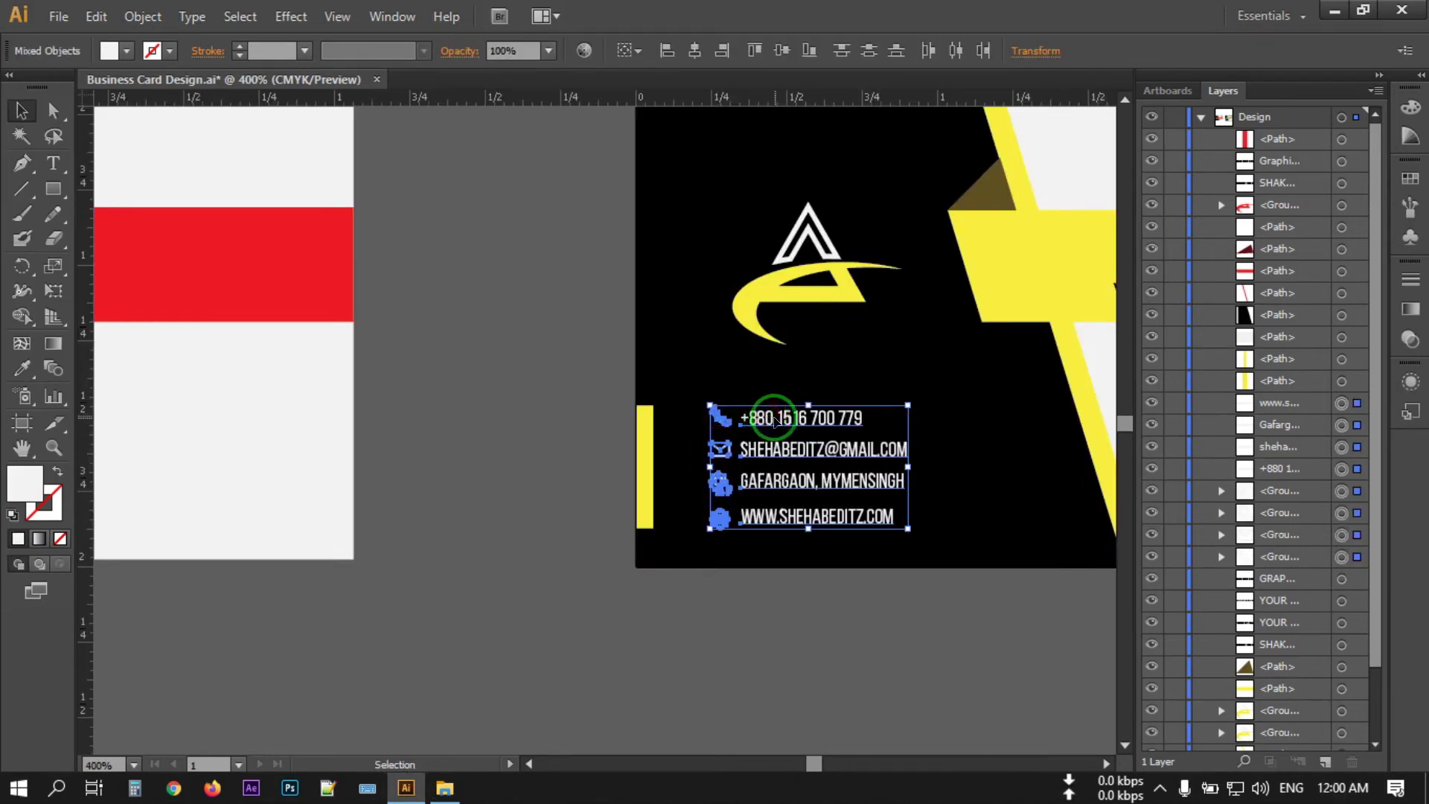
drag(778, 418, 484, 555)
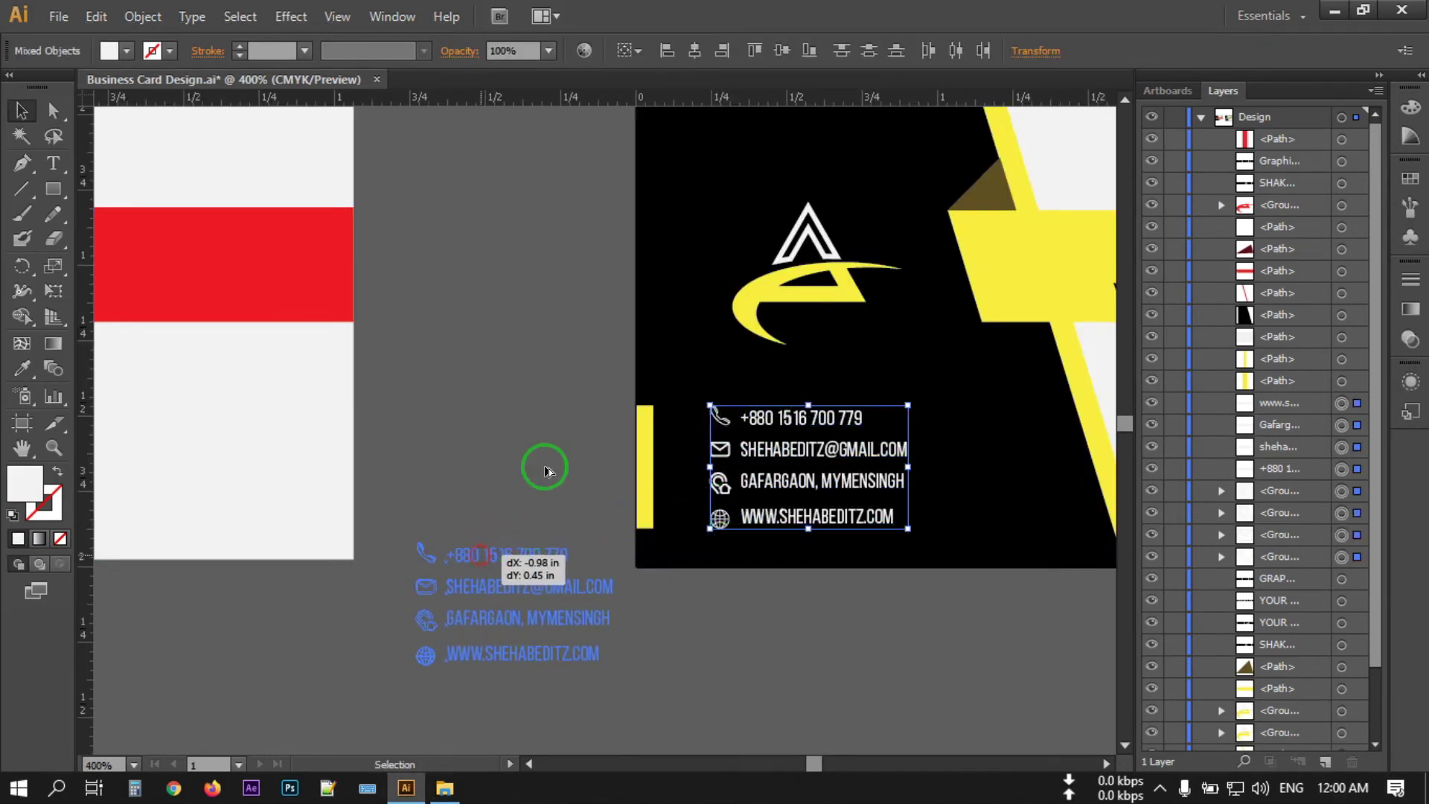
mouse_move(543, 468)
mouse_down()
mouse_move(723, 307)
mouse_move(1148, 380)
mouse_up()
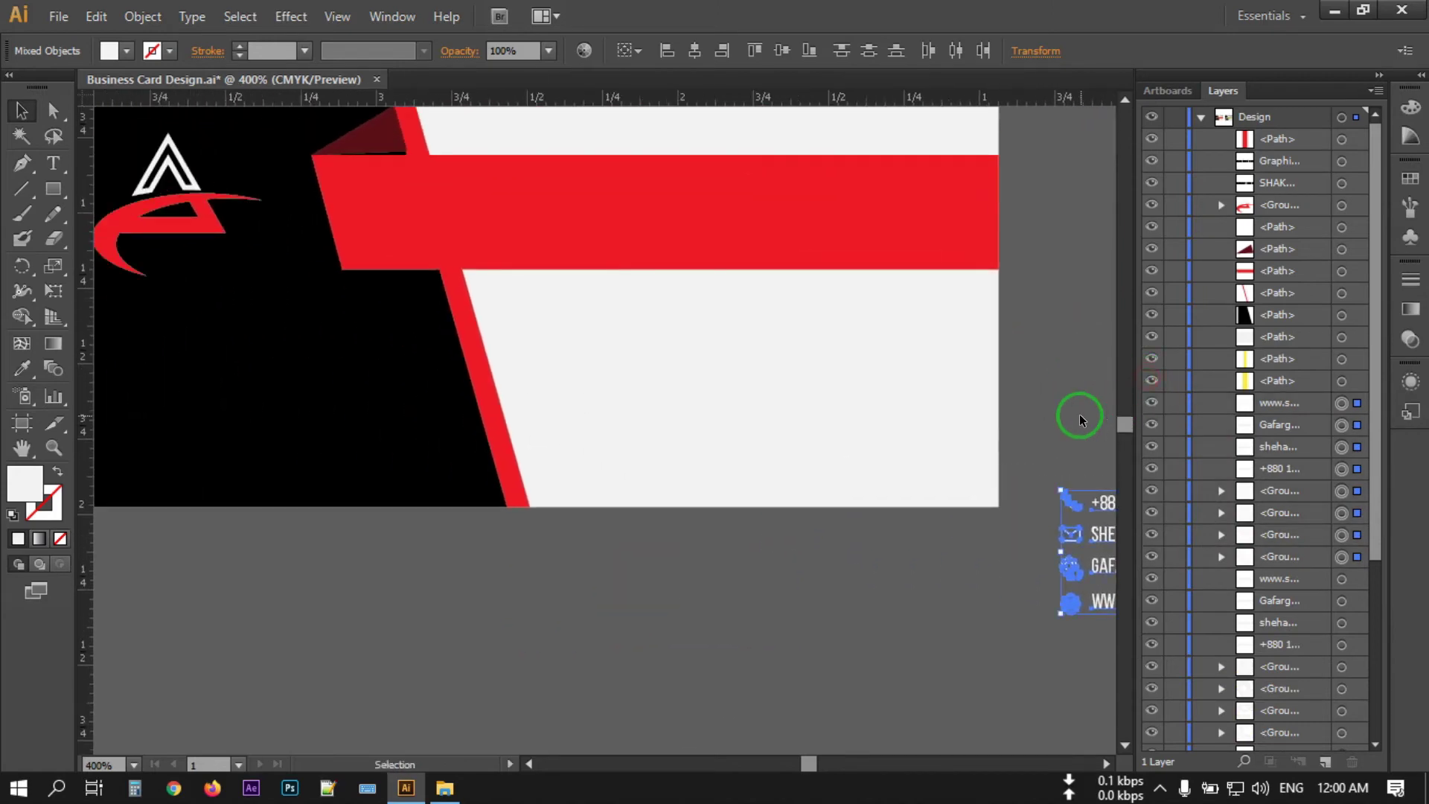
key(ctrl+minus)
key(ctrl+minus)
drag(871, 510, 482, 600)
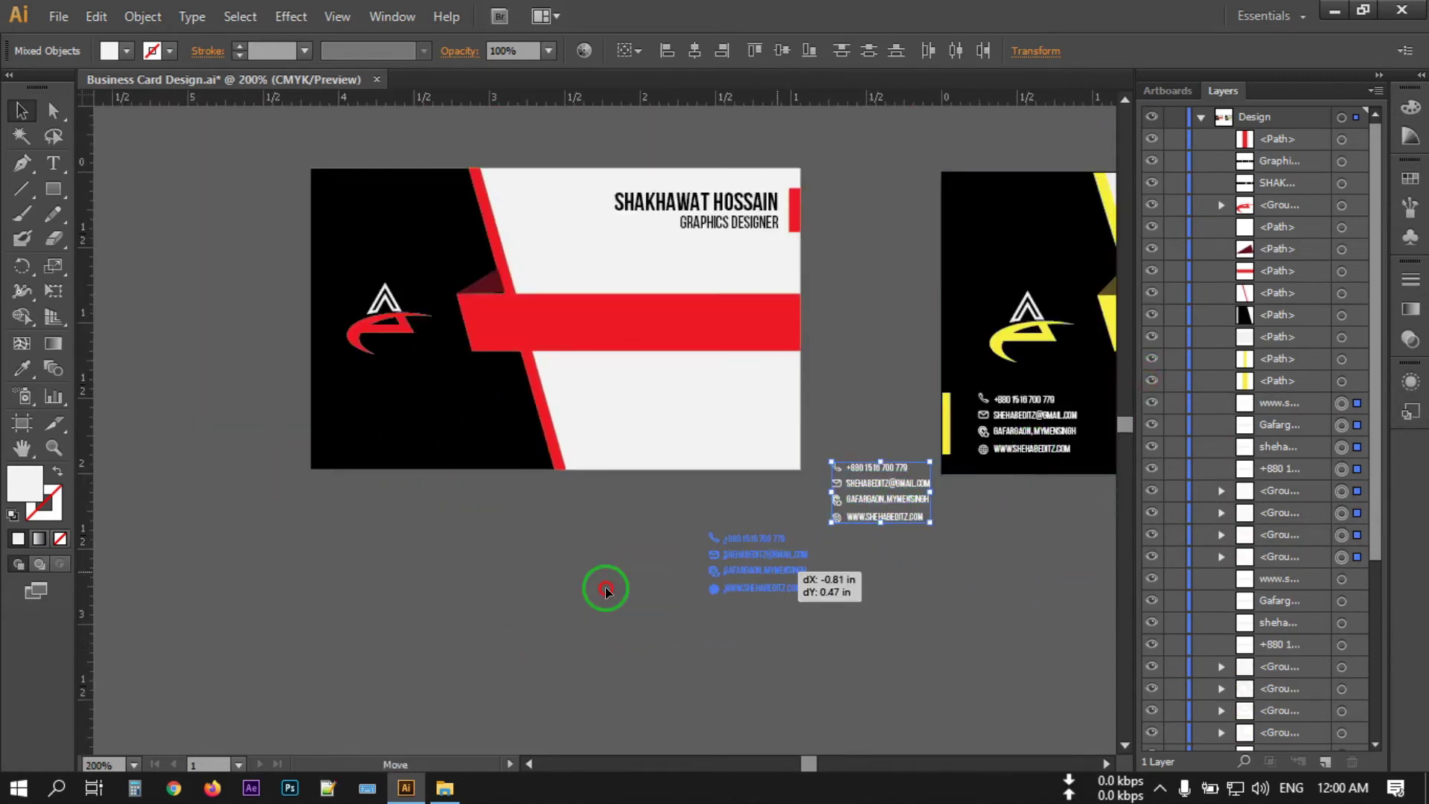
Bring the copied contact lines to front, group them, and place them on the red card's lower left.
right_click(494, 579)
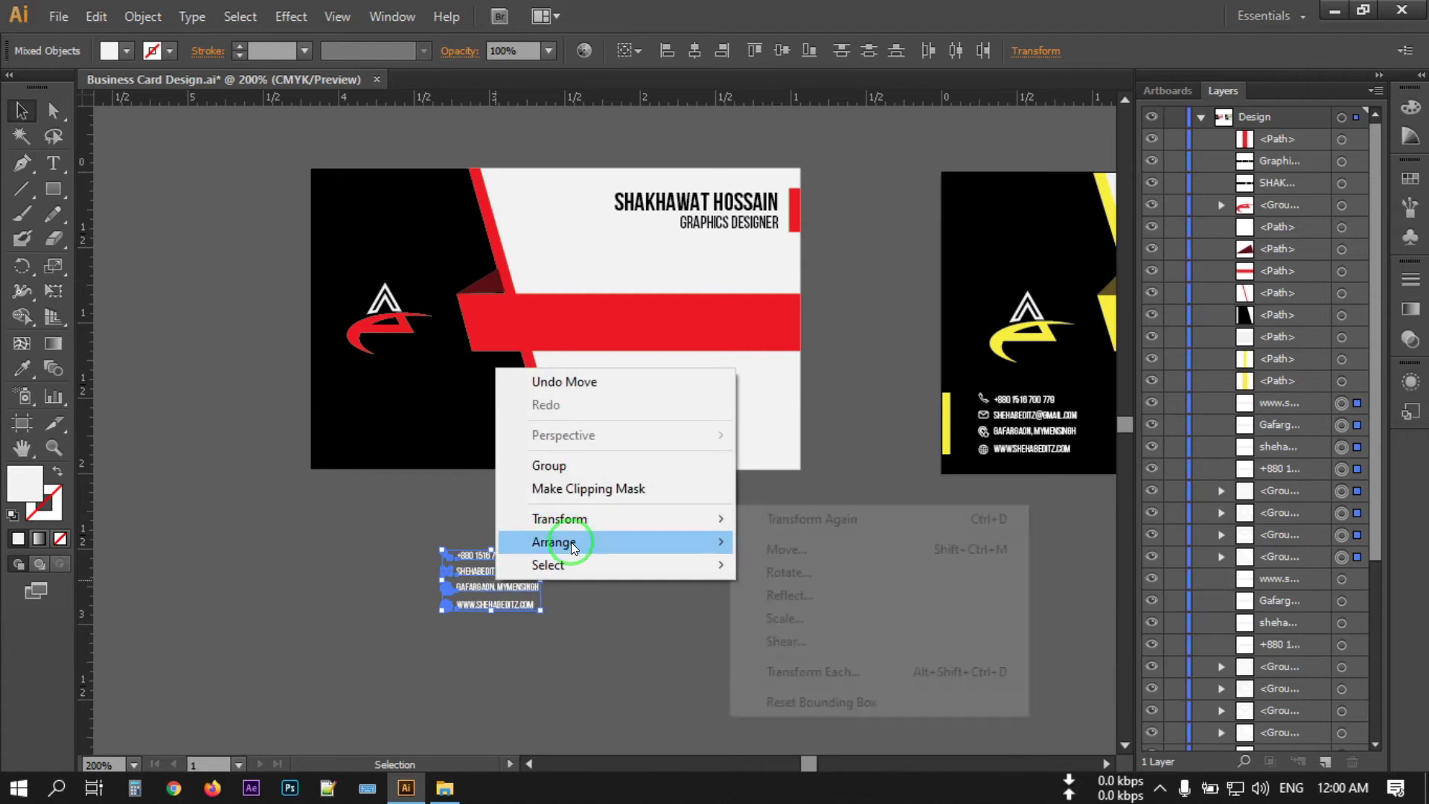
mouse_move(554, 542)
click(804, 542)
click(578, 582)
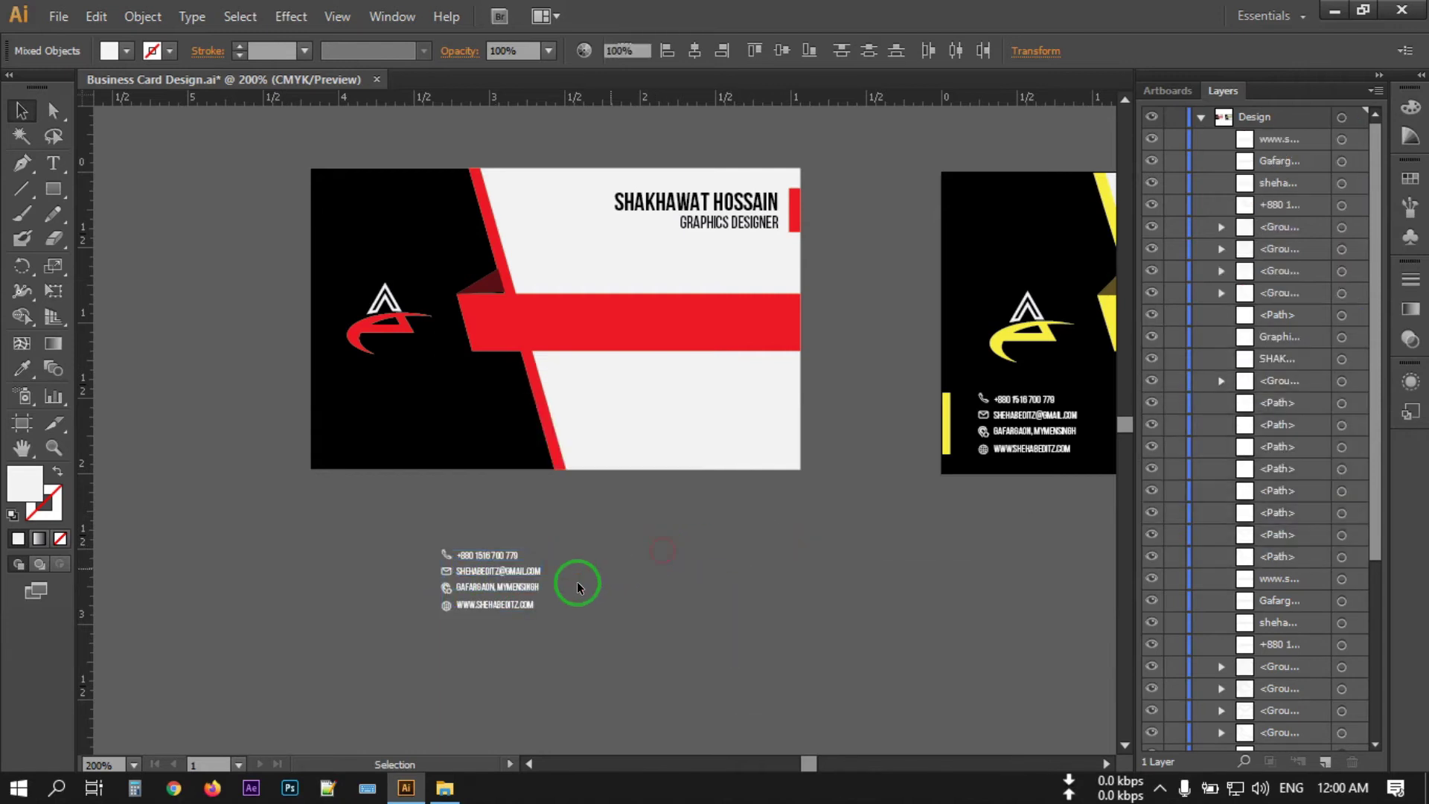
drag(502, 574, 462, 532)
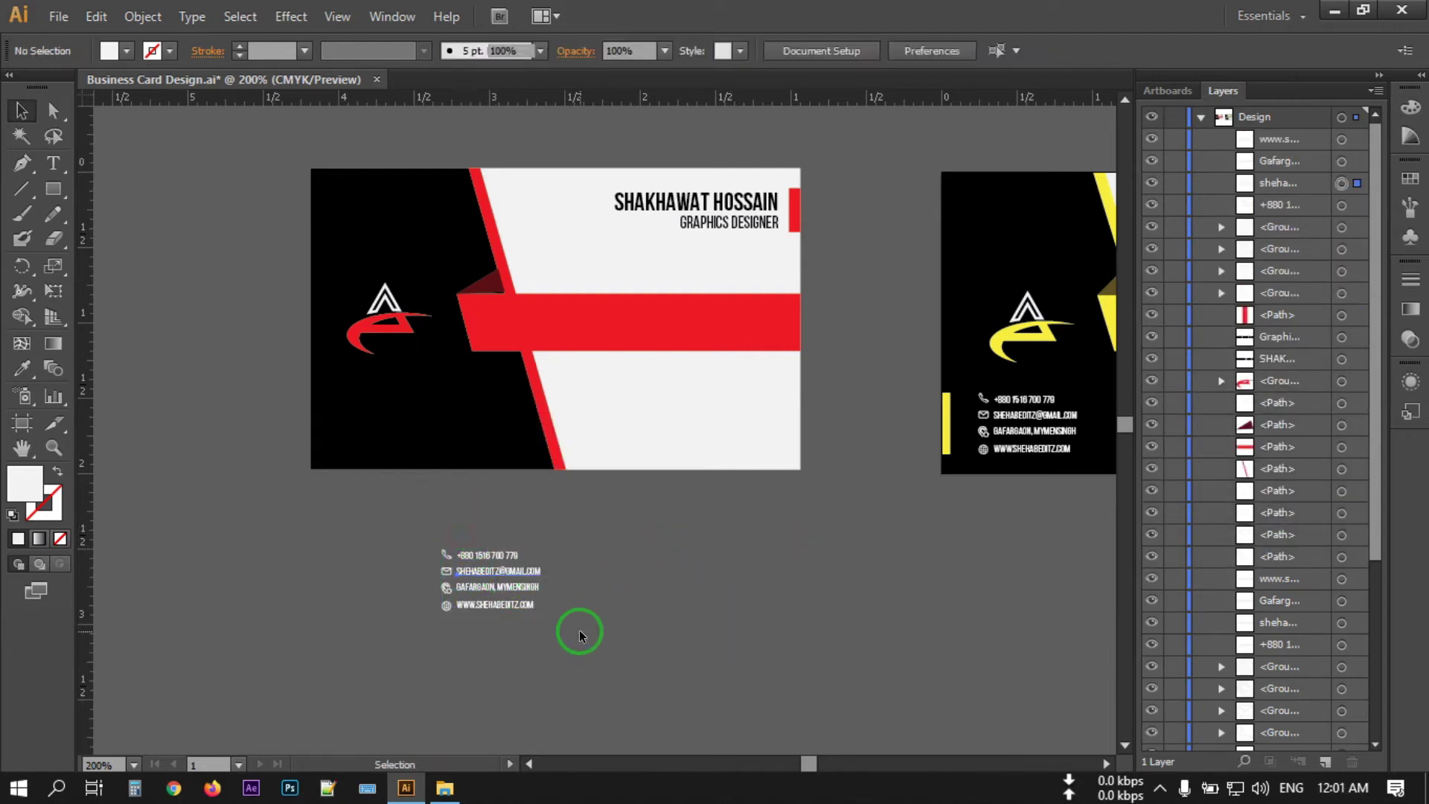
drag(579, 625, 416, 533)
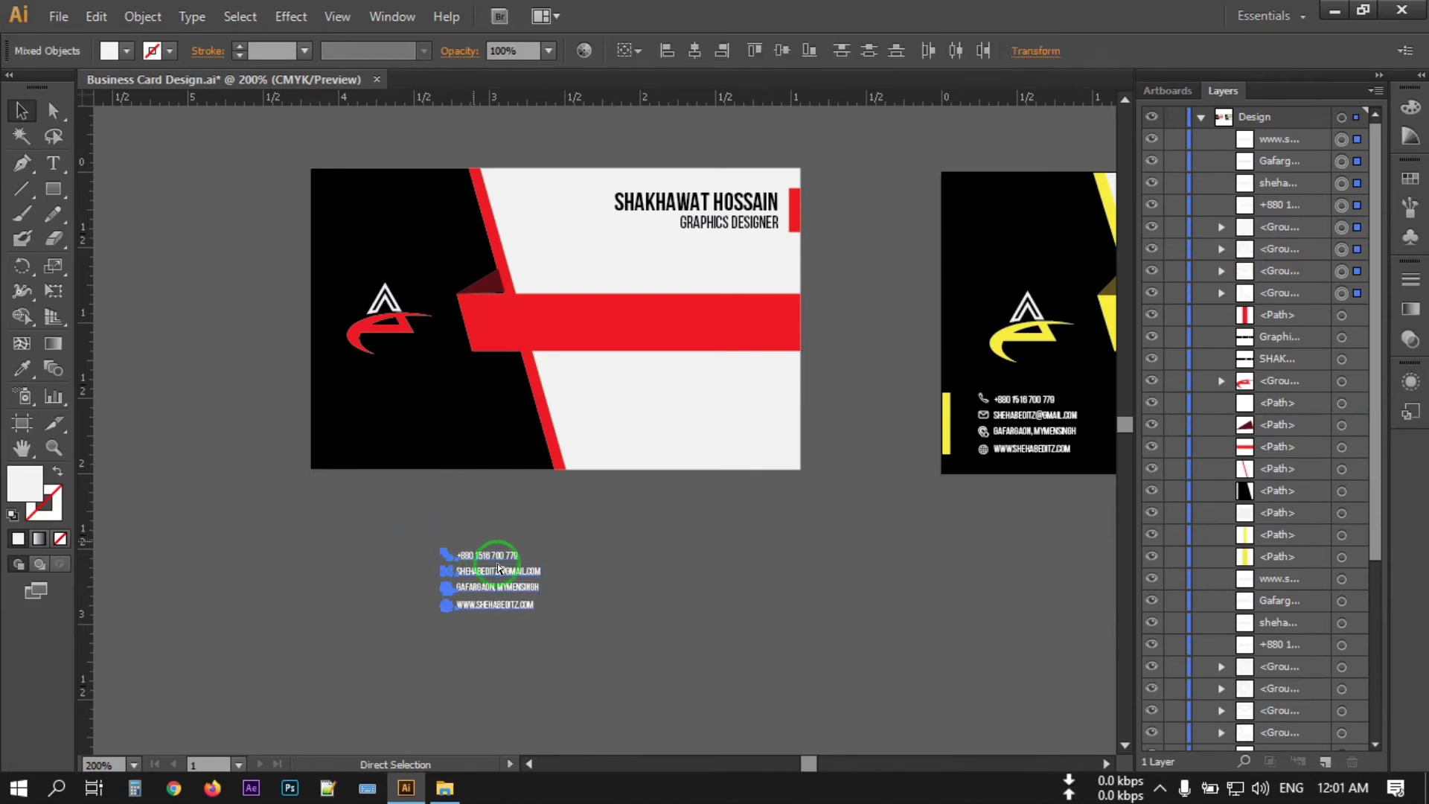
key(ctrl+g)
drag(500, 571, 402, 409)
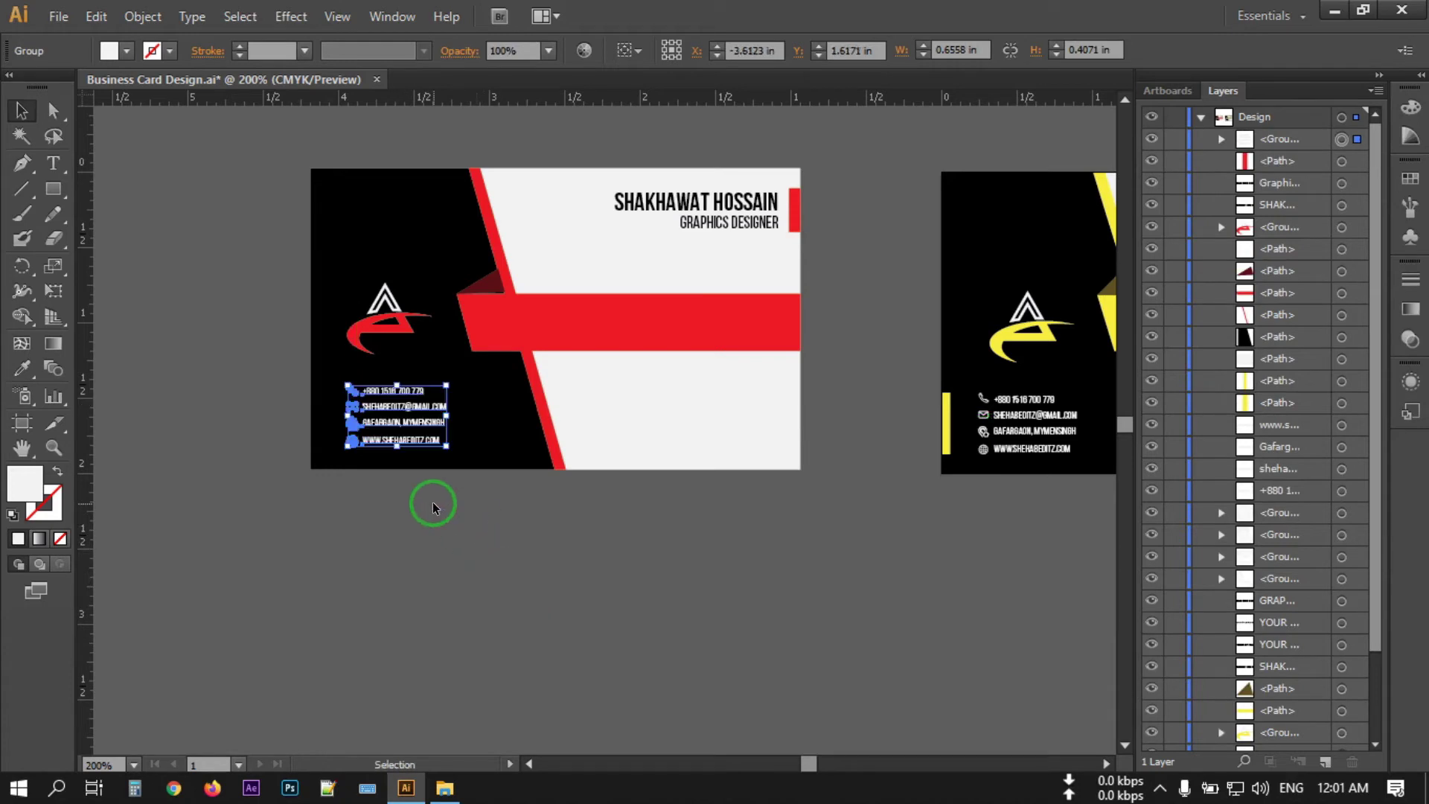
click(667, 584)
scroll(677, 611, down, 1)
scroll(677, 612, up, 1)
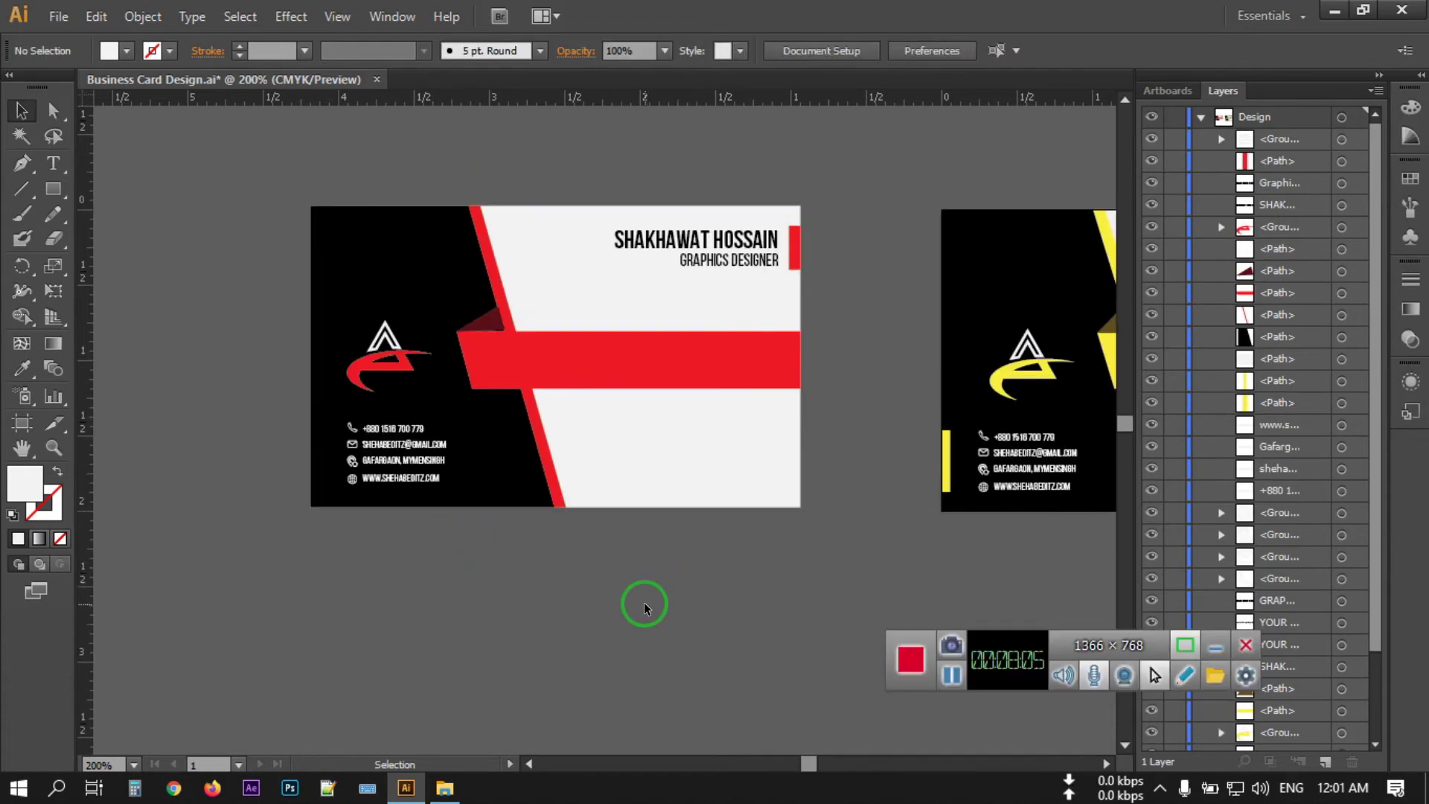
Draw a thin bar at the front card's left edge and eyedrop the band's red into it.
click(53, 189)
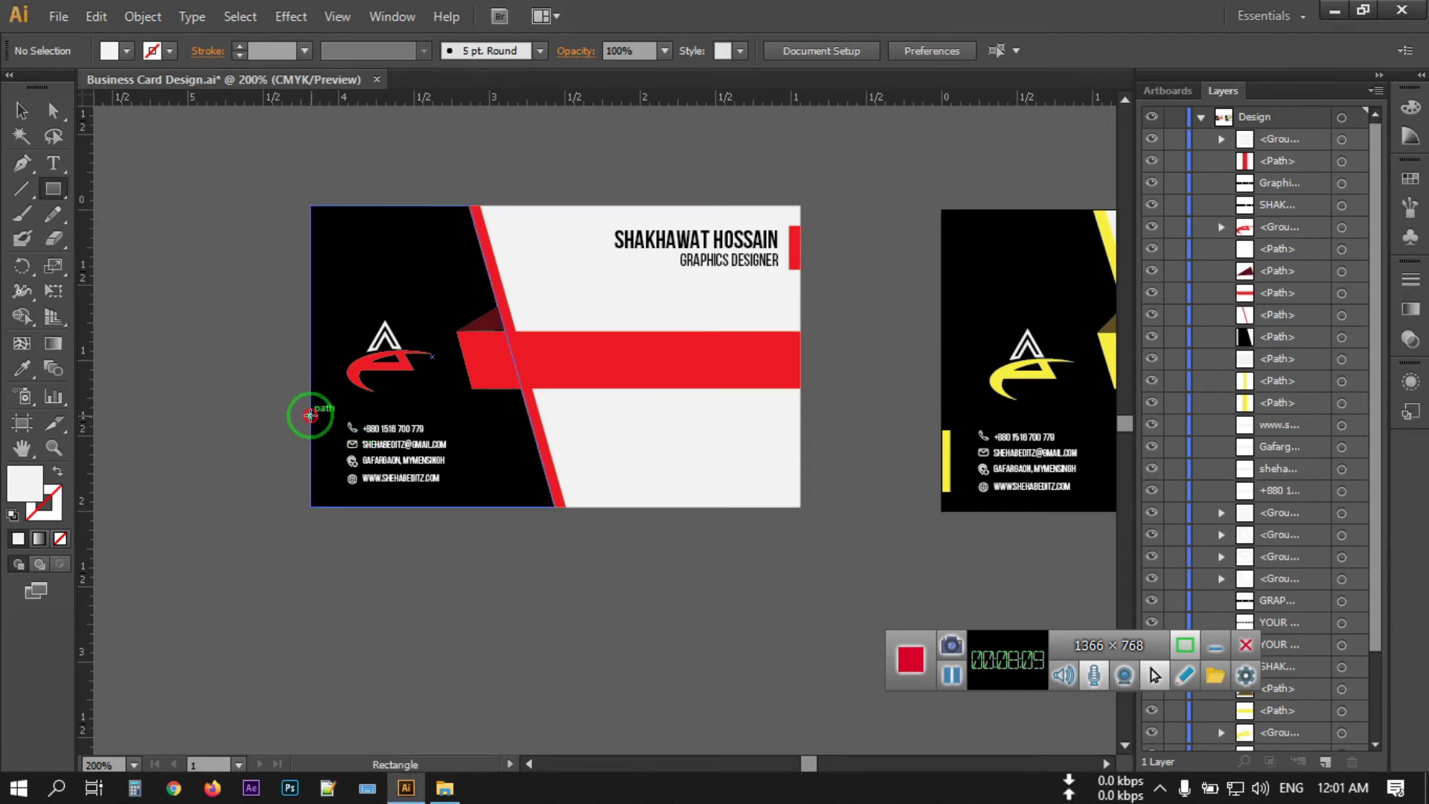
drag(310, 416, 325, 491)
click(21, 367)
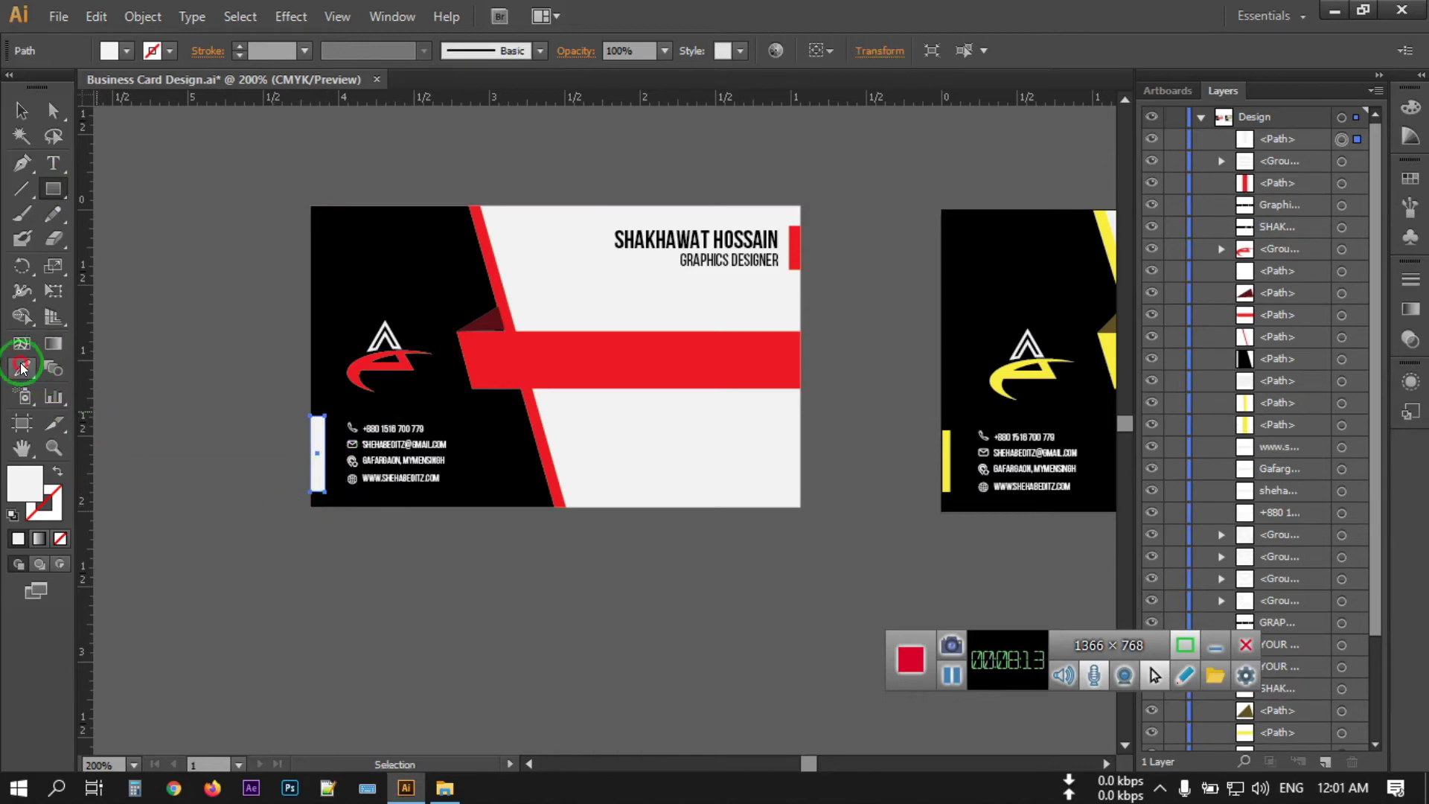
click(521, 339)
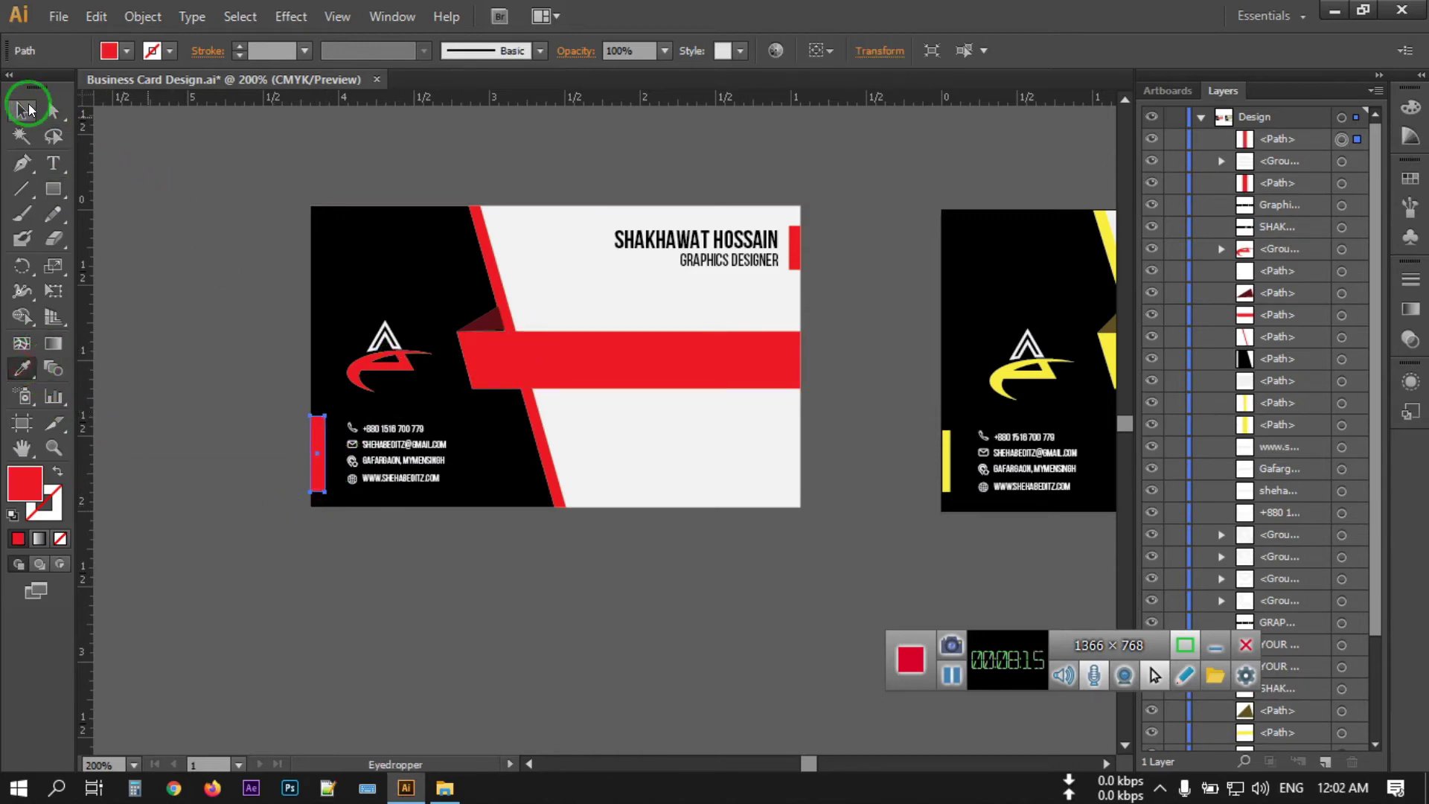
click(28, 110)
click(126, 176)
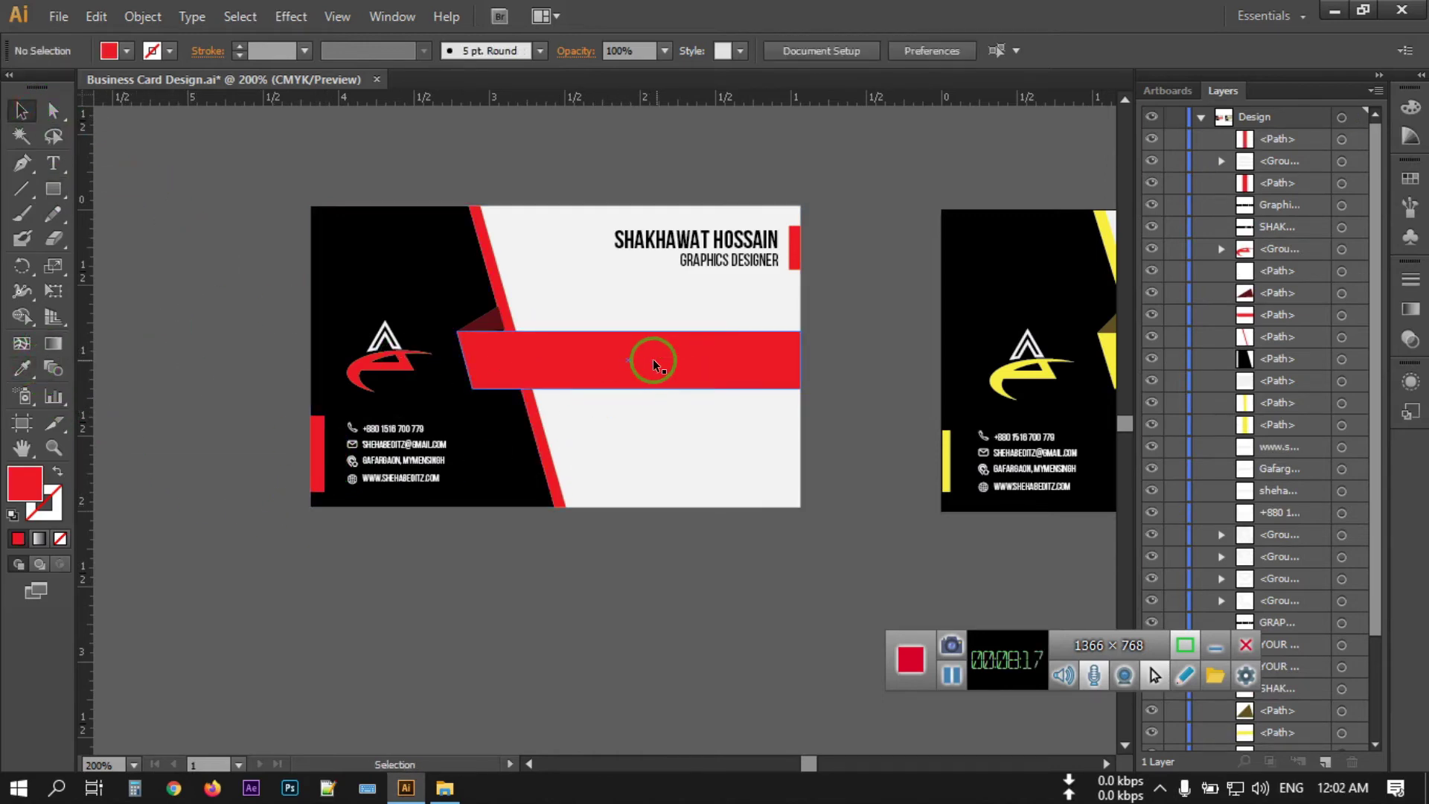
click(662, 239)
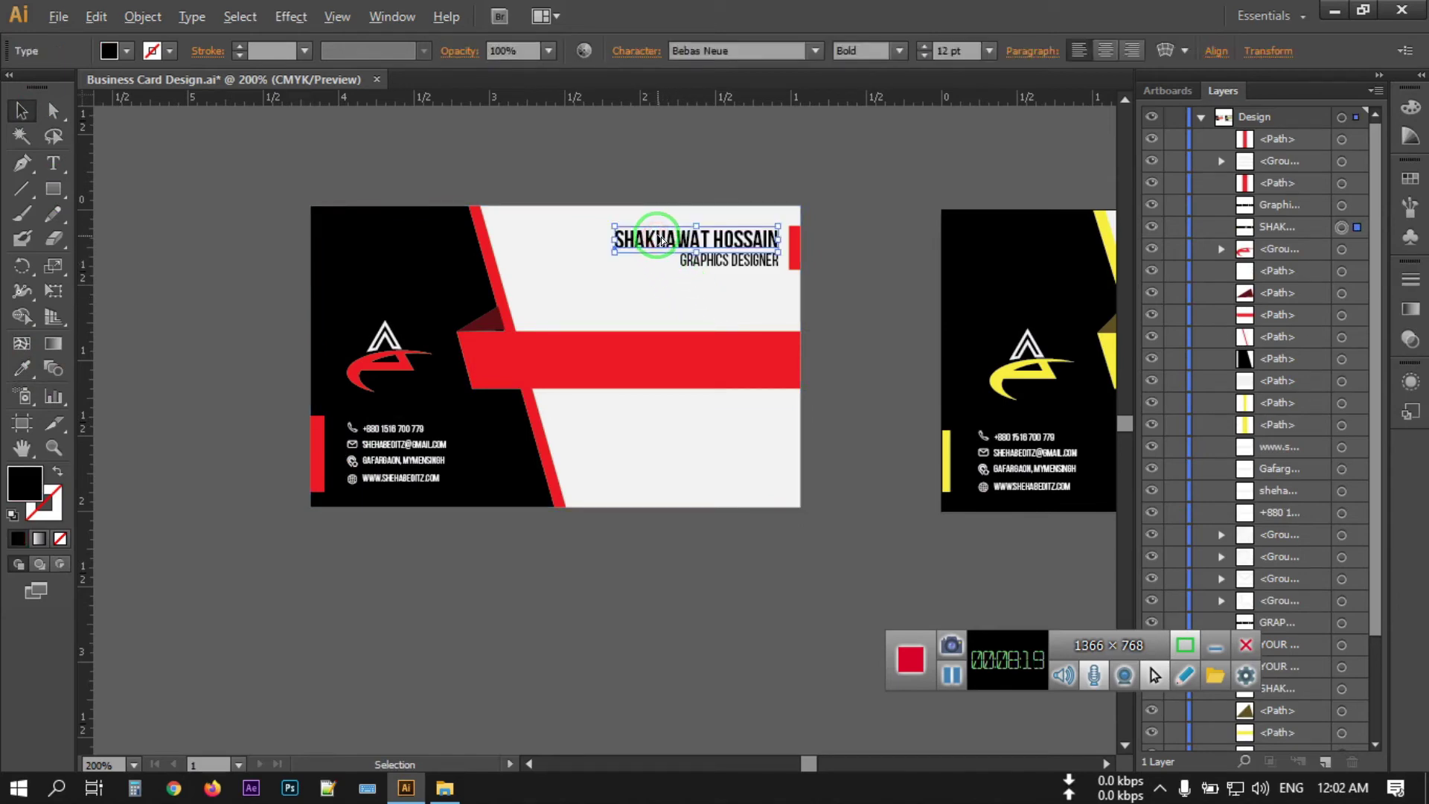
Copy the name text onto the red band and retype it as YOUR COMPANY NAME.
drag(662, 240, 613, 351)
click(47, 164)
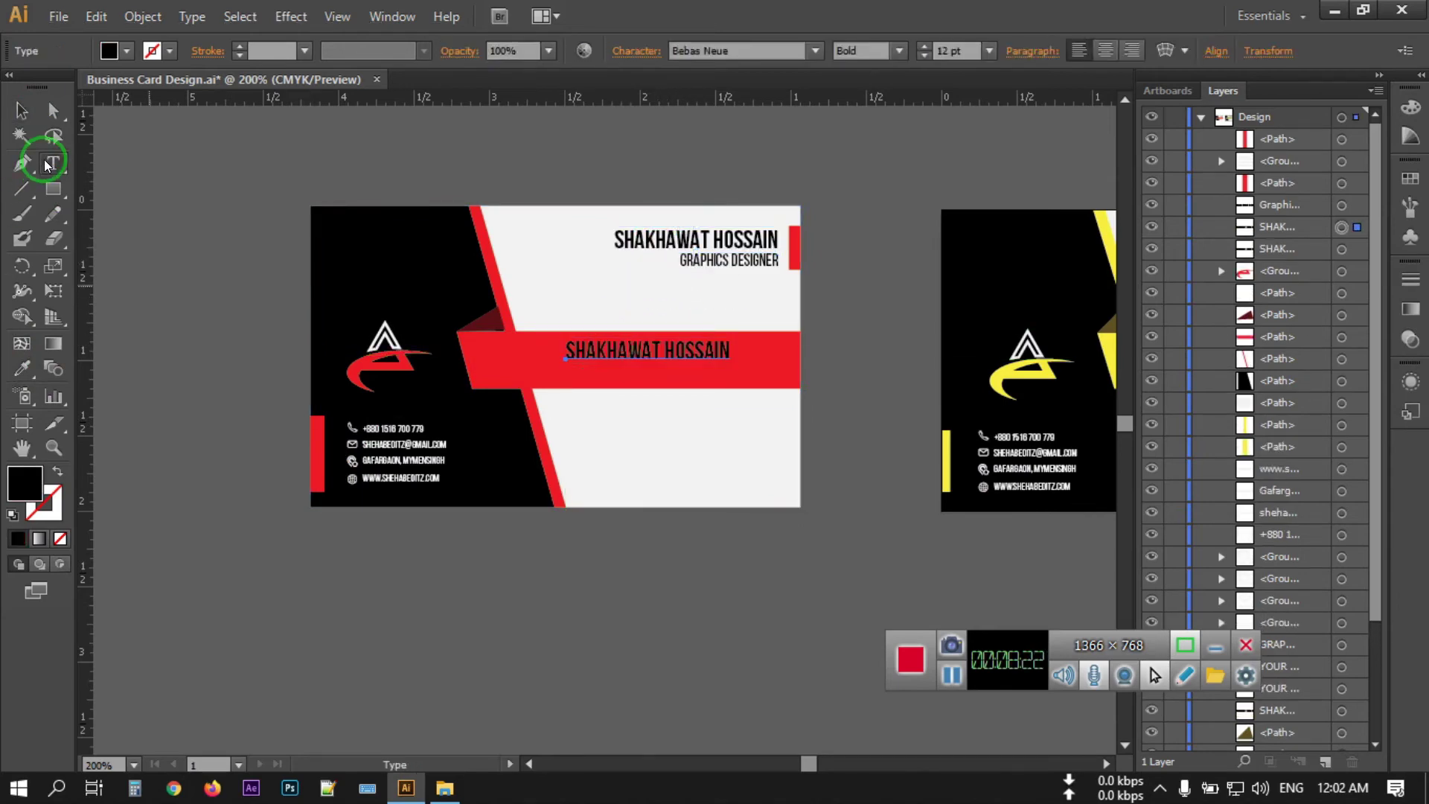
click(668, 364)
key(ctrl+a)
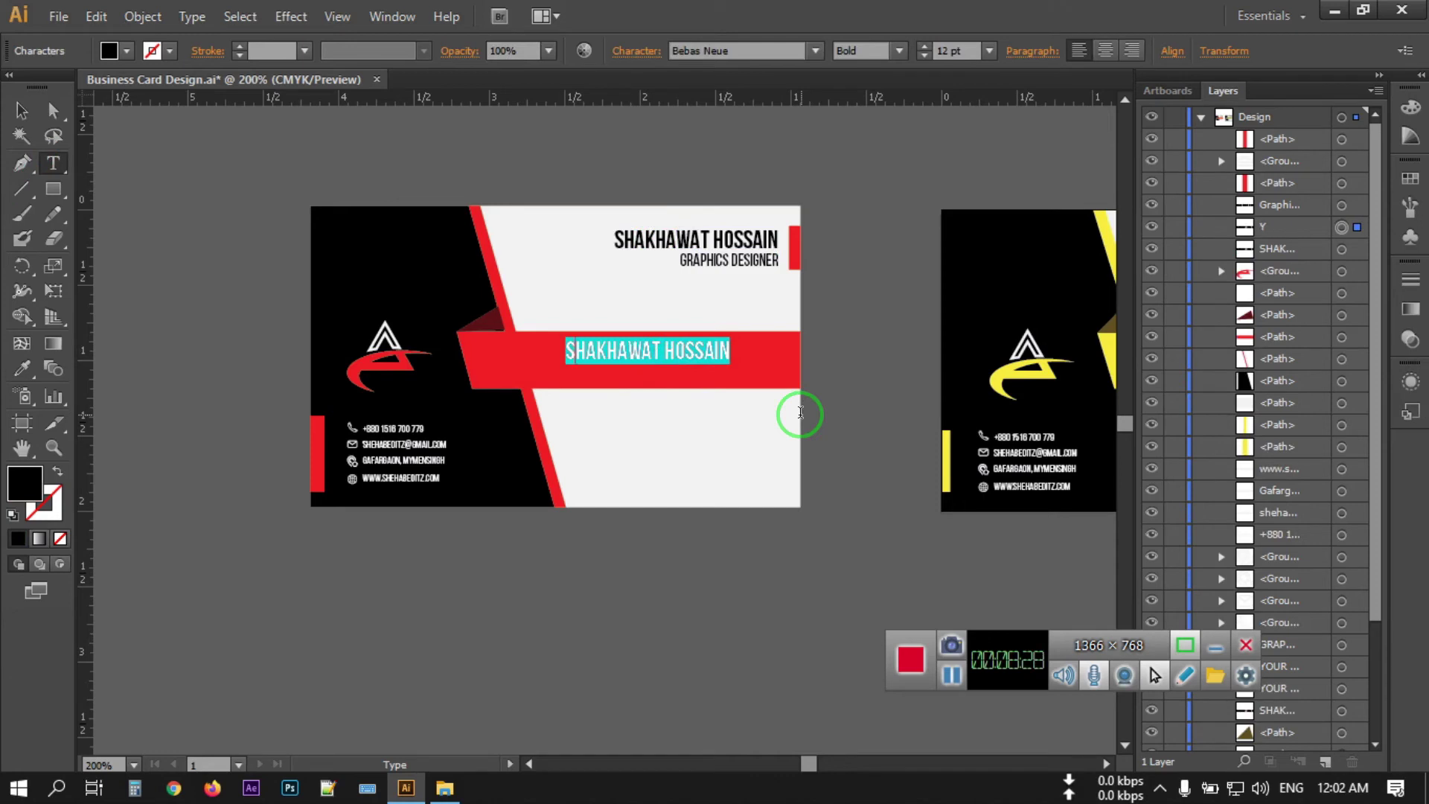
text(YOUR COMPANY NAME)
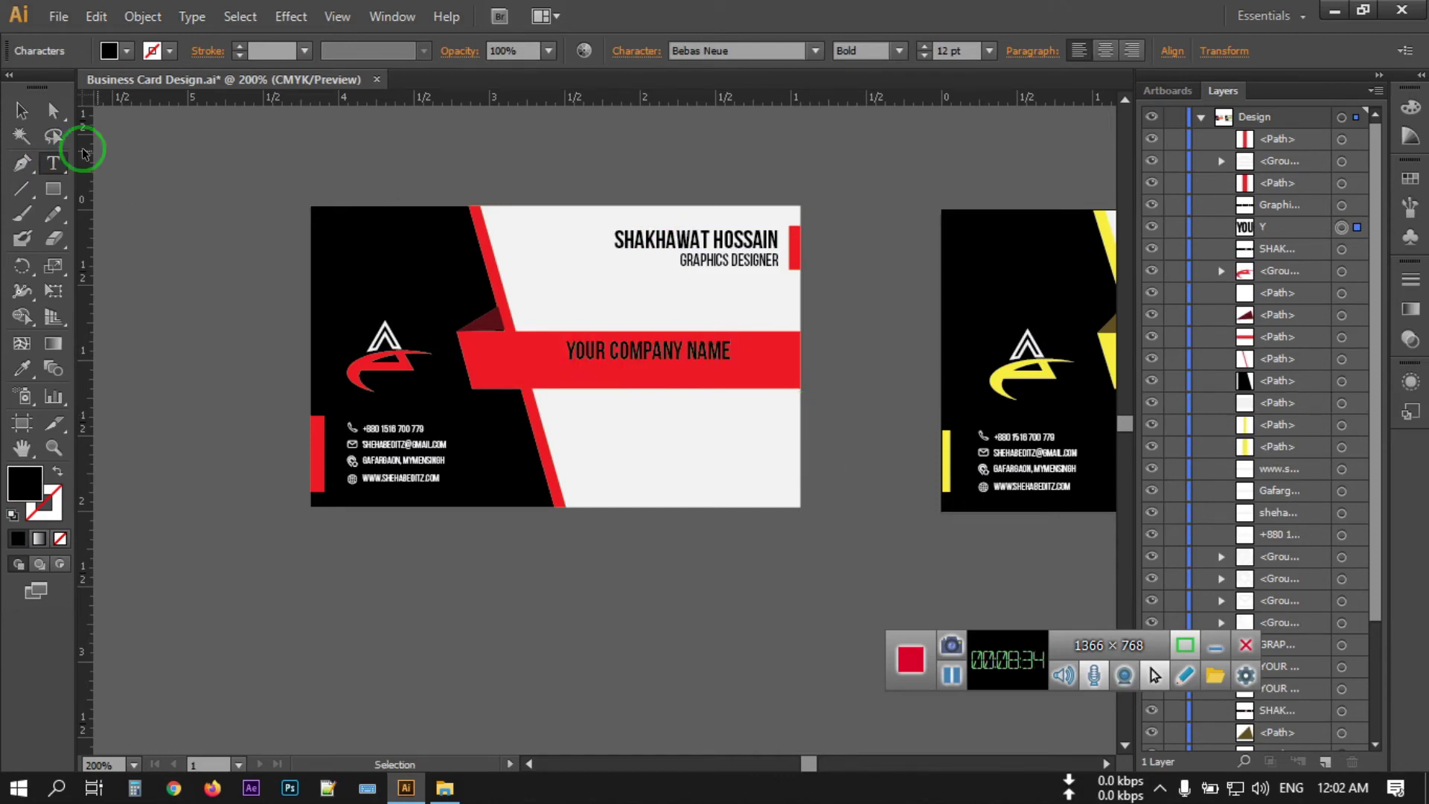
key(Escape)
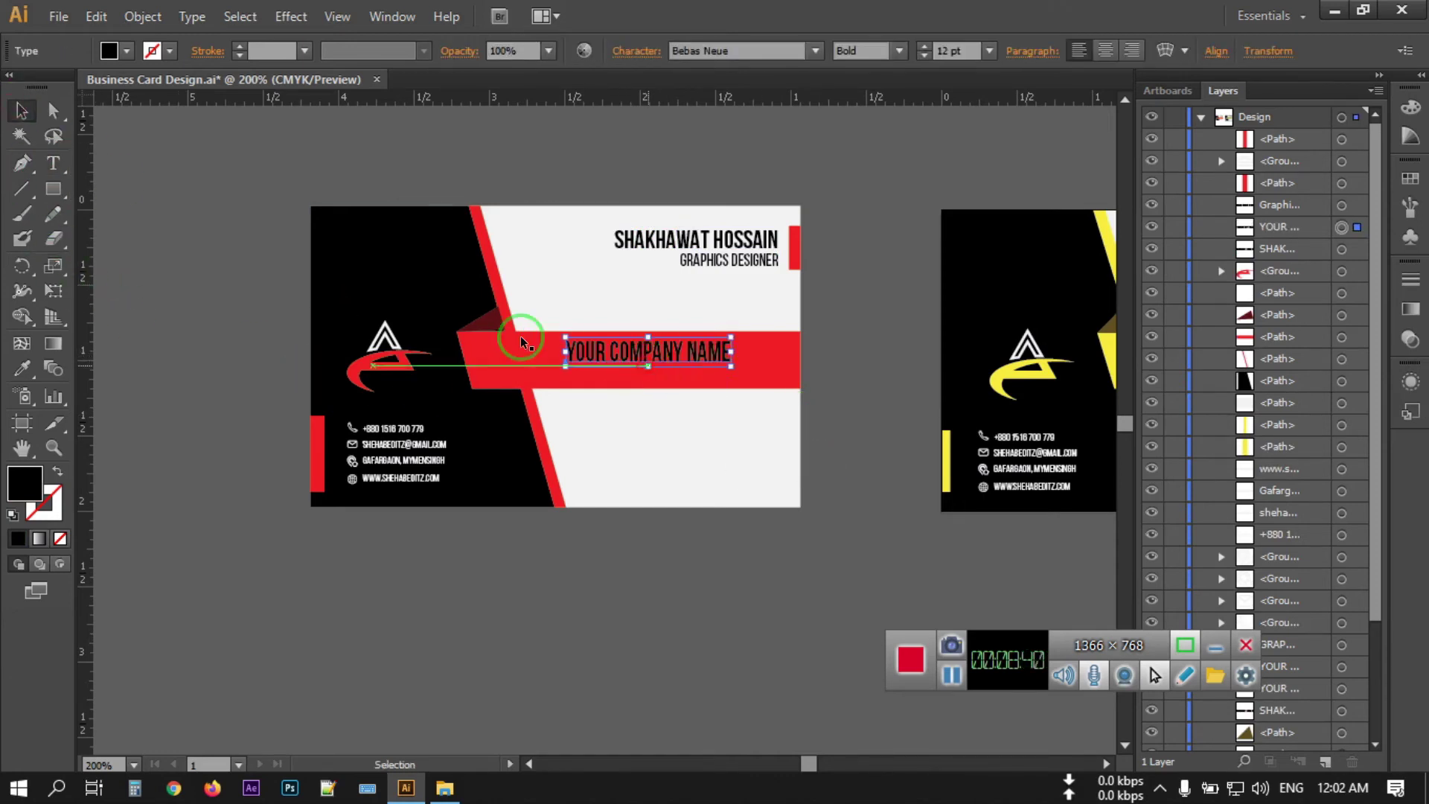
click(193, 245)
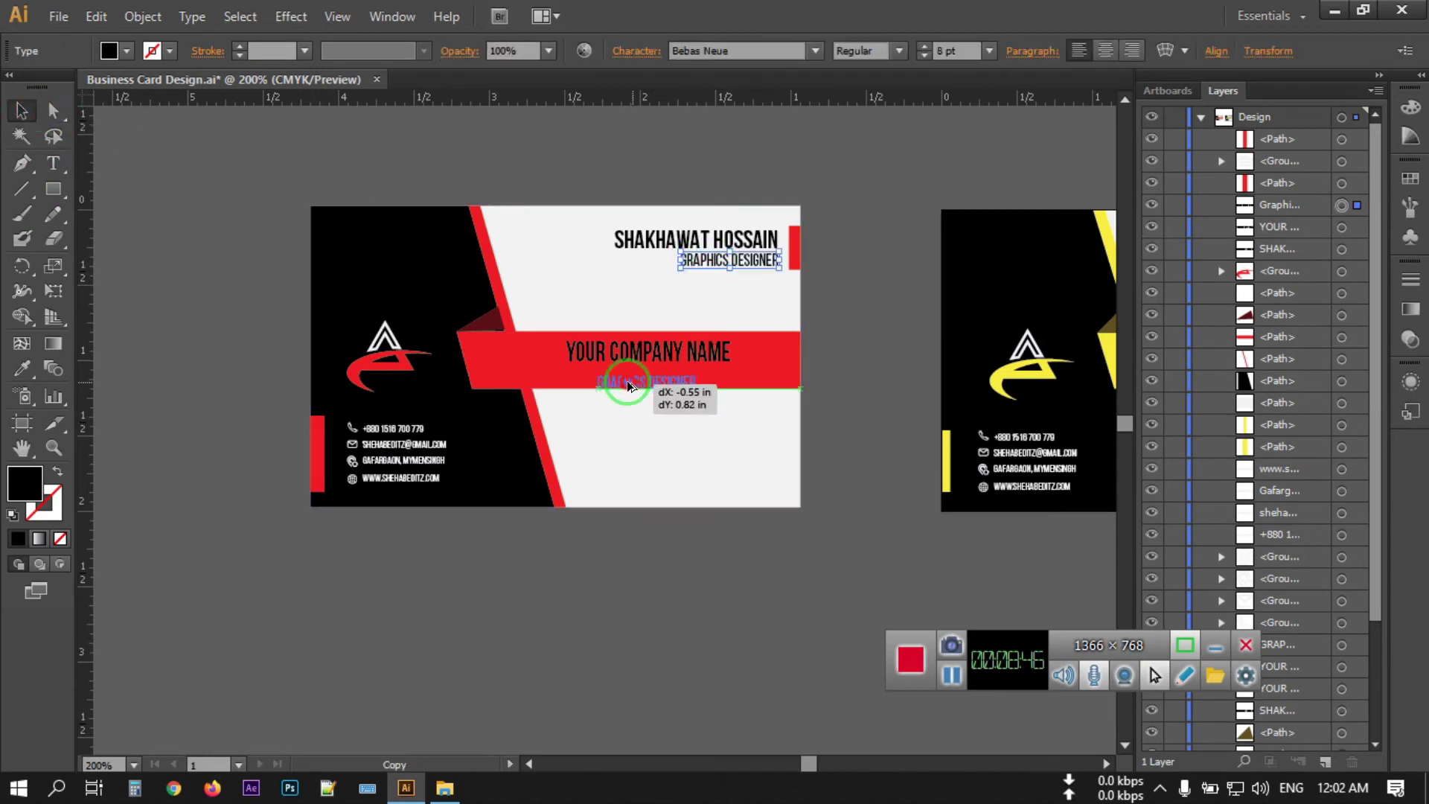
Duplicate GRAPHICS DESIGNER beneath it and retype it as YOUR TEGLINE GOES HERE.
mouse_move(699, 267)
mouse_down()
mouse_move(608, 377)
mouse_move(691, 410)
mouse_up()
double_click(613, 370)
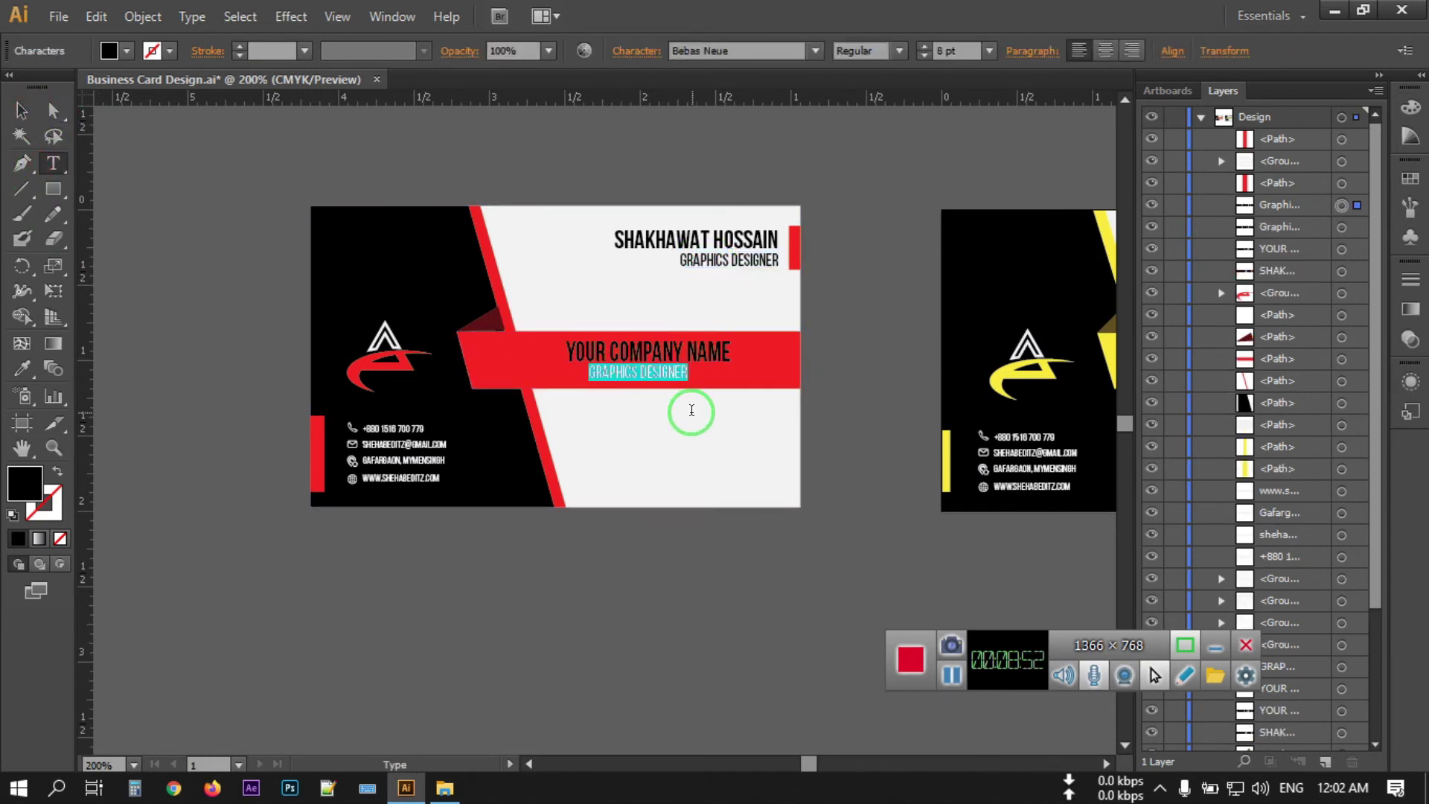
text(YOUR TEGLINE GOES HERE)
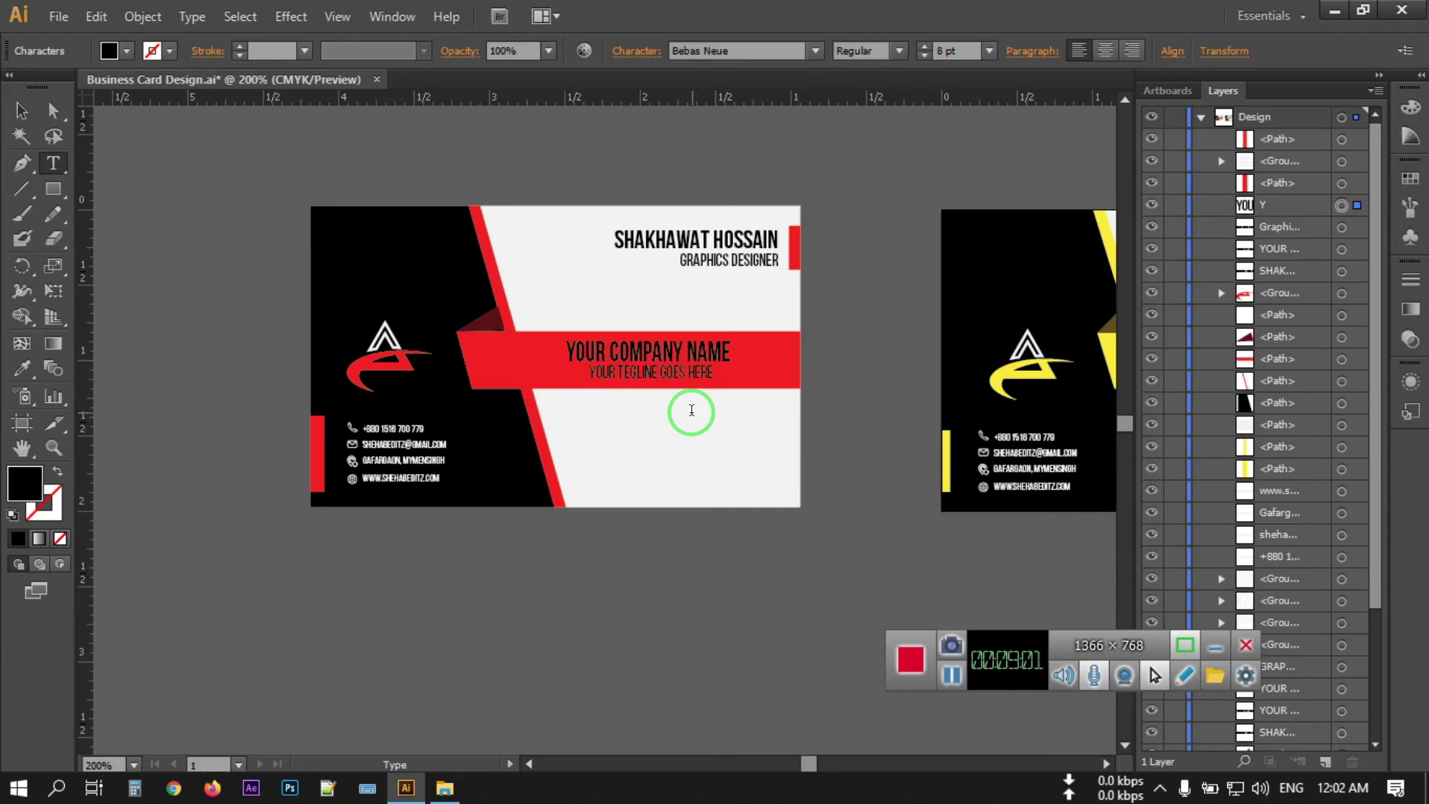
key(ctrl+a)
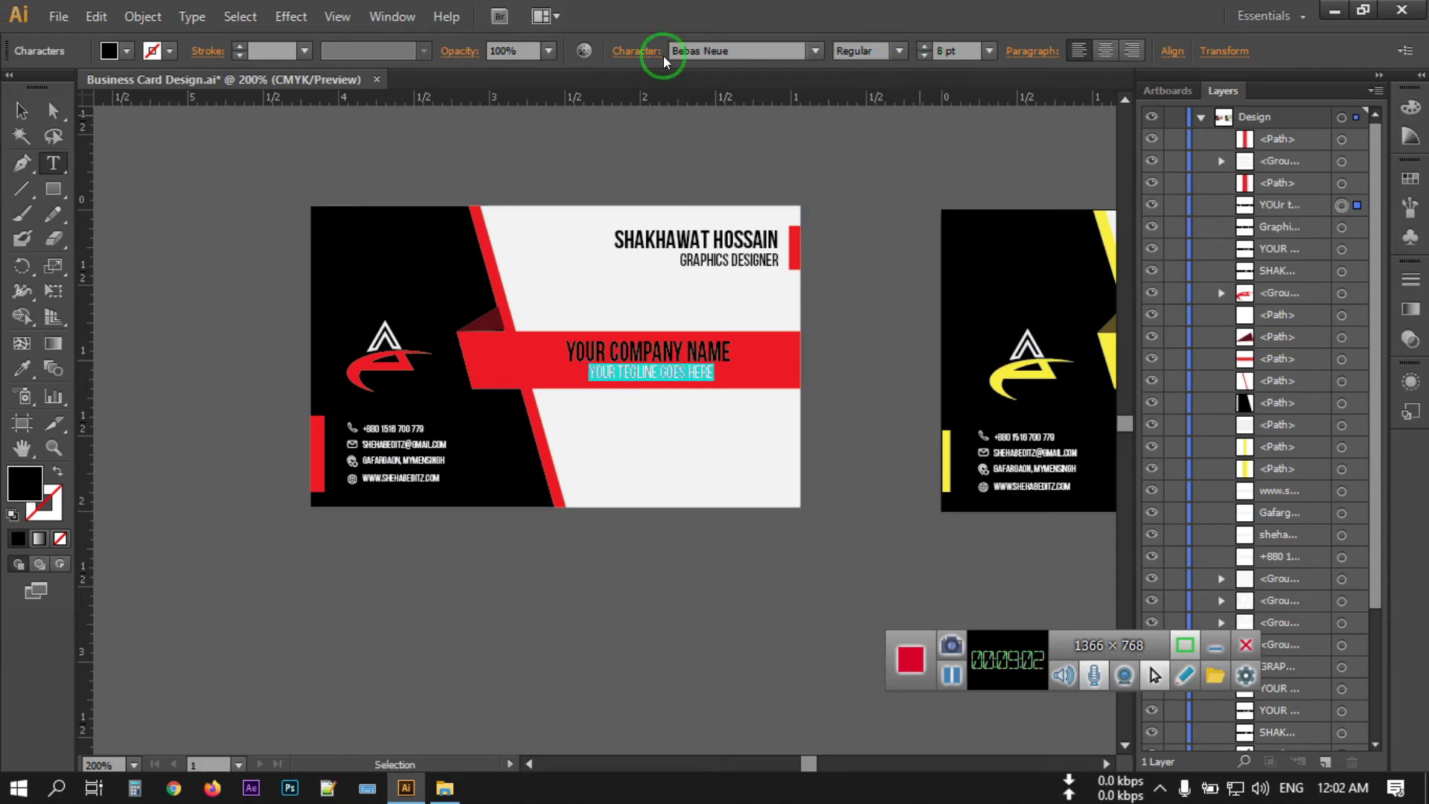
Set the tagline's tracking to 200 in the Character panel.
click(622, 52)
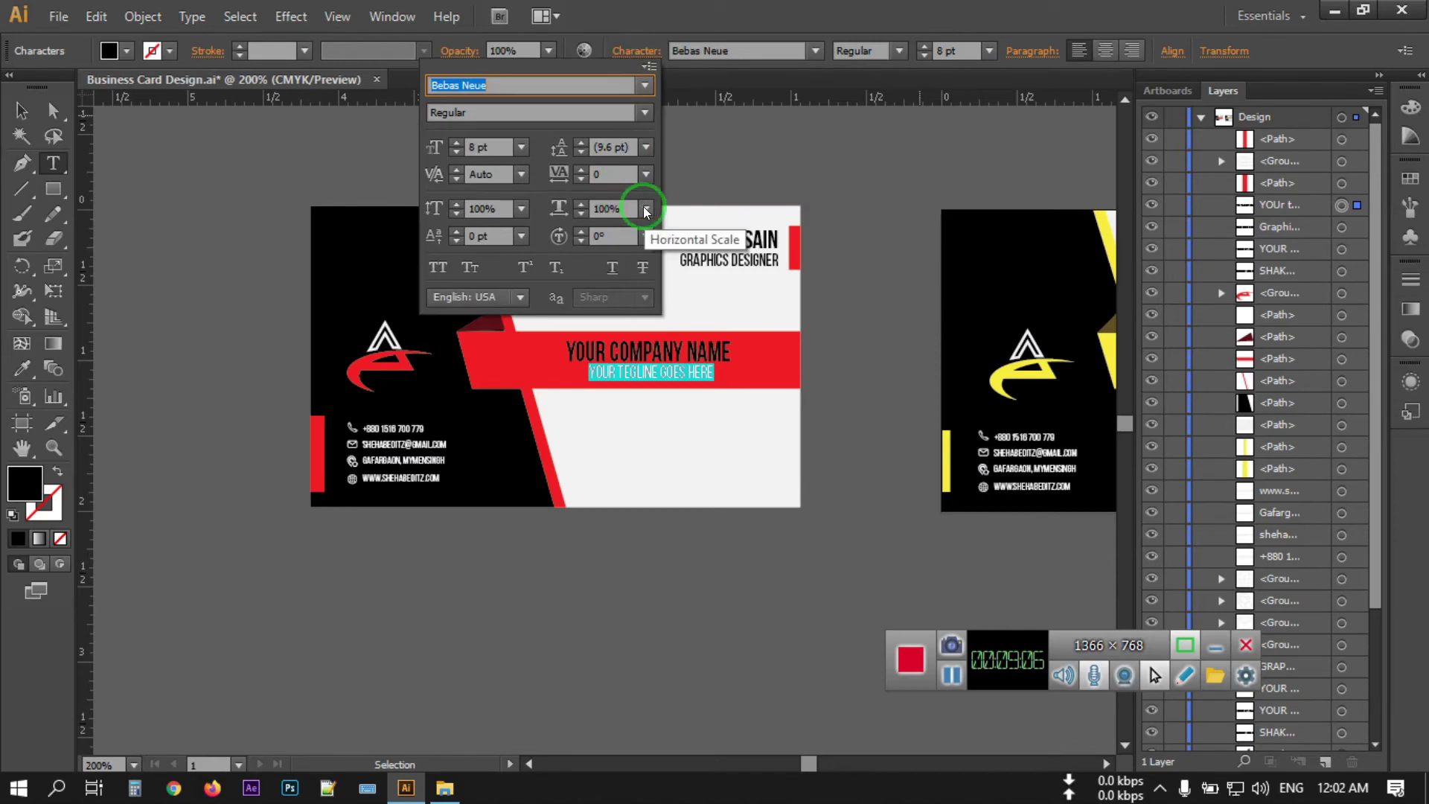
click(646, 175)
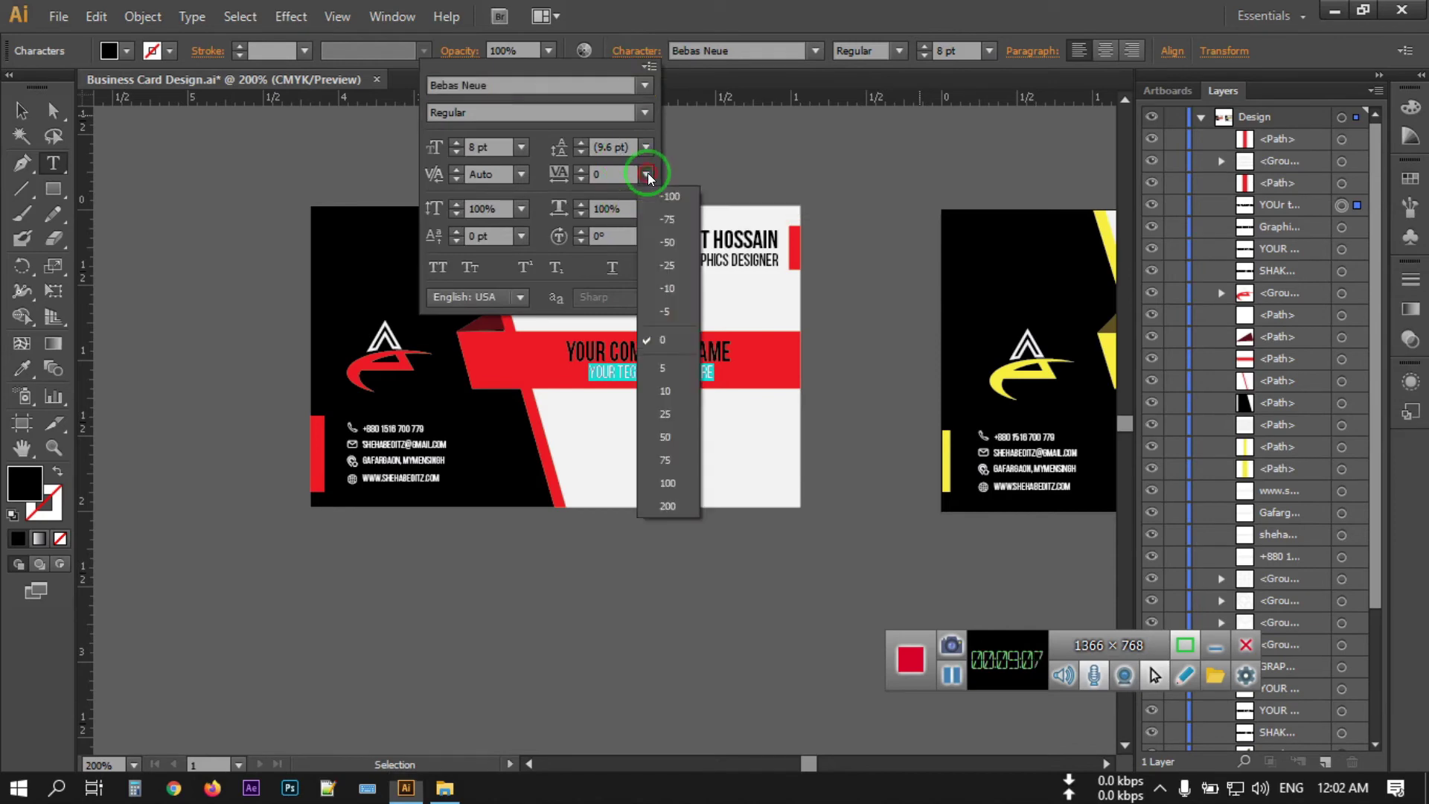
click(669, 507)
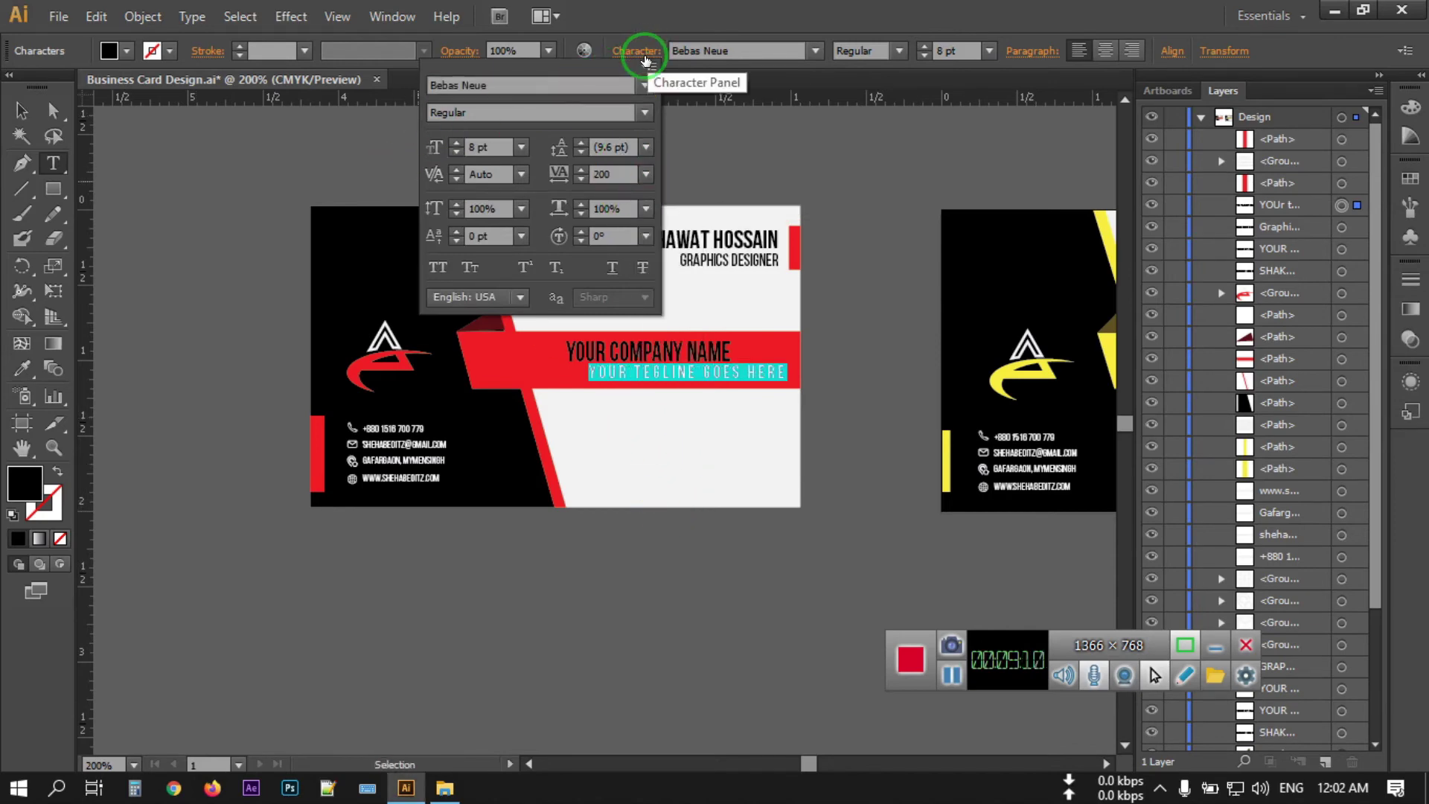
click(584, 50)
Shift the tagline left so it sits centred under the company name.
click(21, 110)
click(620, 378)
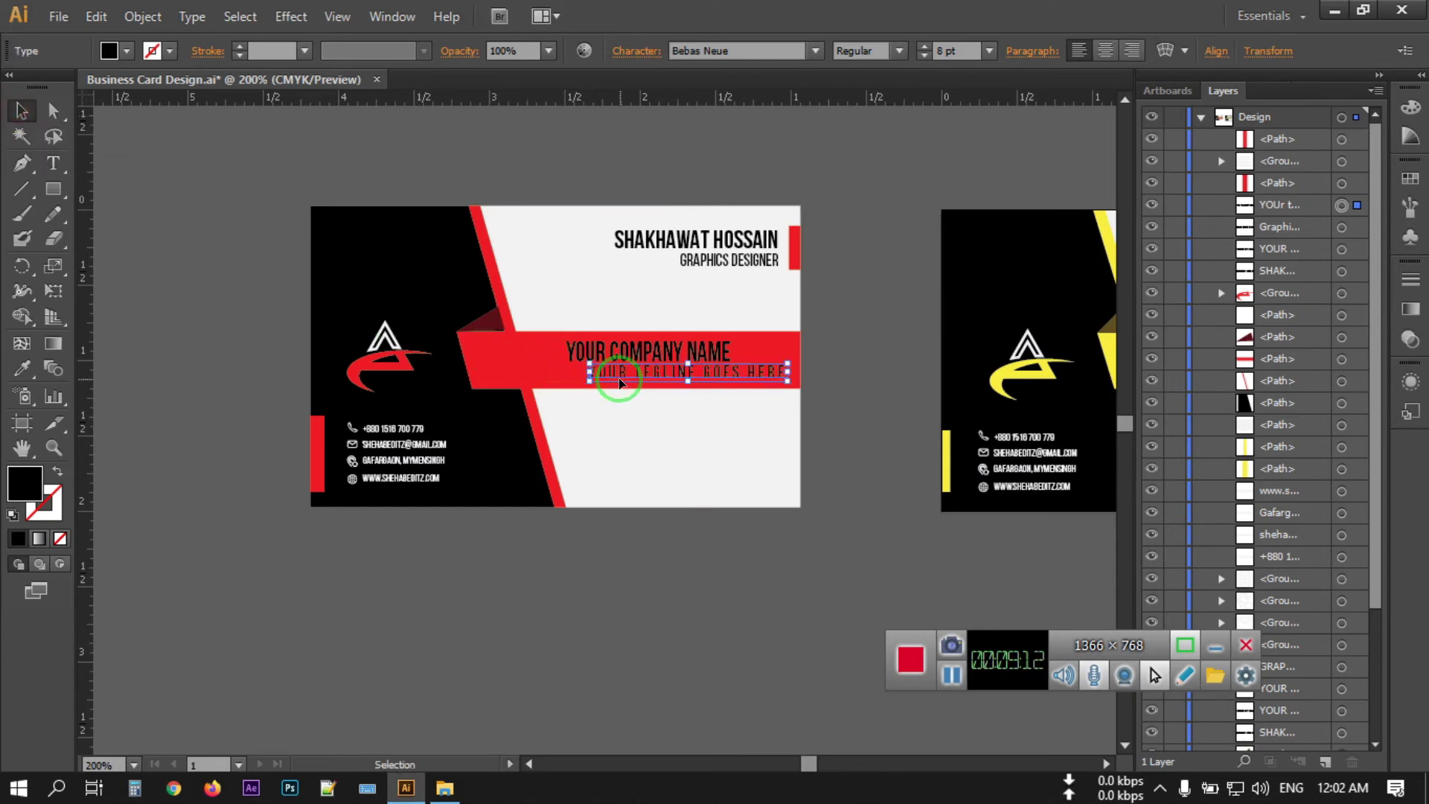
drag(618, 378, 566, 382)
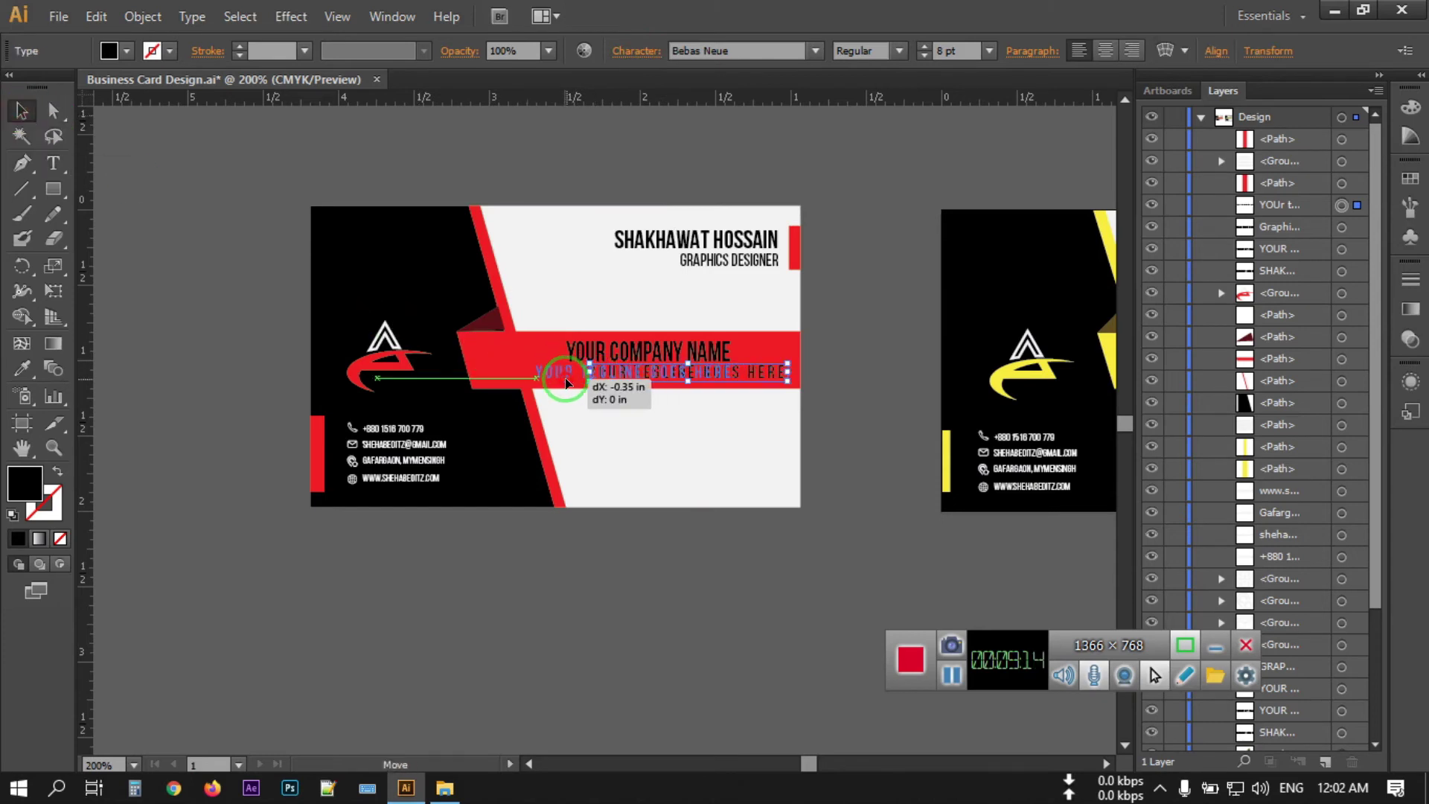
click(596, 574)
scroll(558, 577, down, 2)
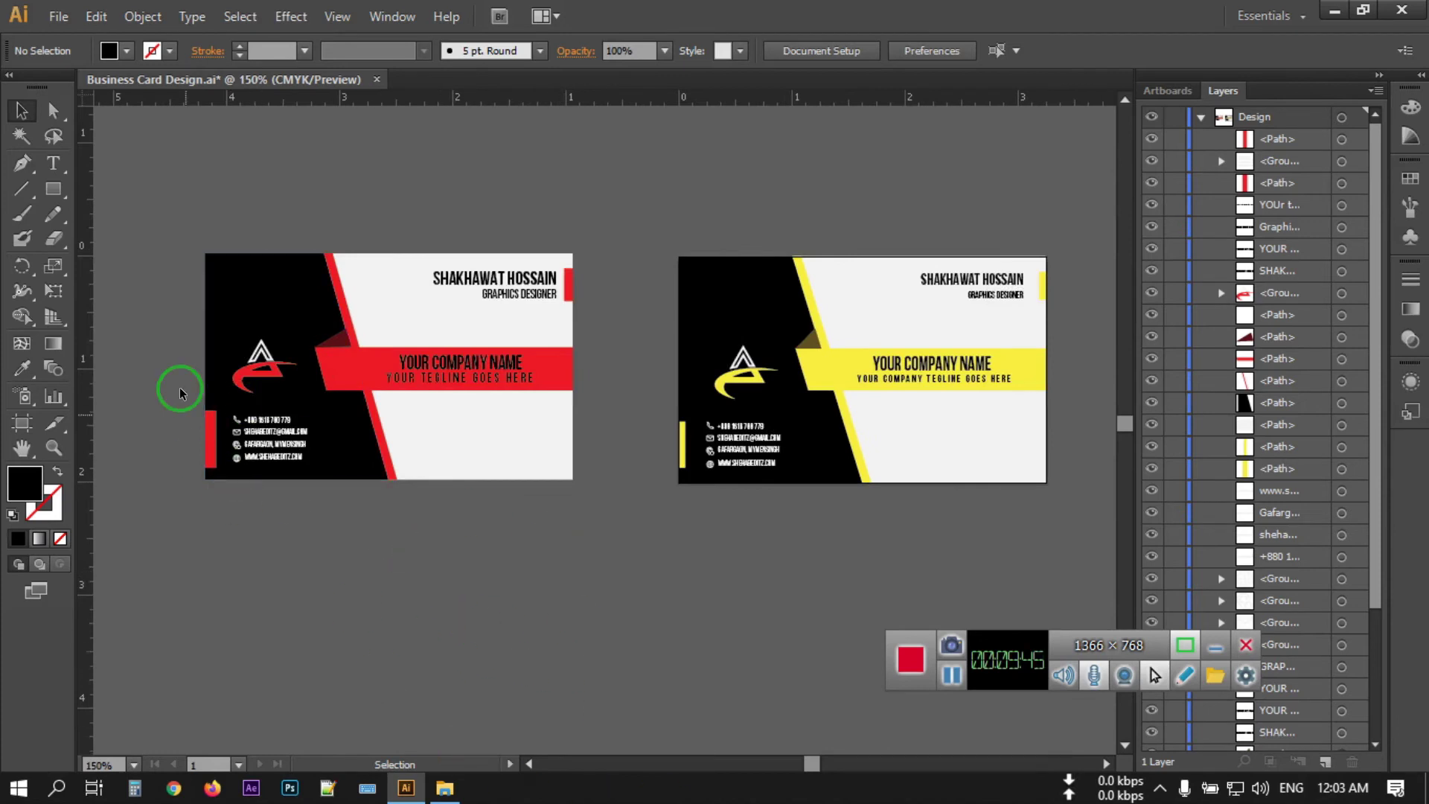
Marquee-select every object on the red card and group them with Ctrl+G.
drag(176, 192, 543, 601)
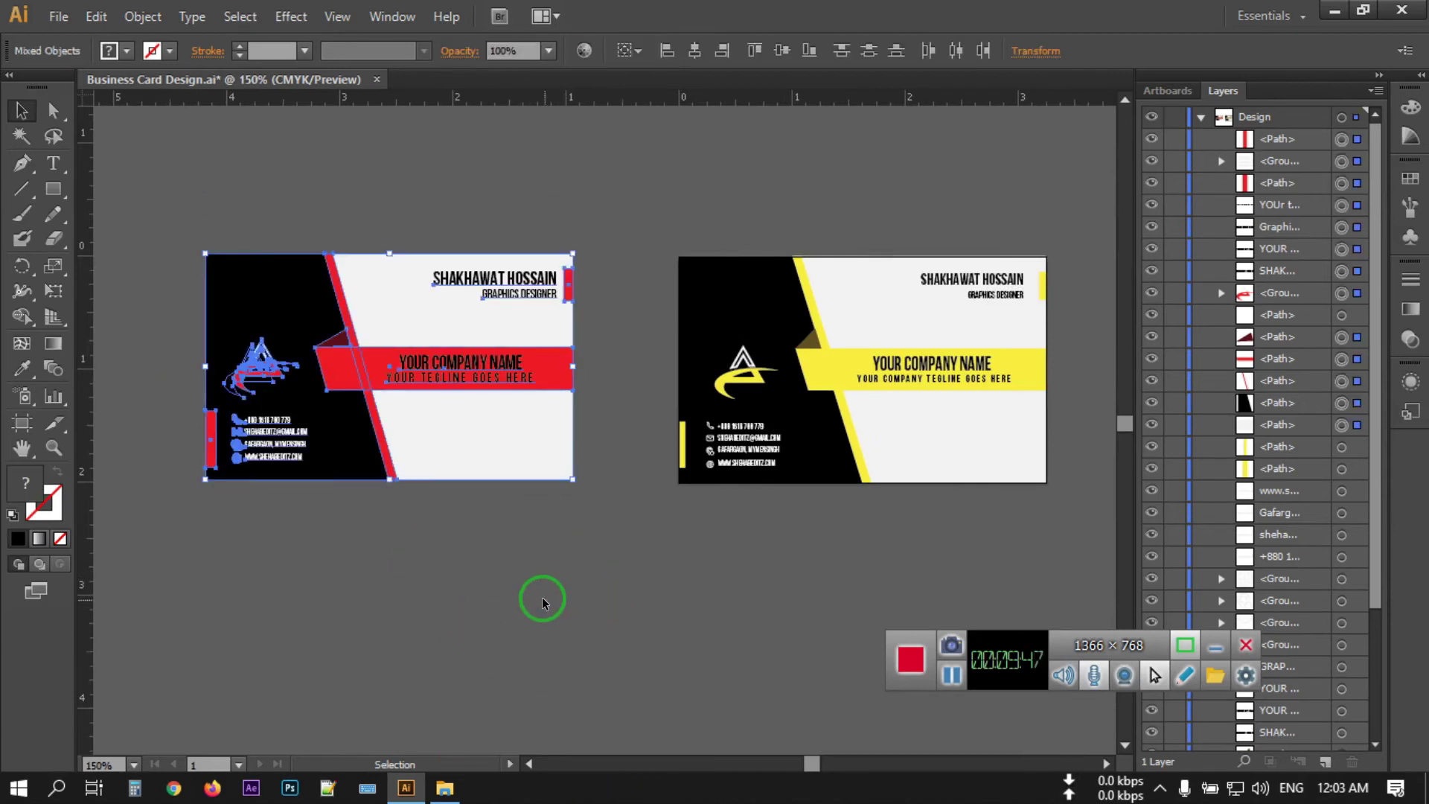
key(ctrl+g)
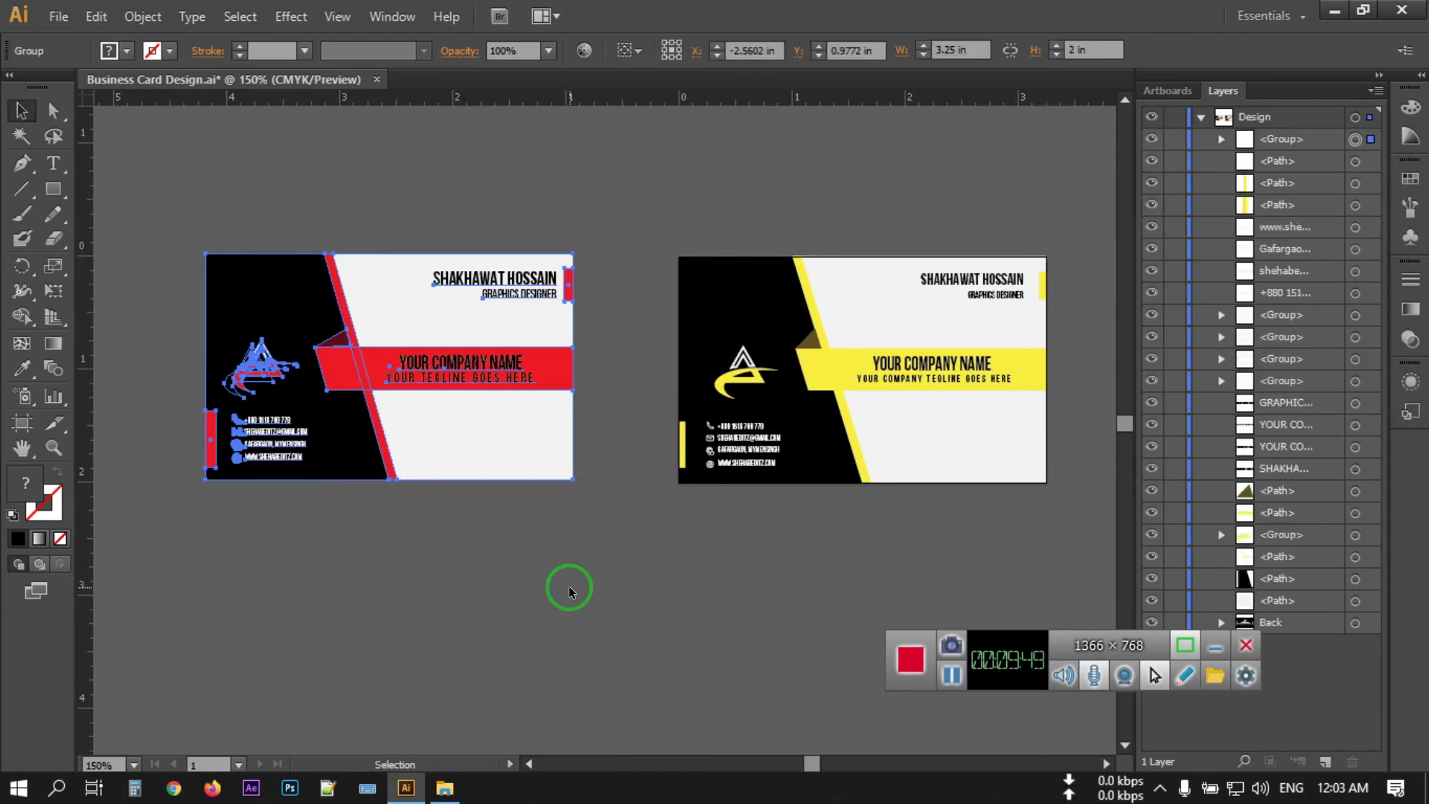
click(465, 451)
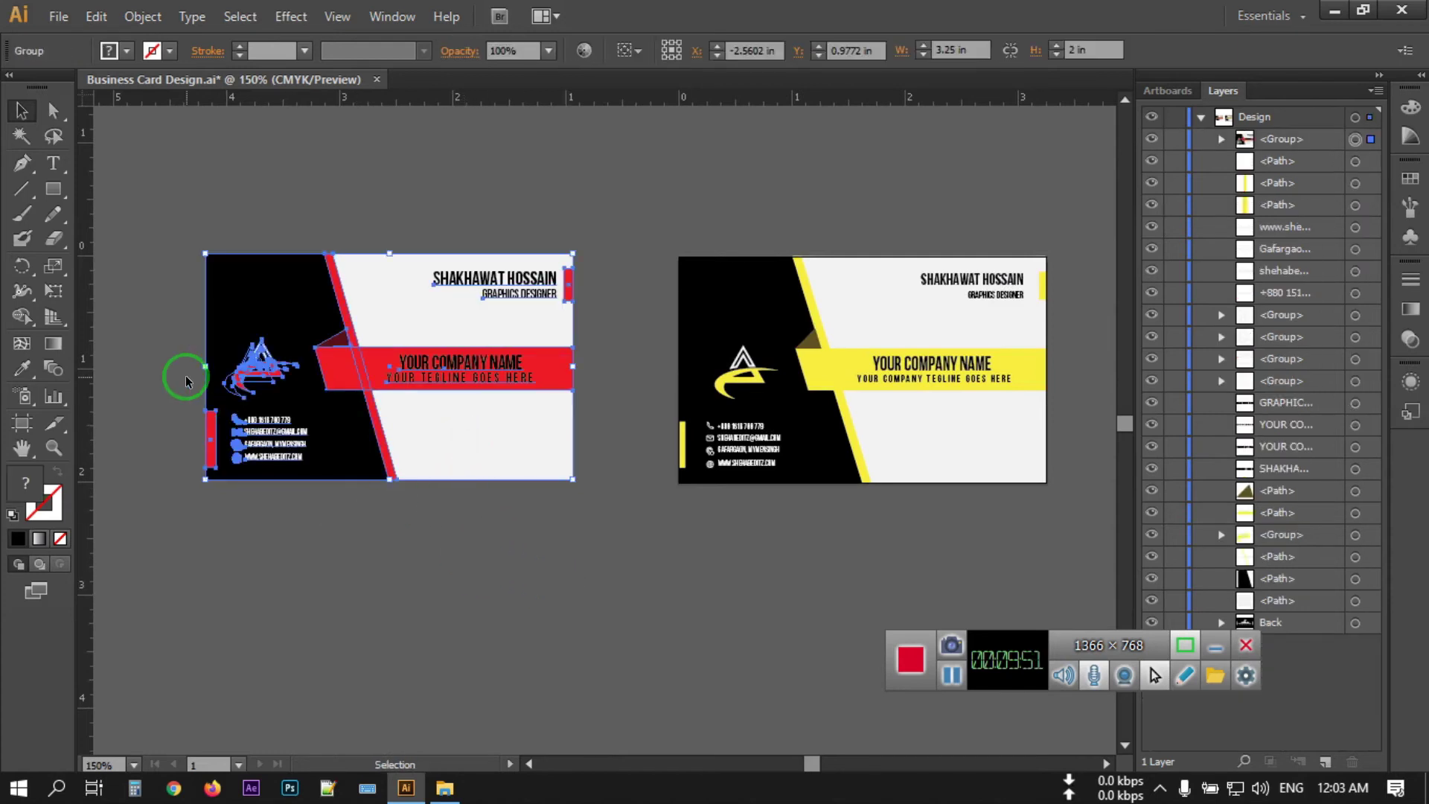
click(263, 544)
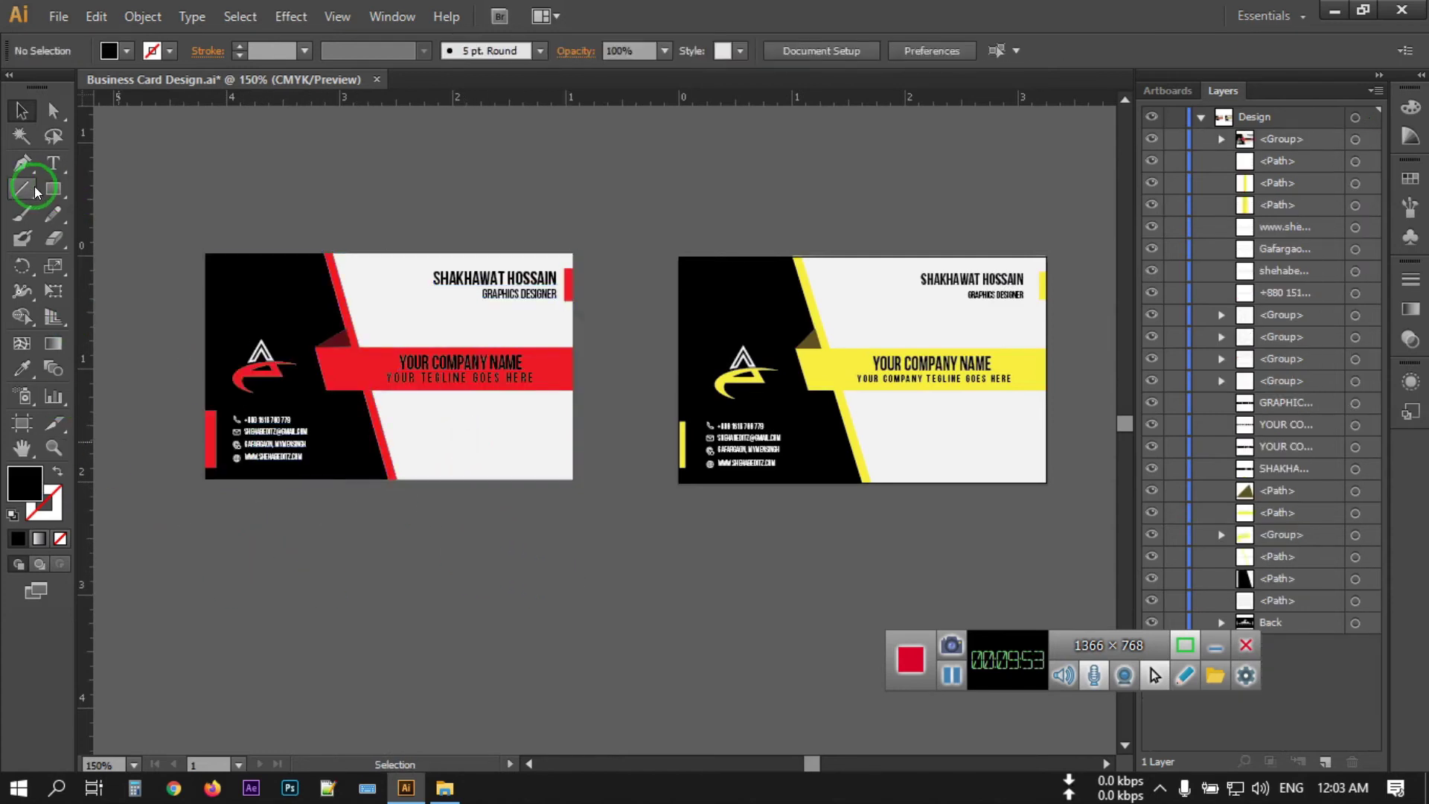
Create a black rectangle of width 3.25 in and height 2 in below the cards.
click(53, 188)
click(386, 591)
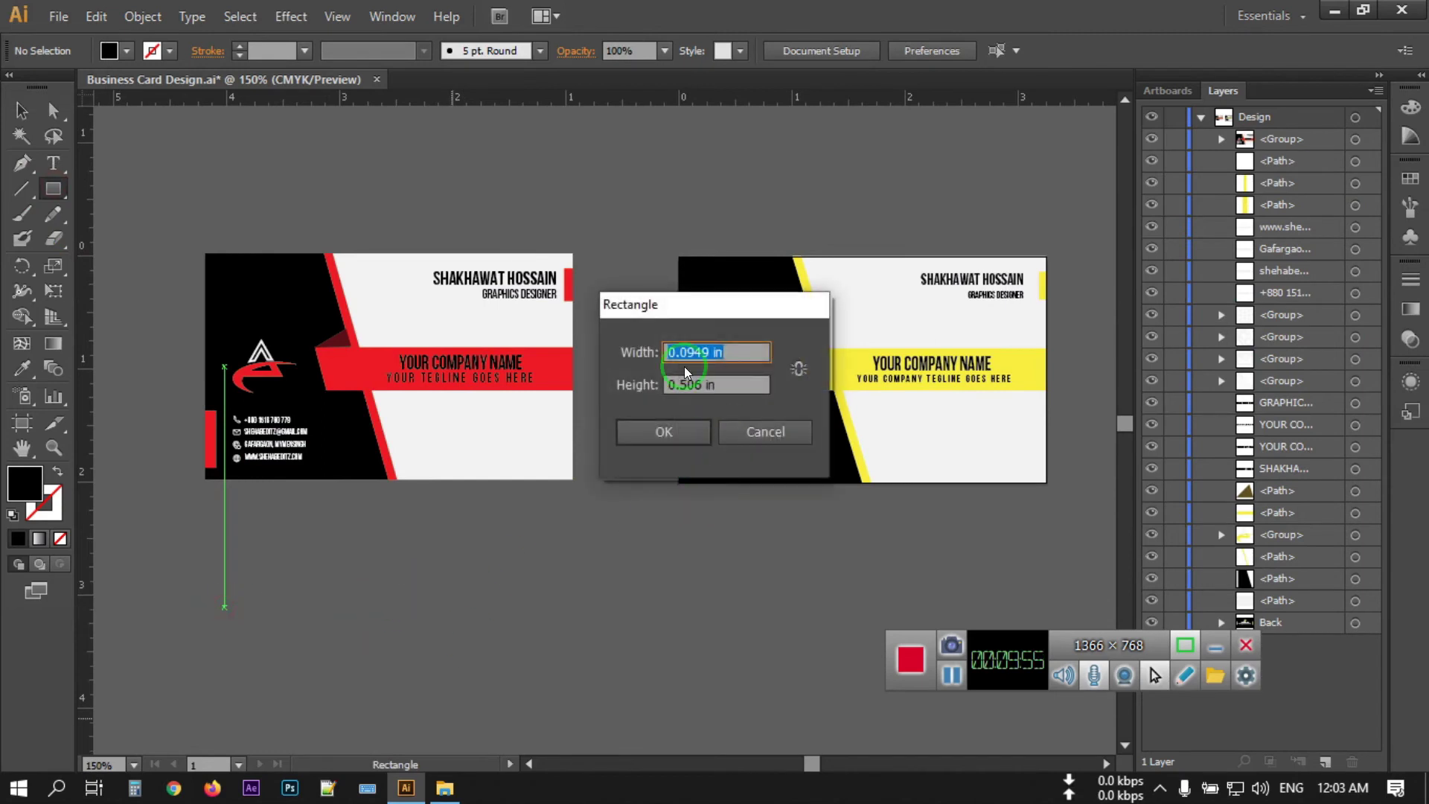
text(3.25)
click(704, 384)
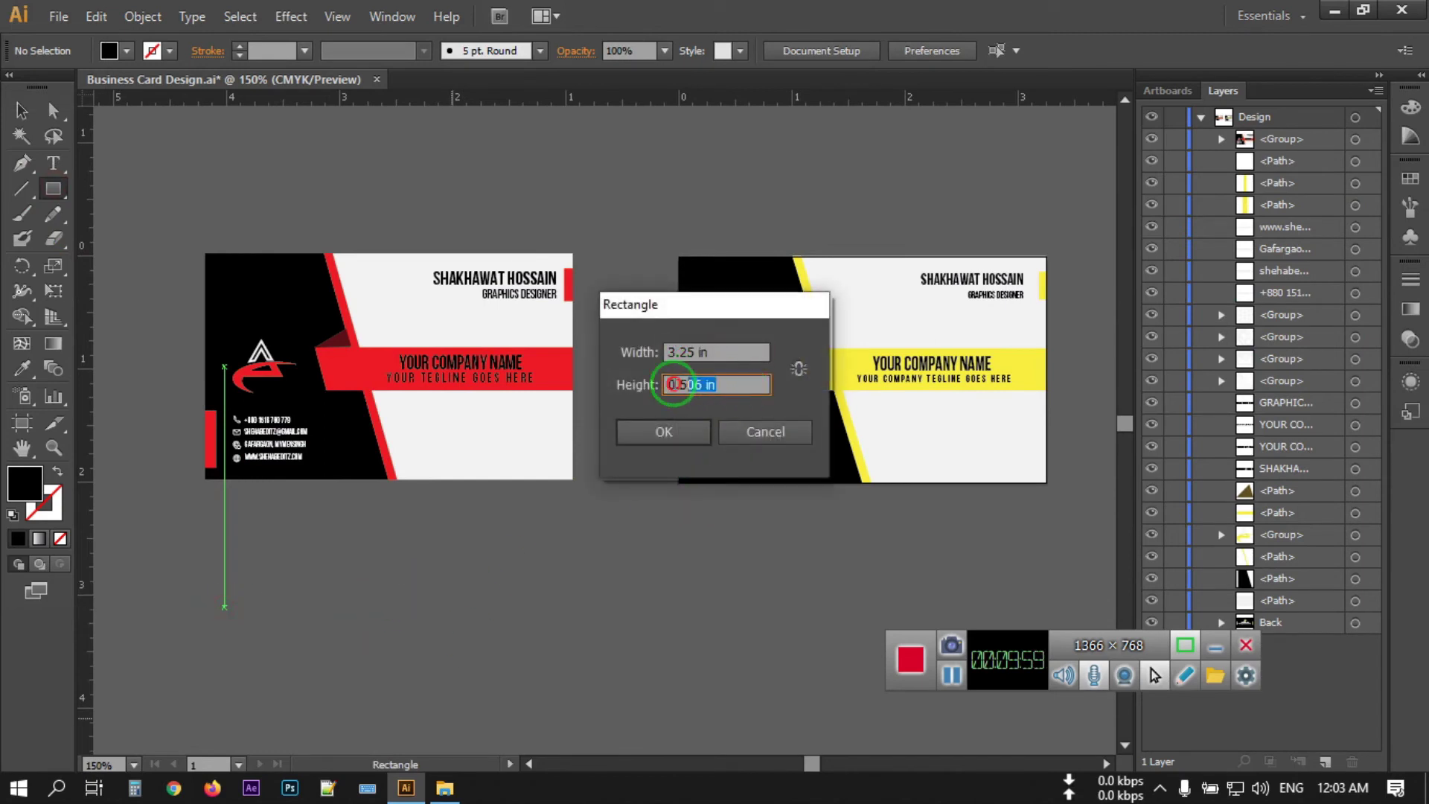
click(676, 419)
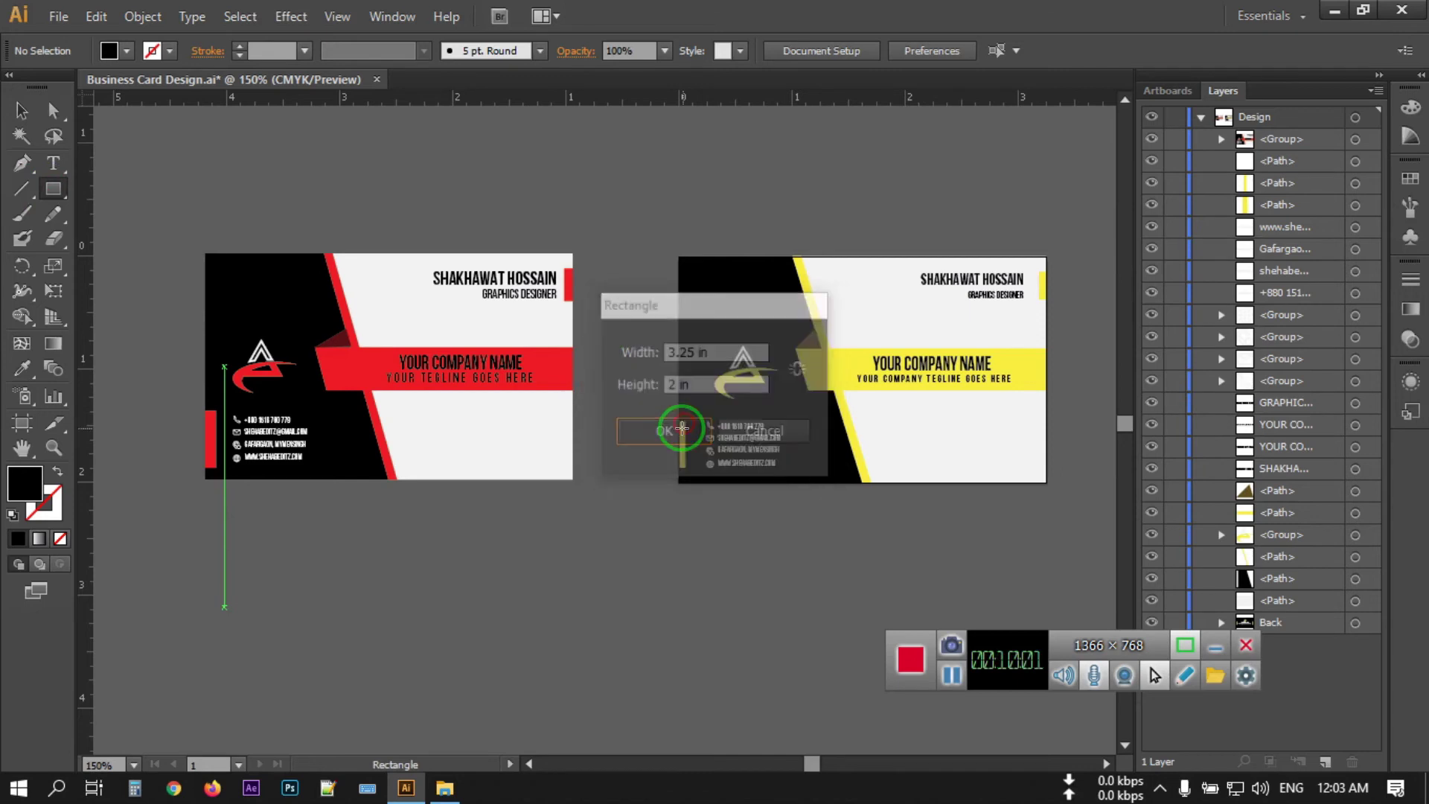
click(17, 110)
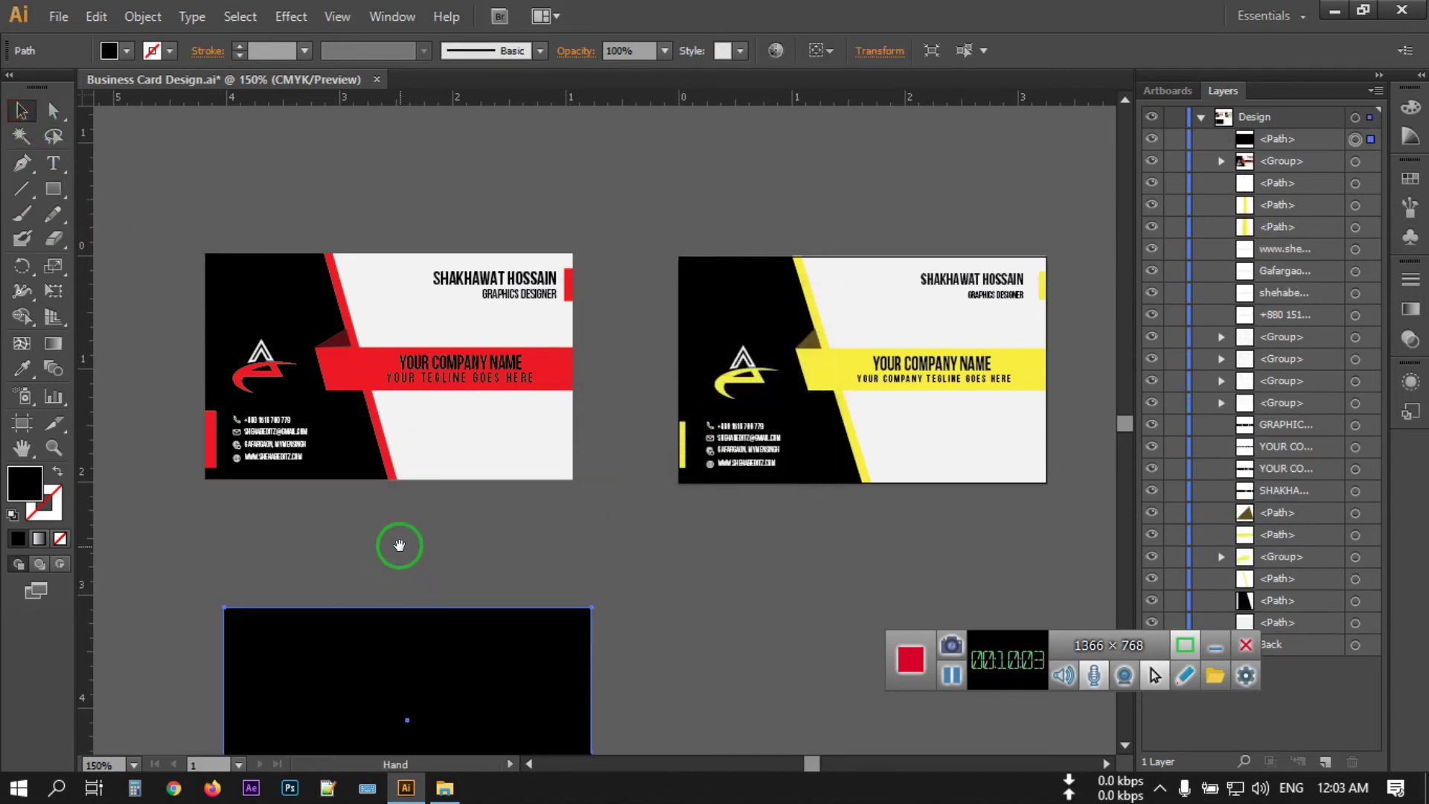
Bring the black rectangle into view and ungroup the red card's objects.
drag(396, 545, 456, 265)
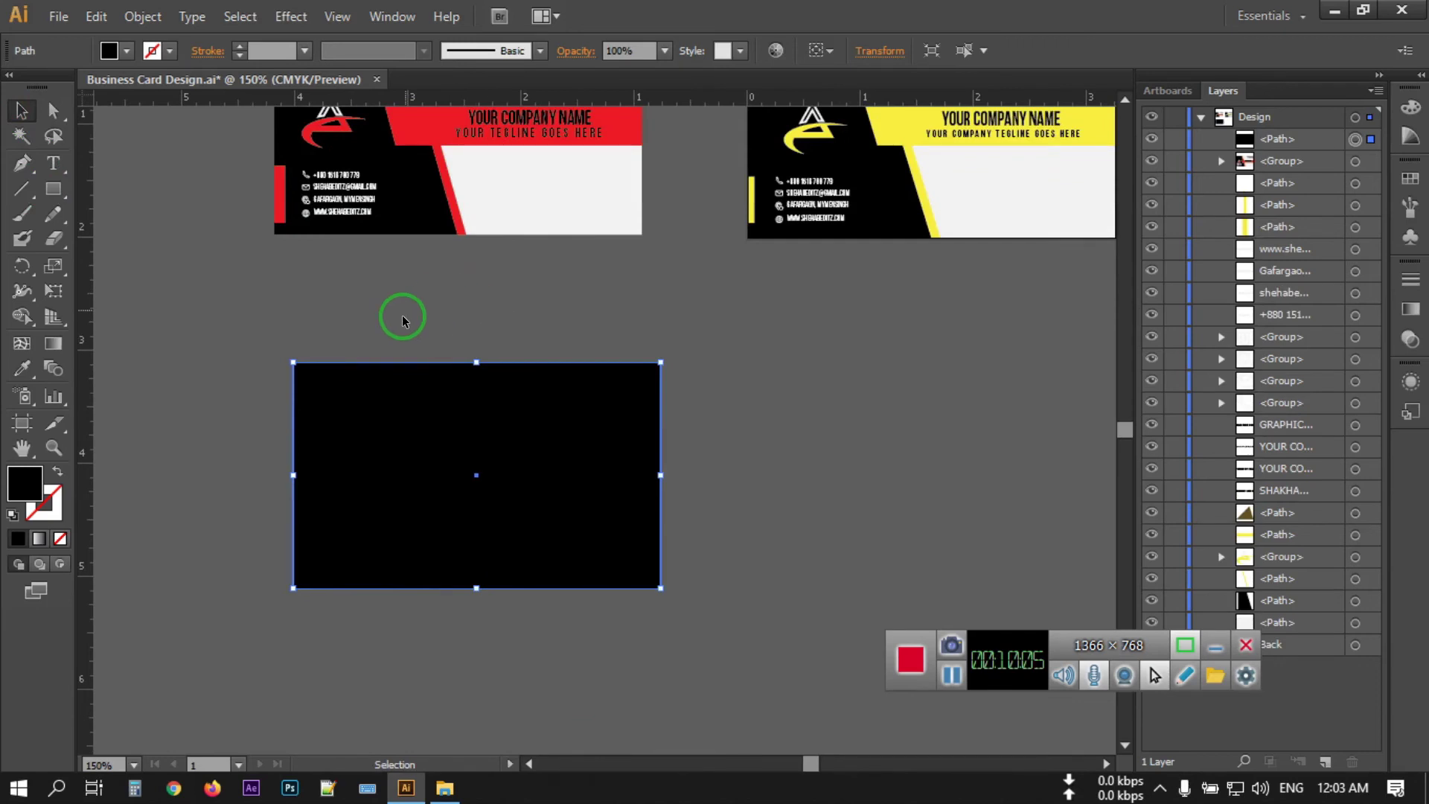
click(211, 266)
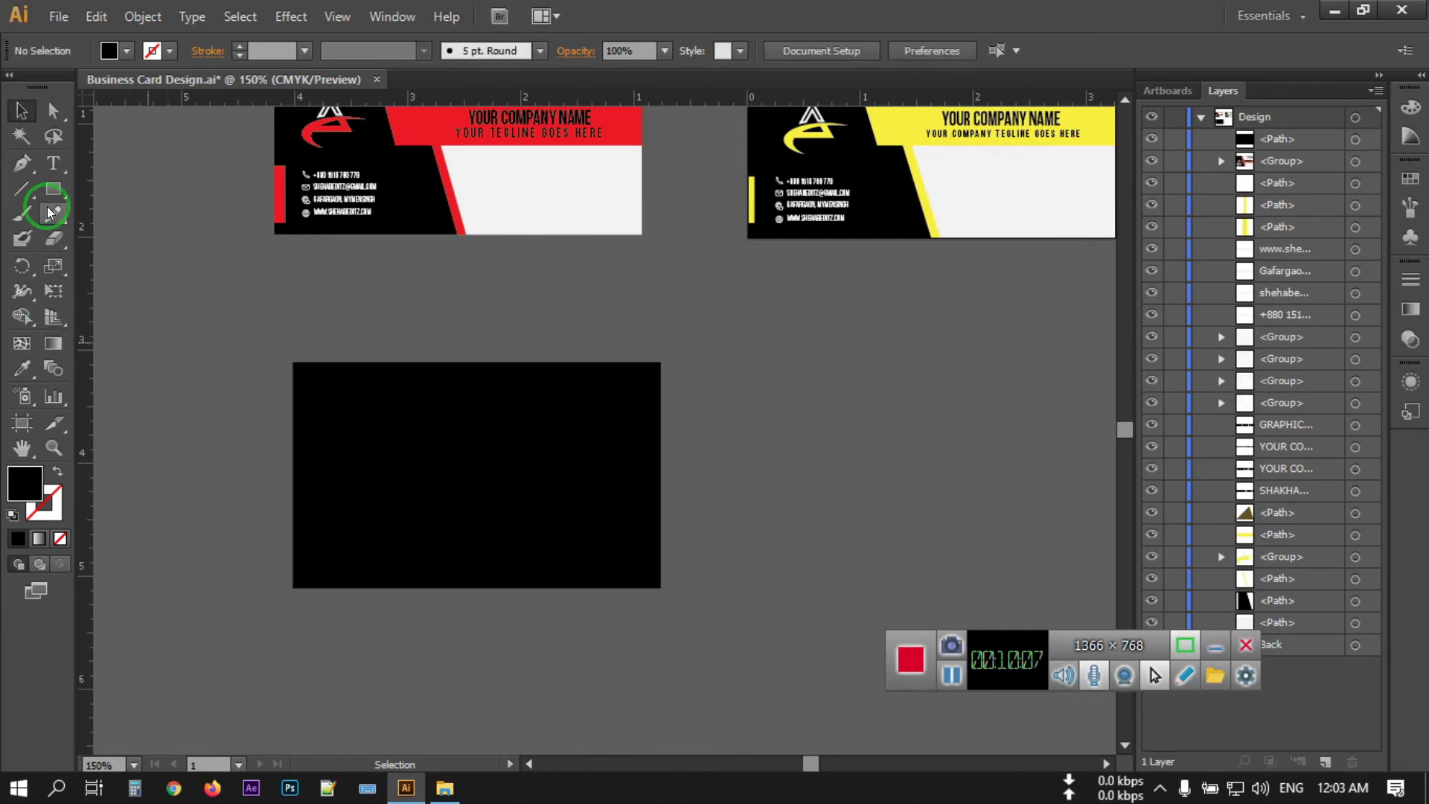
scroll(127, 306, up, 1)
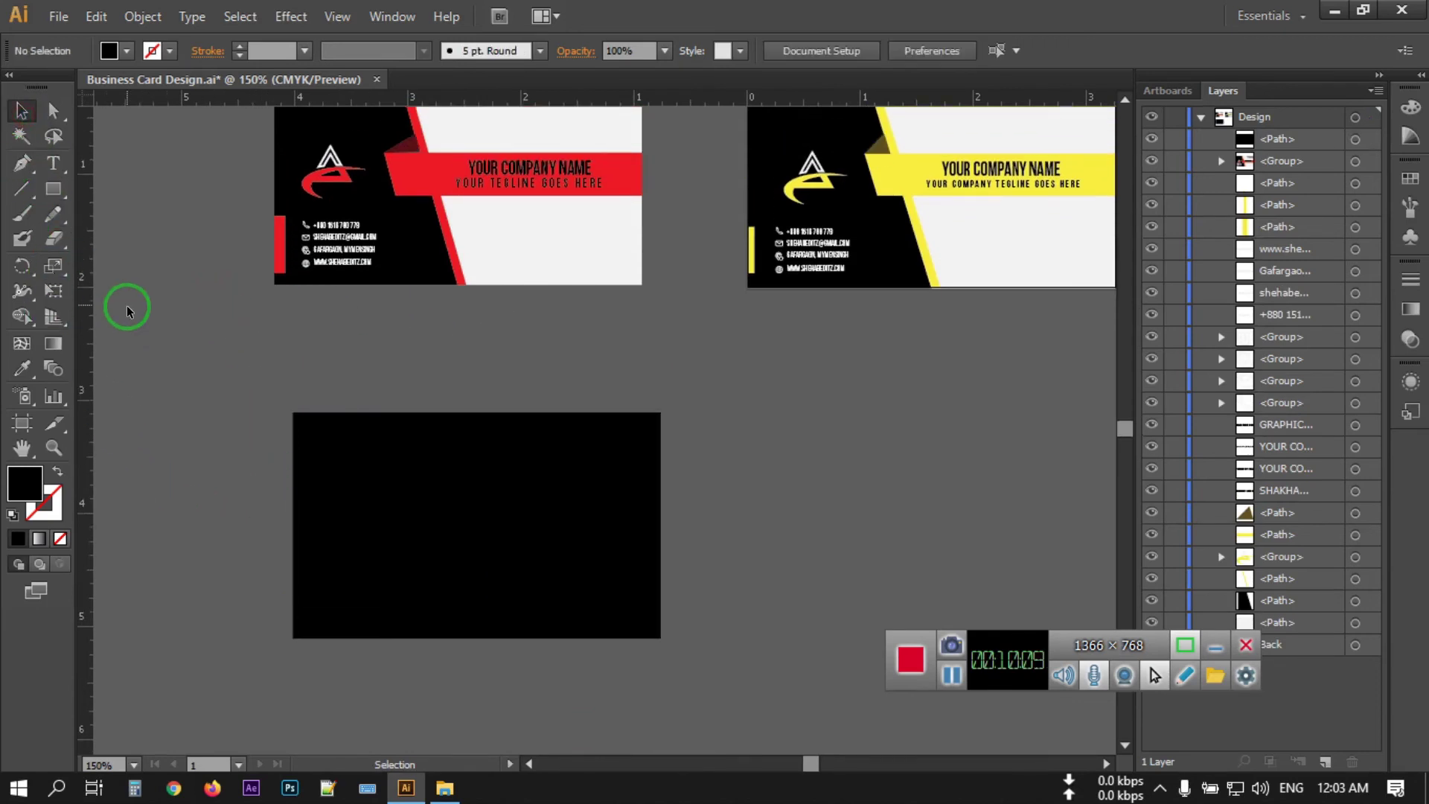
click(491, 176)
right_click(546, 188)
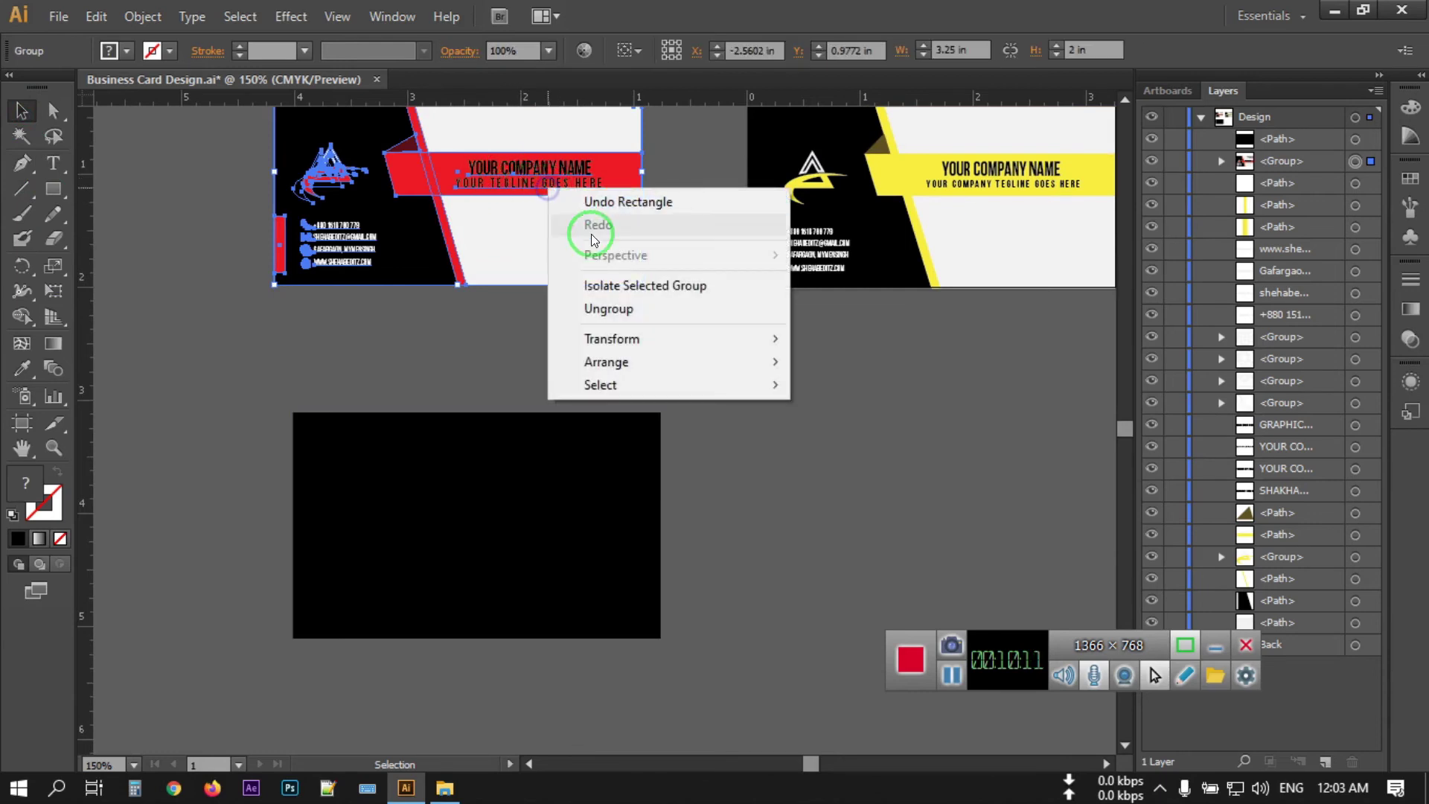
click(608, 308)
click(718, 328)
Copy the company name and tagline down onto the black rectangle.
click(521, 168)
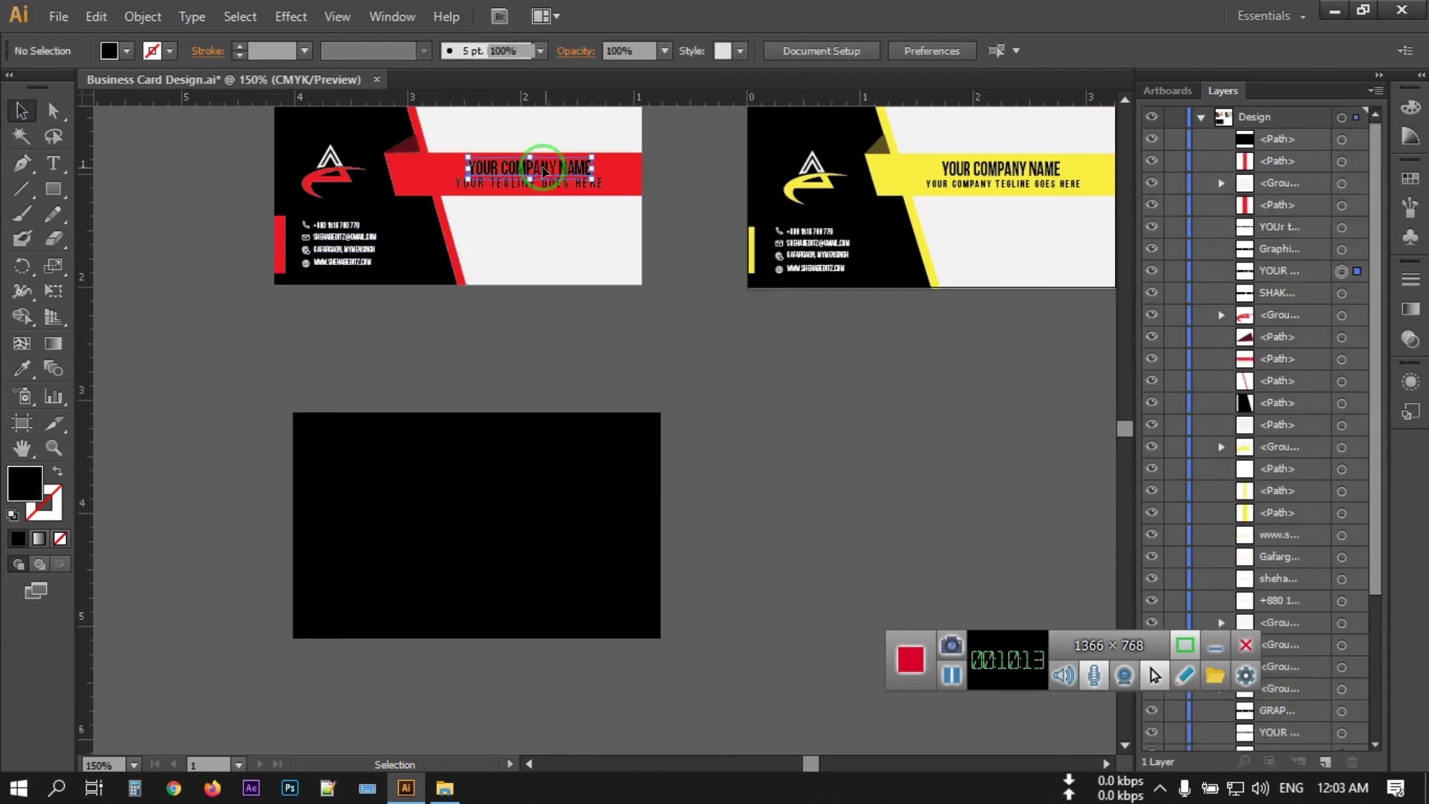
shift+click(495, 186)
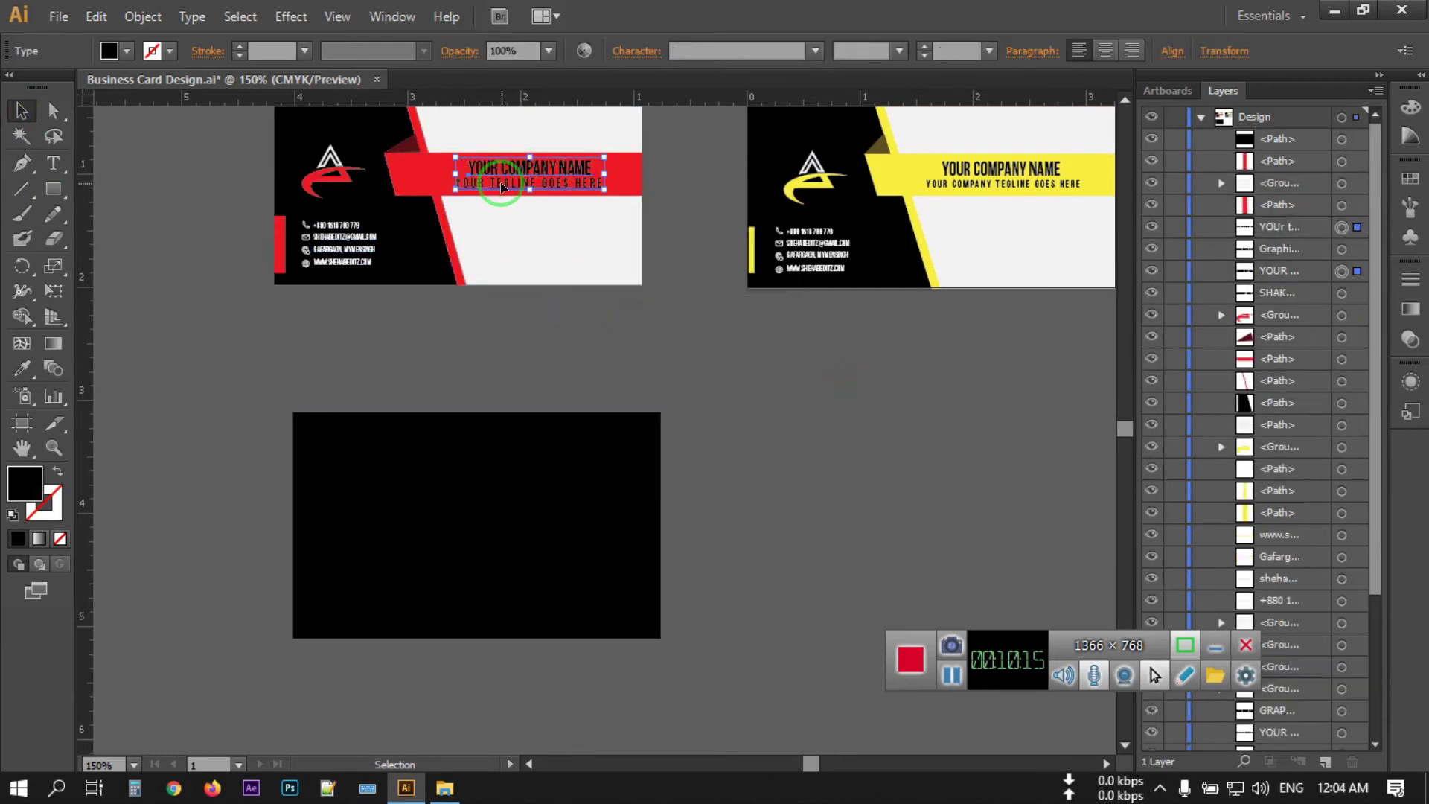
drag(504, 186, 444, 529)
click(367, 367)
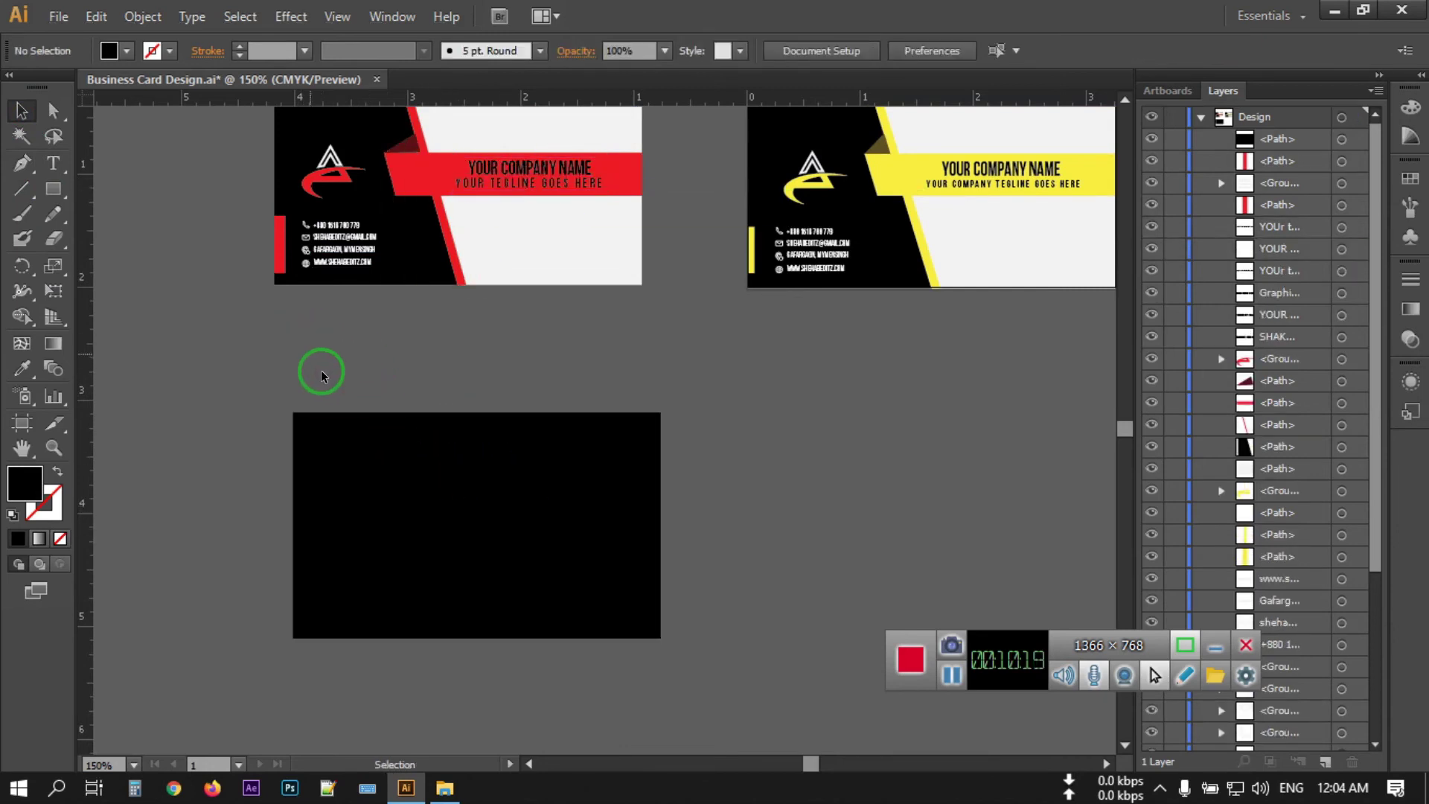
click(439, 525)
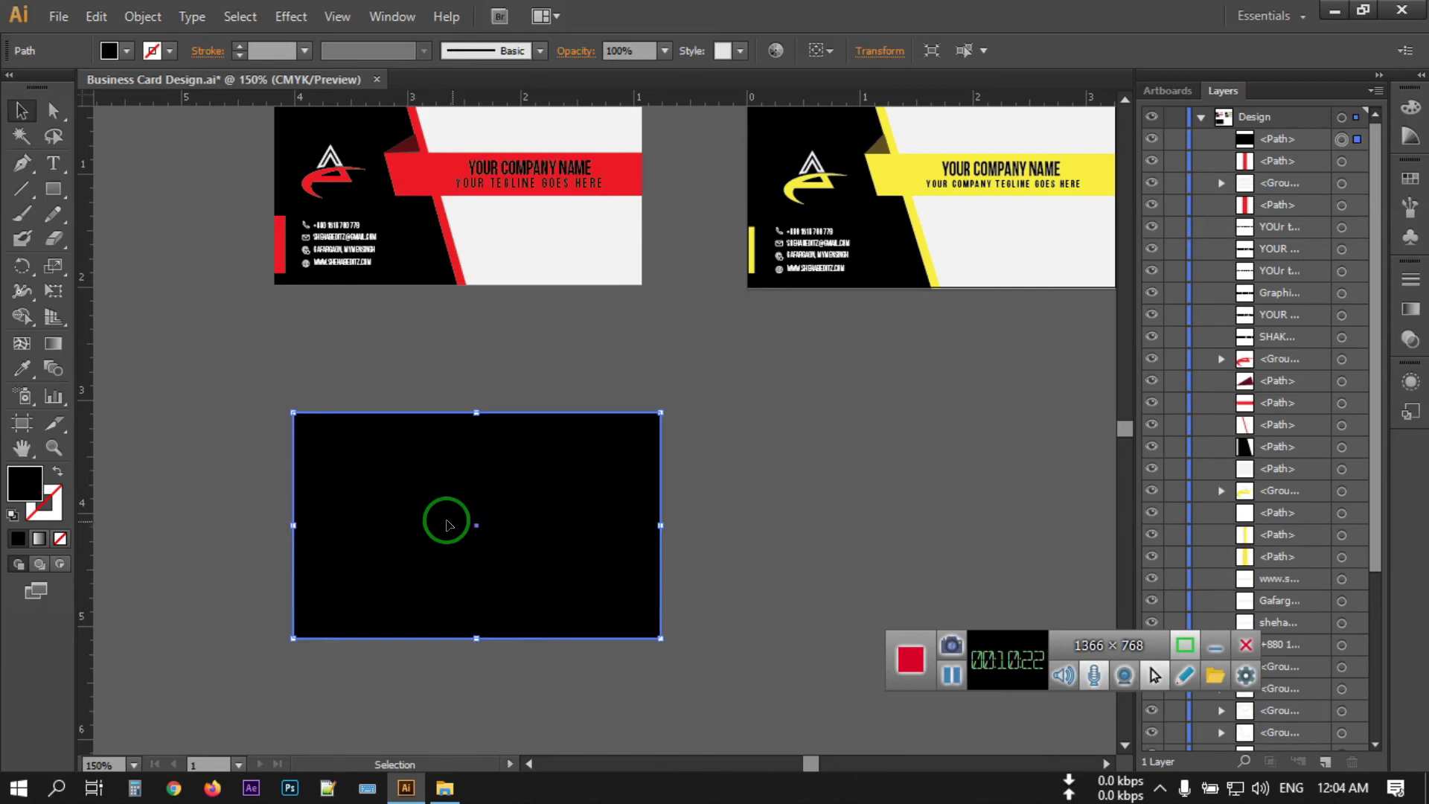
Send the black rectangle to the back and fill the copied company name and tagline white.
right_click(381, 477)
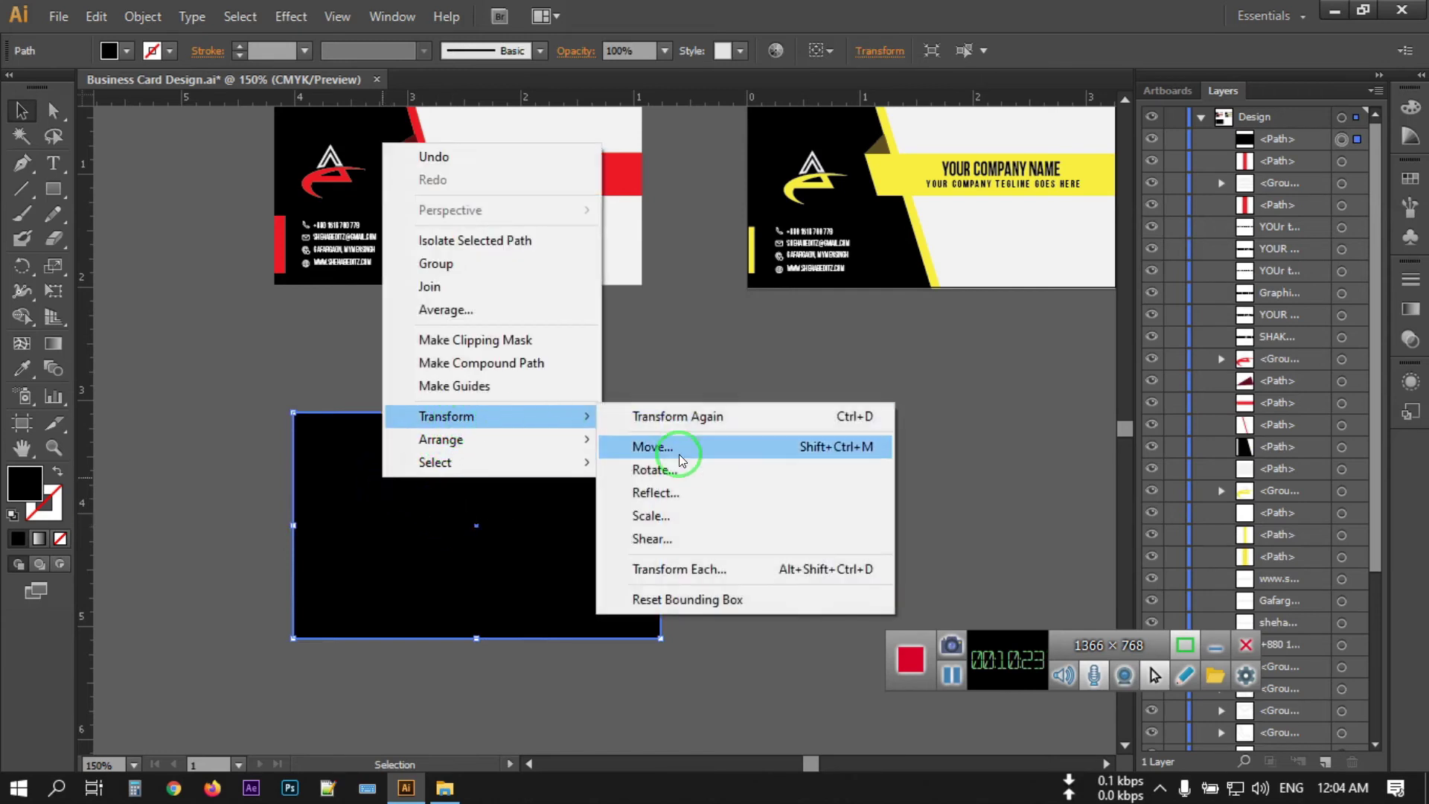
mouse_move(440, 439)
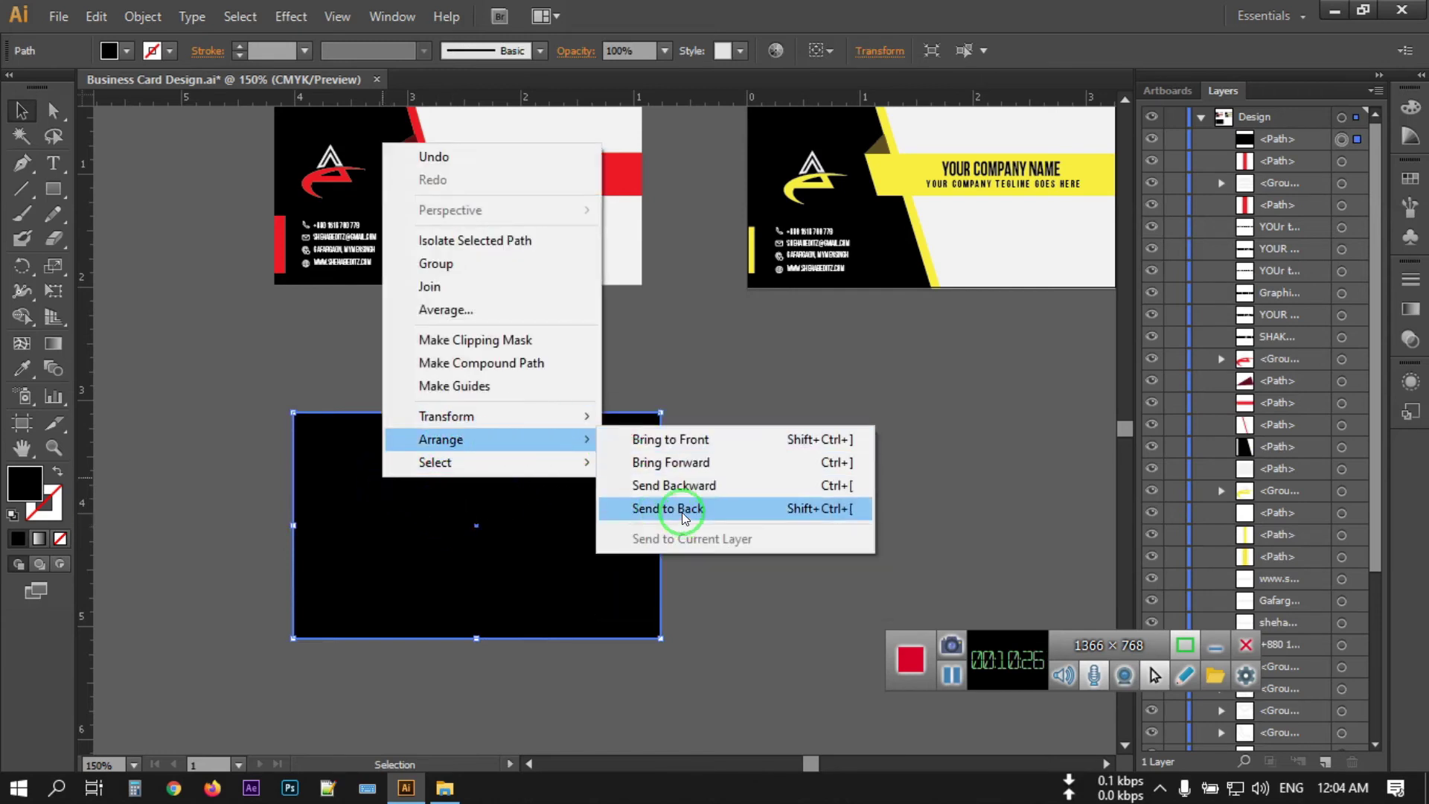
click(682, 507)
click(493, 536)
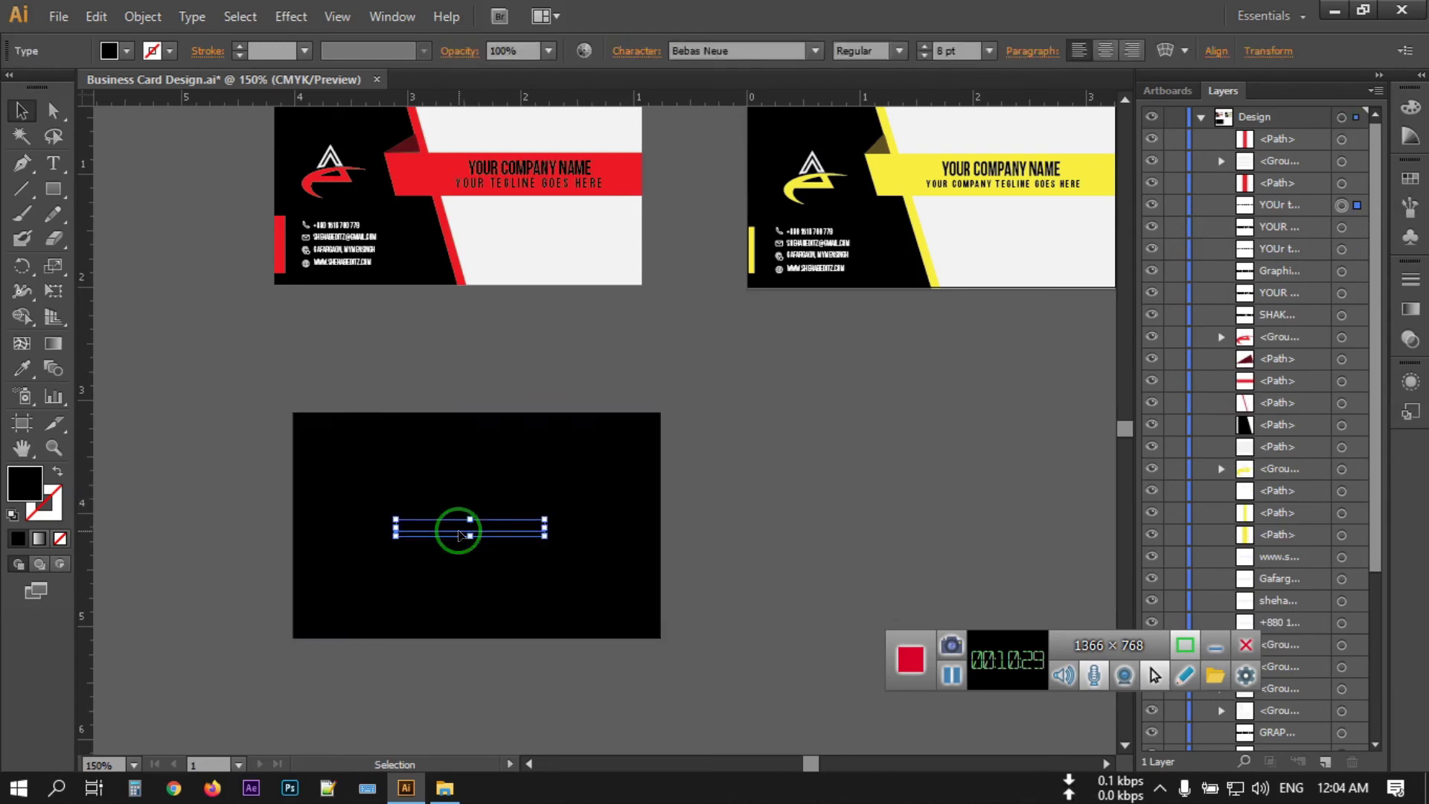
click(126, 54)
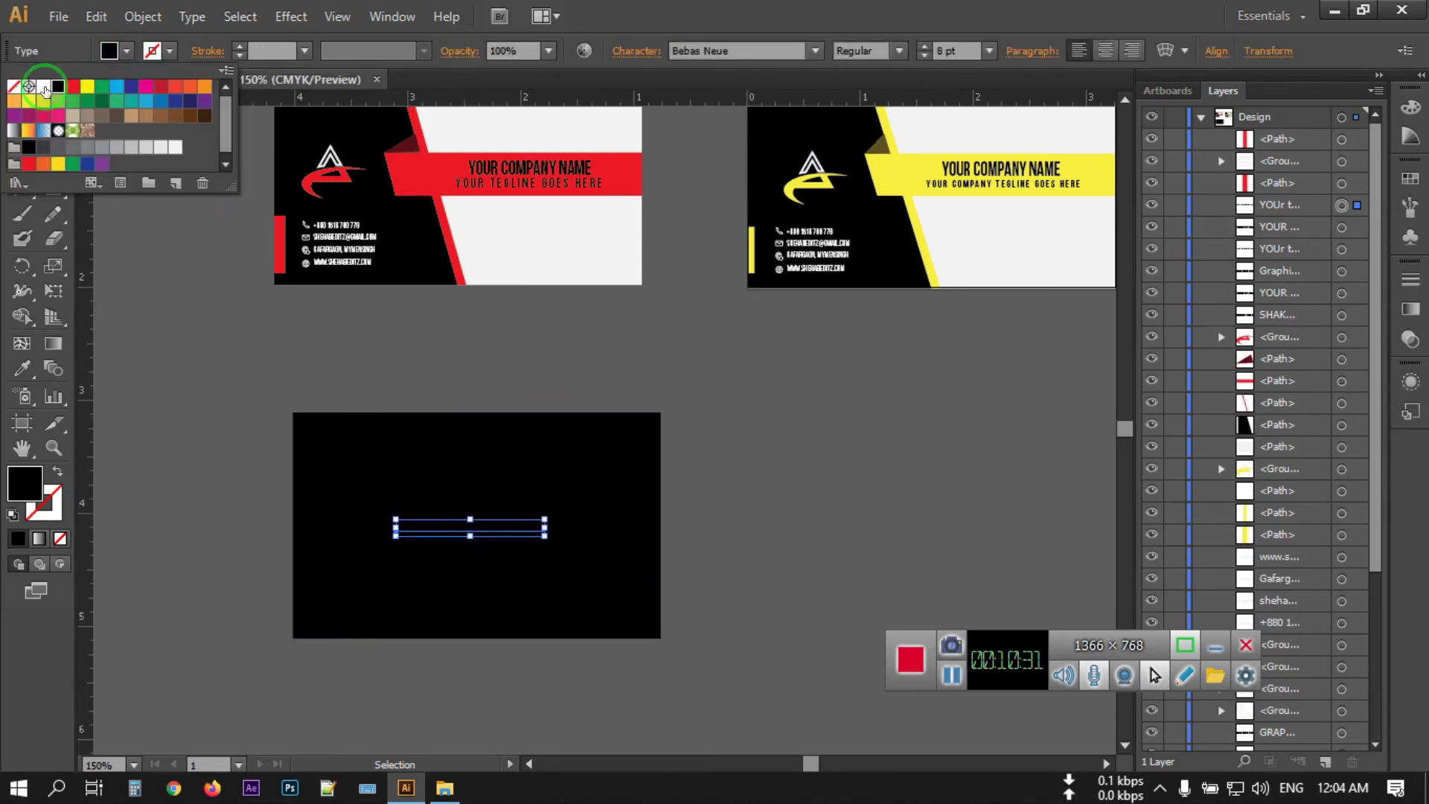
click(41, 85)
click(116, 313)
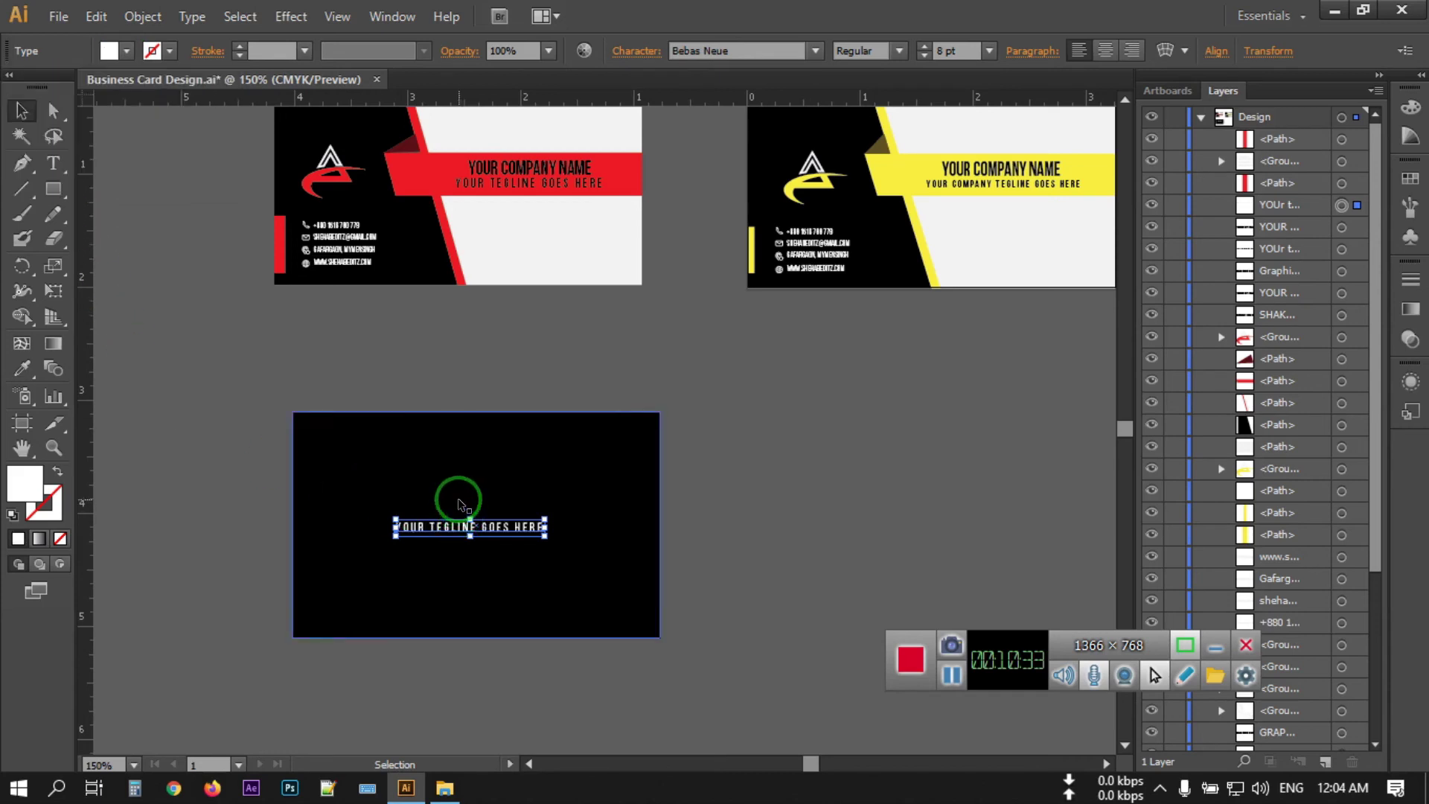
click(403, 393)
click(457, 504)
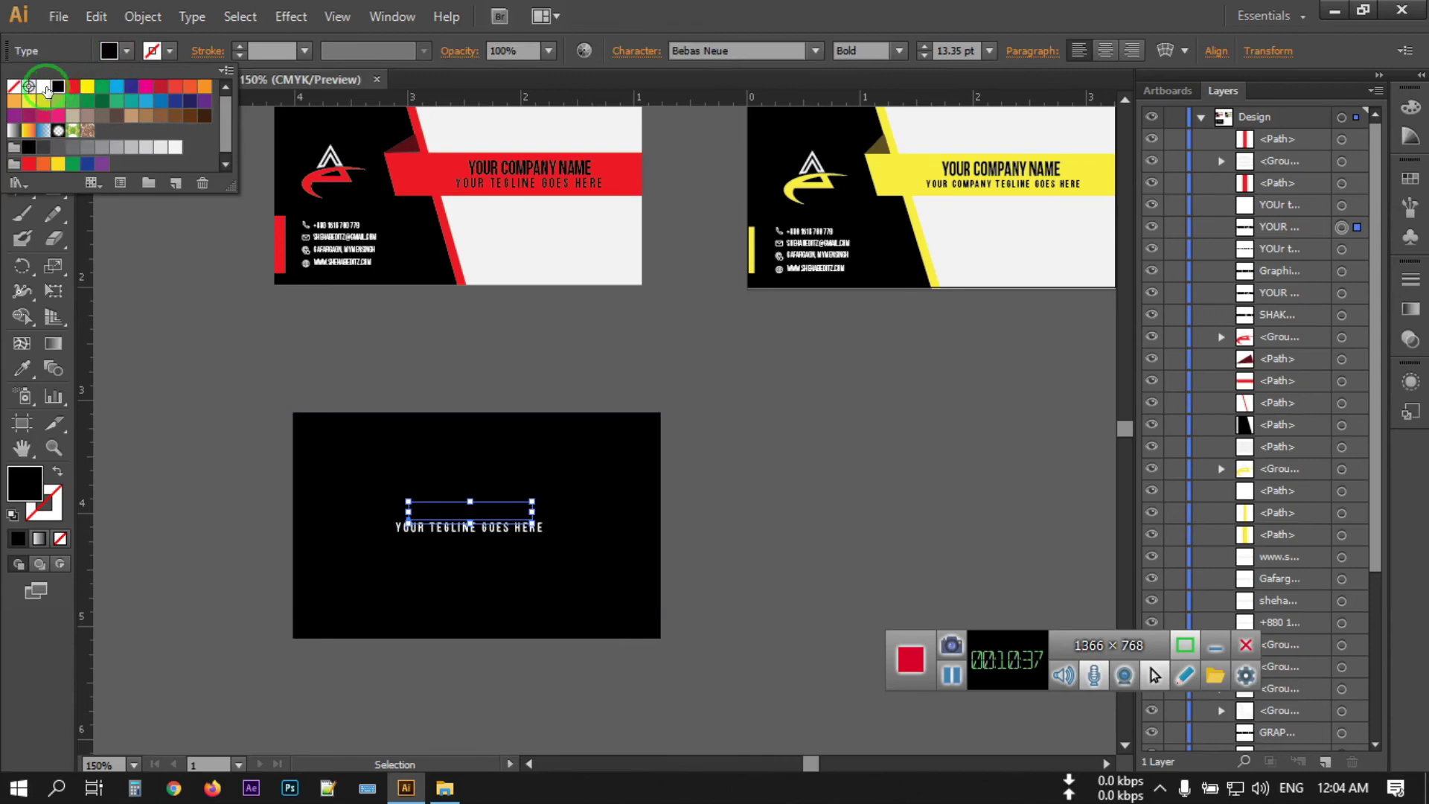
click(43, 86)
click(159, 310)
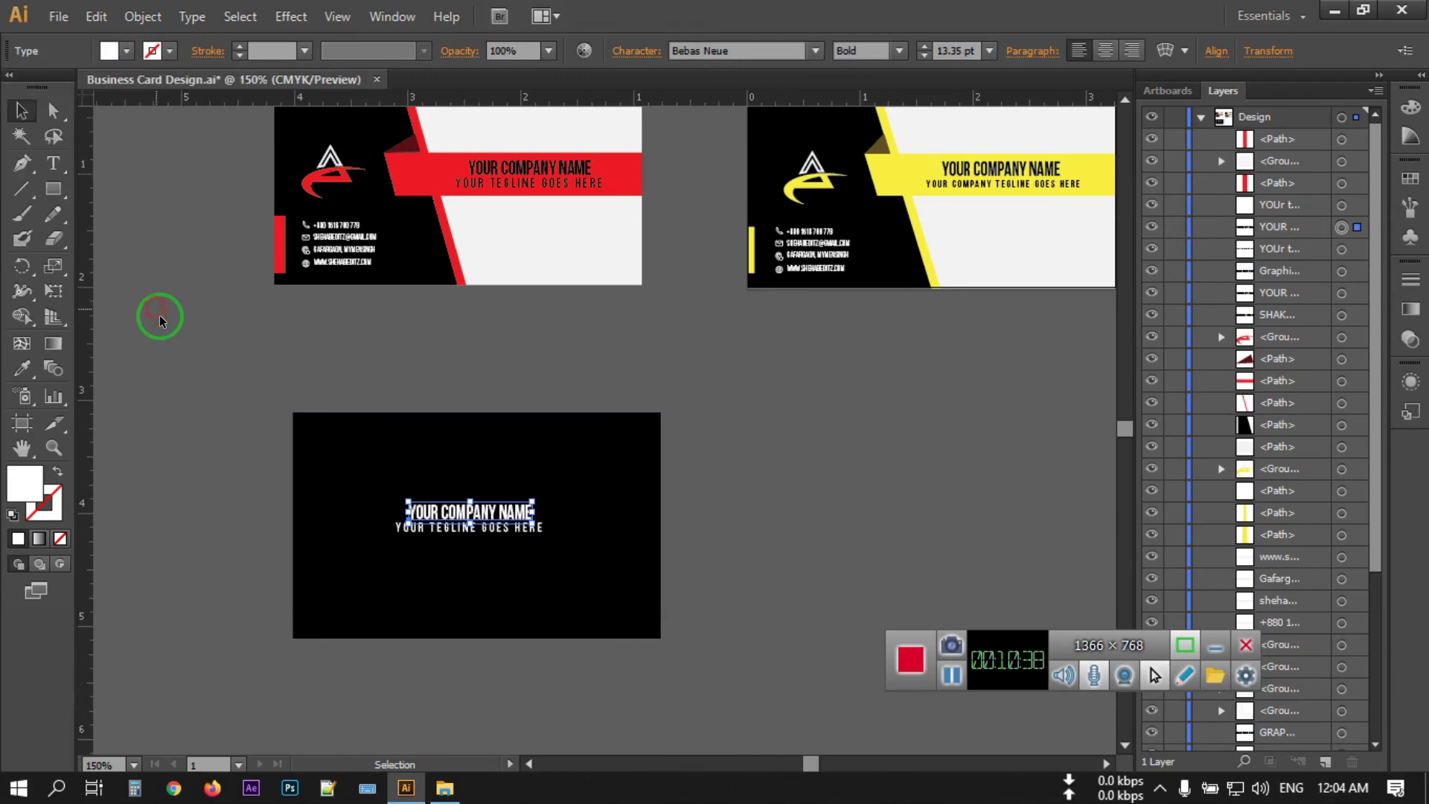
Enlarge both text lines, group them, and centre them horizontally on the black card.
shift+click(502, 526)
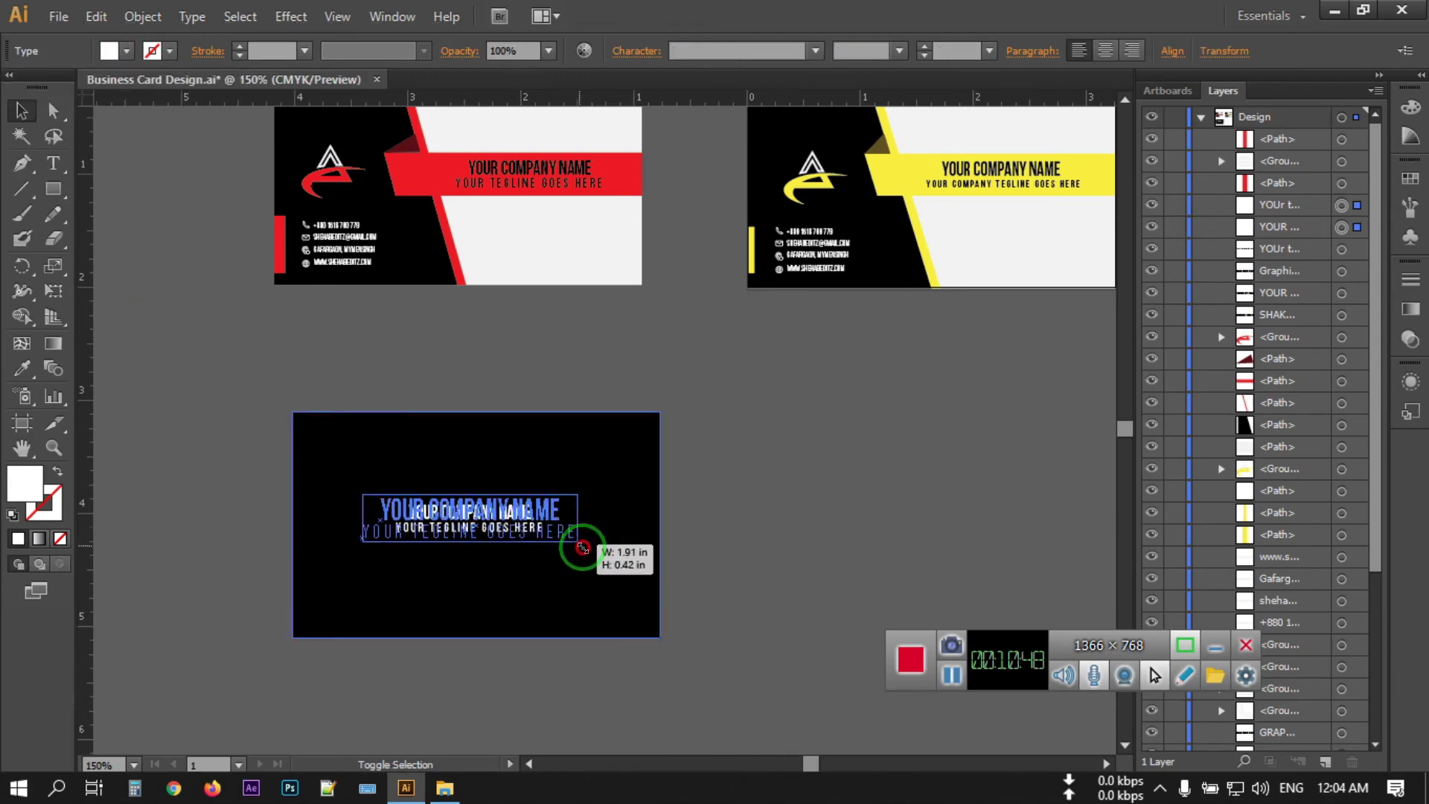
drag(543, 533, 593, 564)
click(372, 331)
drag(372, 331, 651, 670)
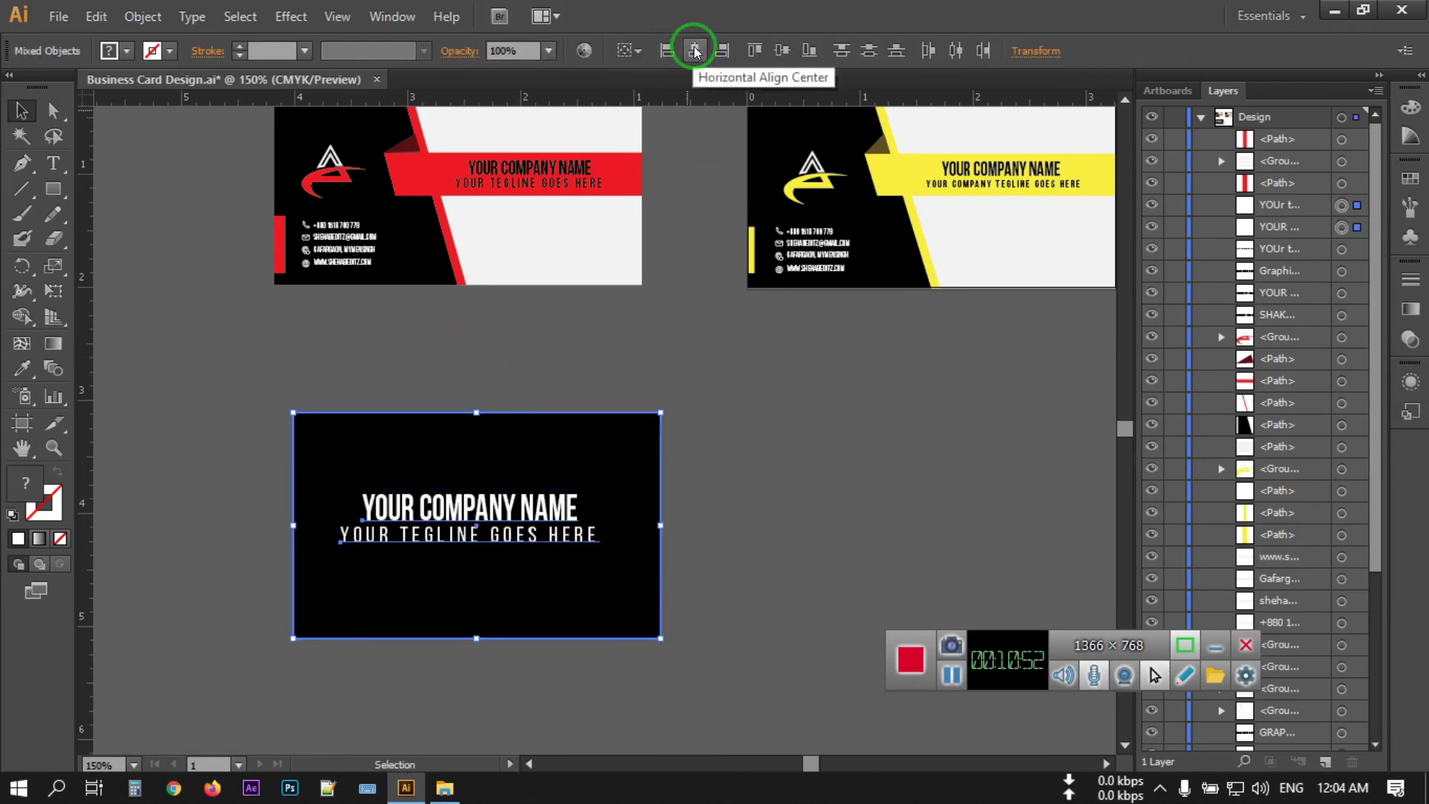
click(494, 280)
click(478, 509)
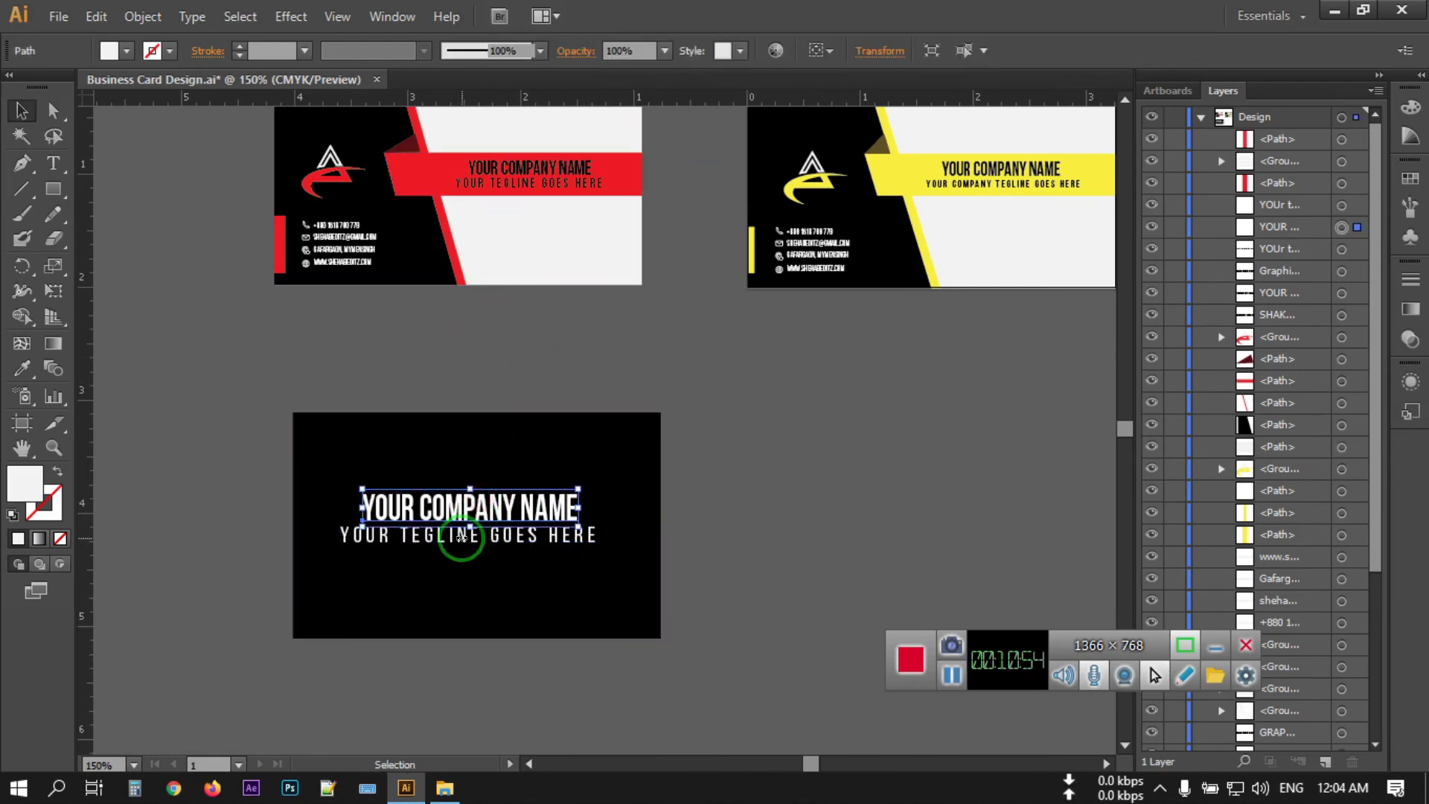
key(ctrl+g)
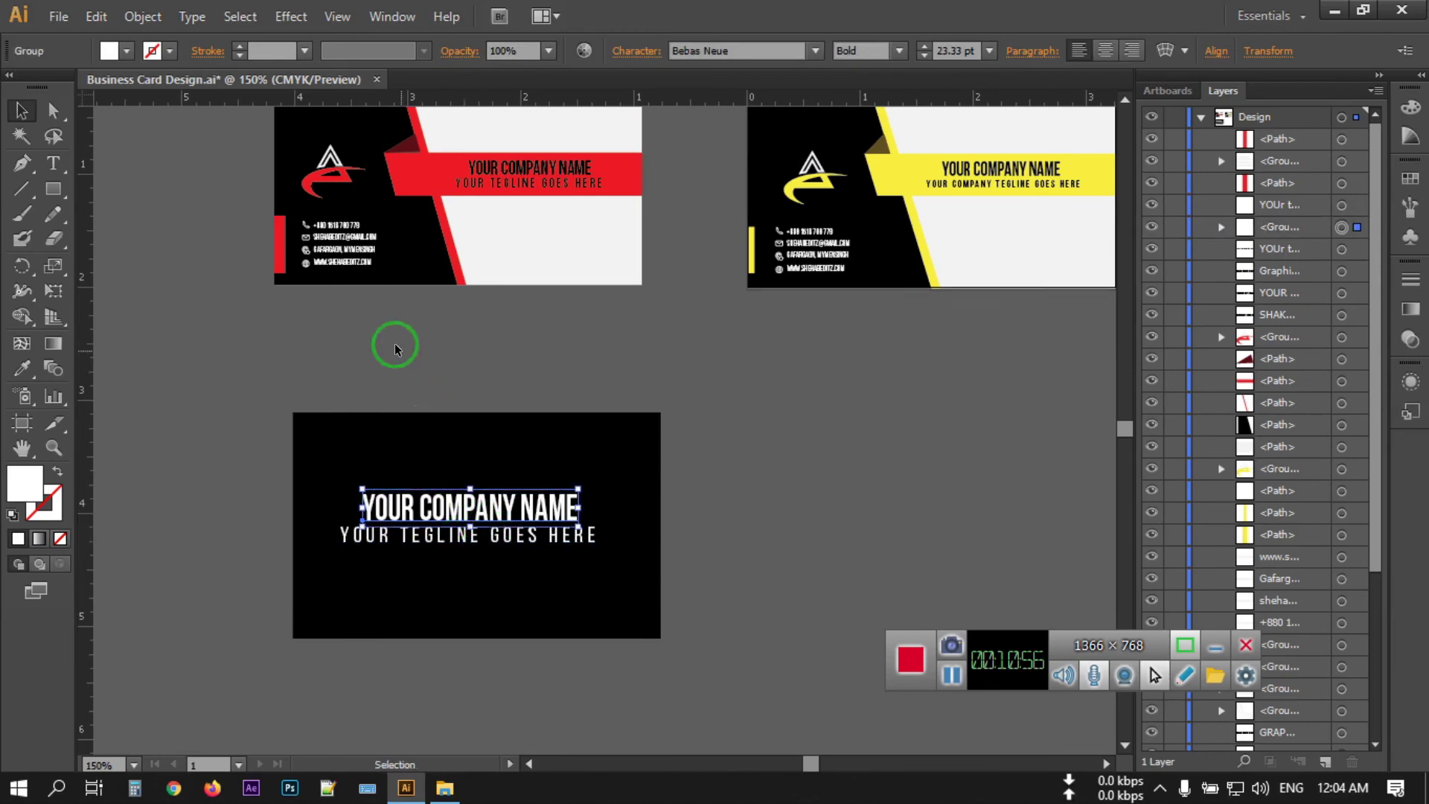
drag(354, 325, 562, 629)
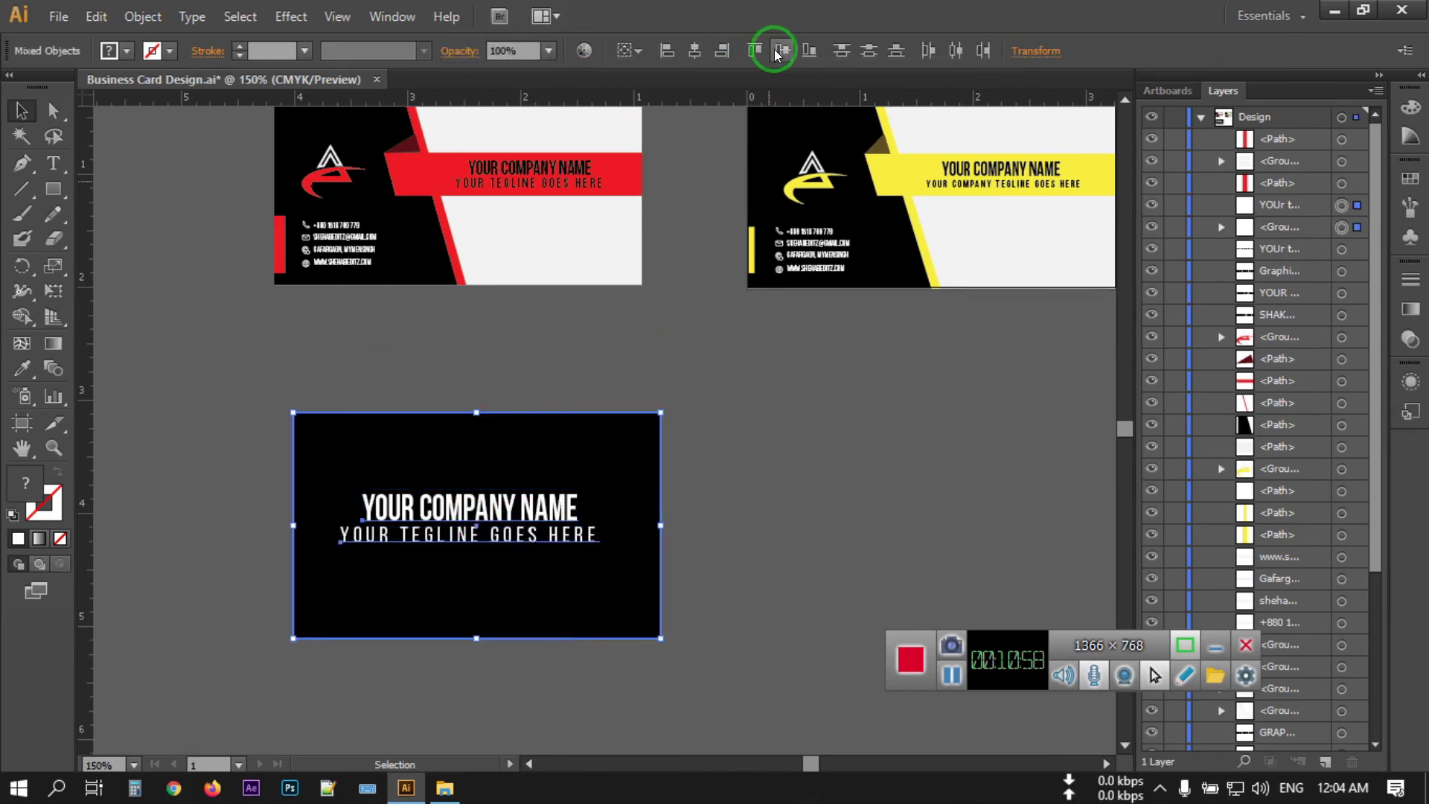
click(694, 50)
click(546, 325)
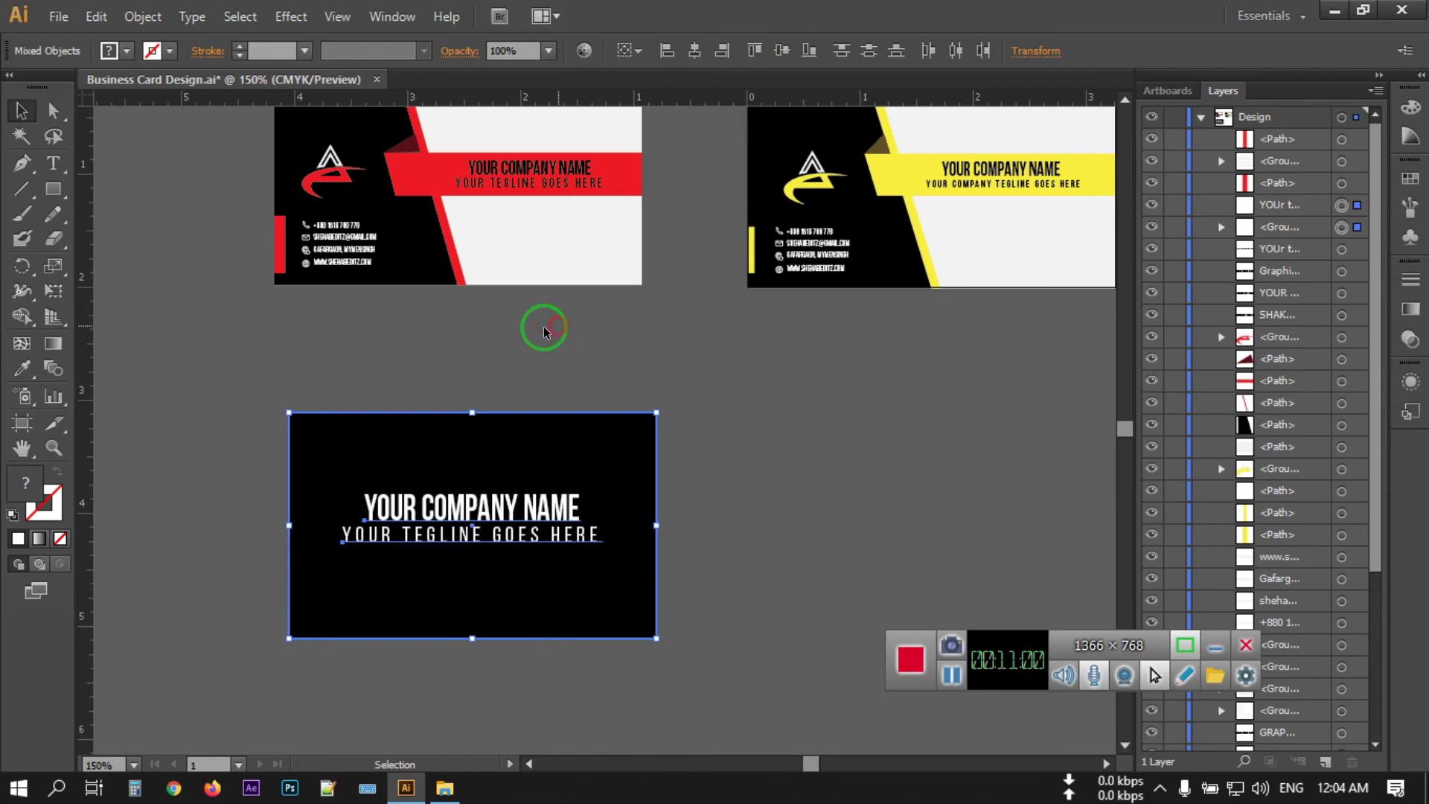
Draw a small banner-red bar on the black card's left edge and copy it to the right edge.
click(58, 189)
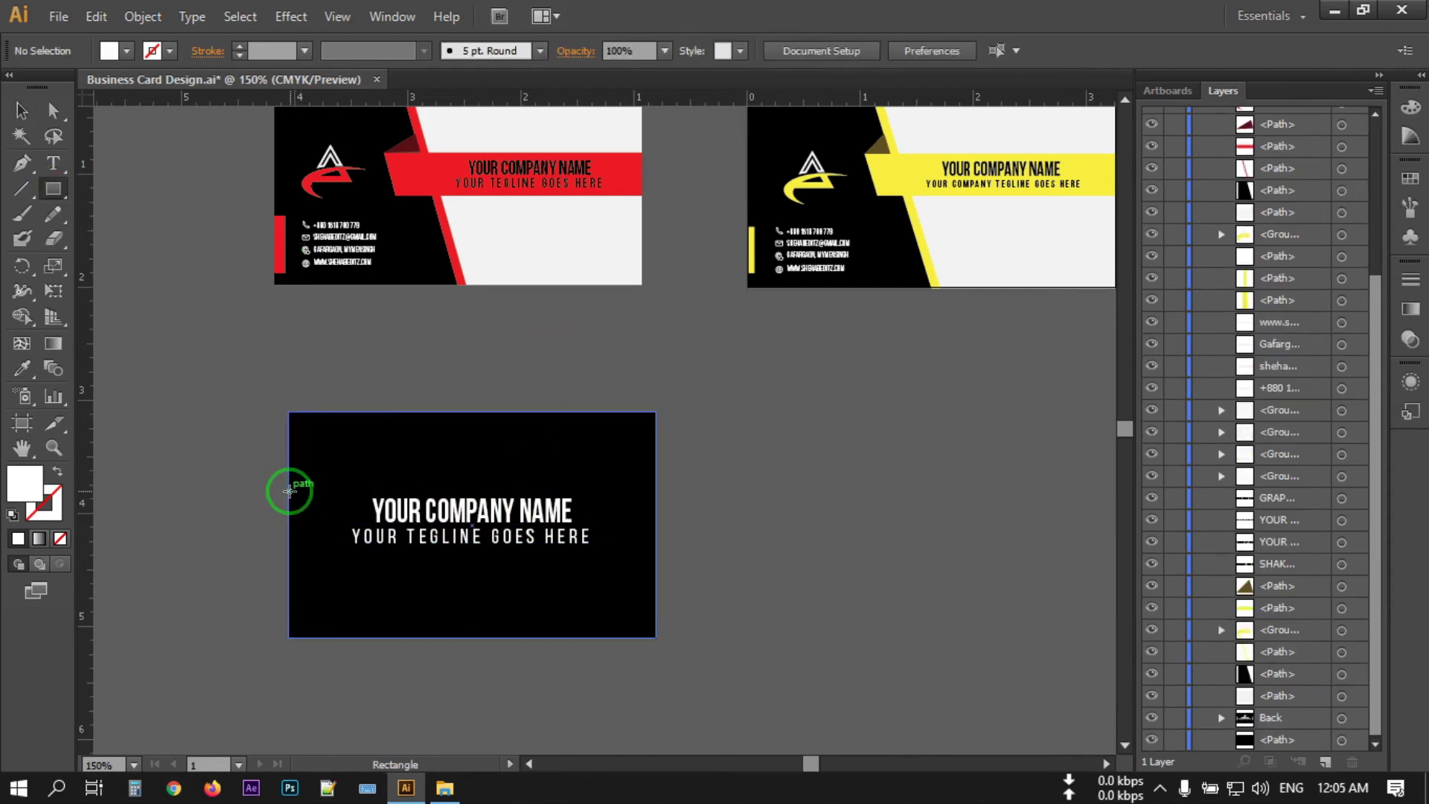
drag(290, 490, 306, 553)
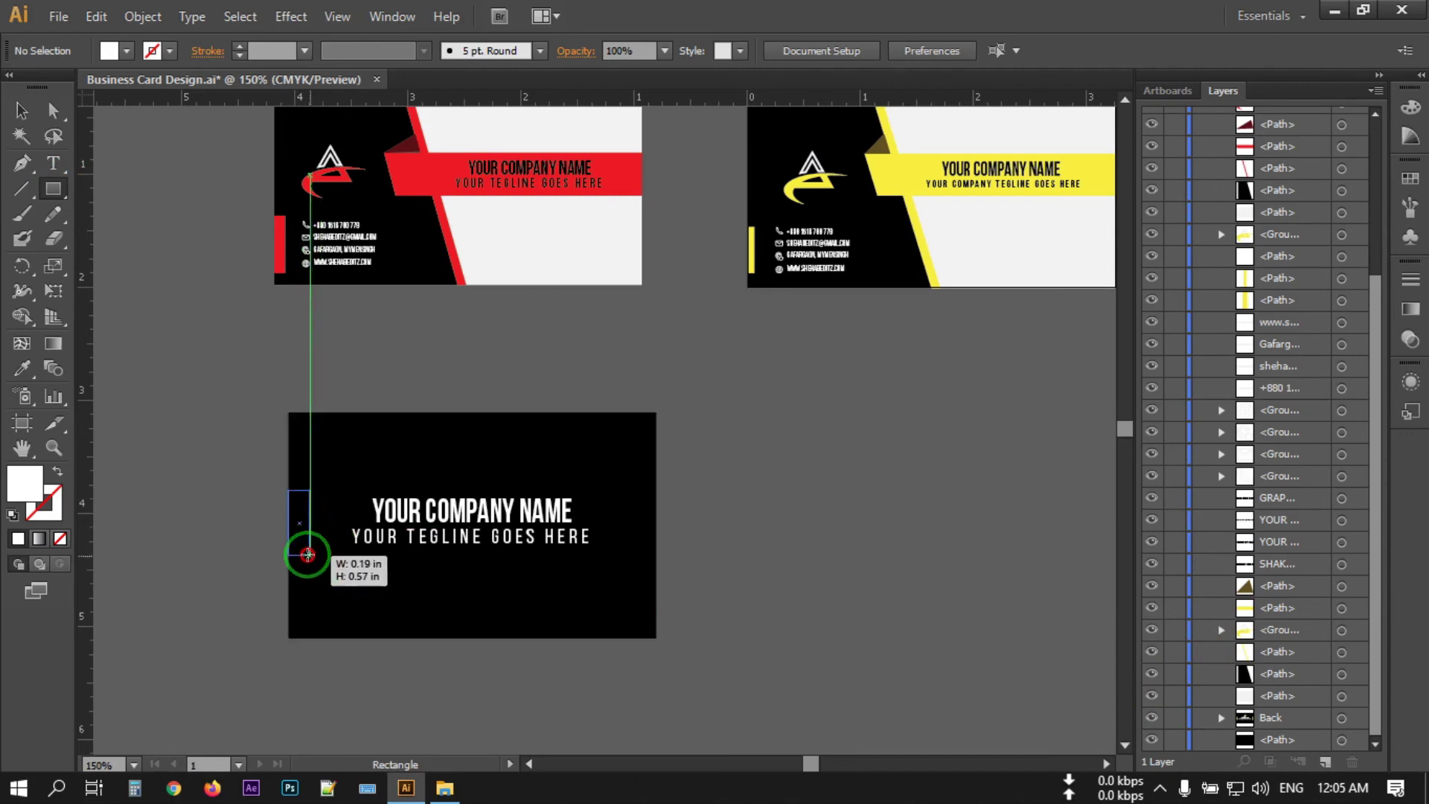
click(21, 368)
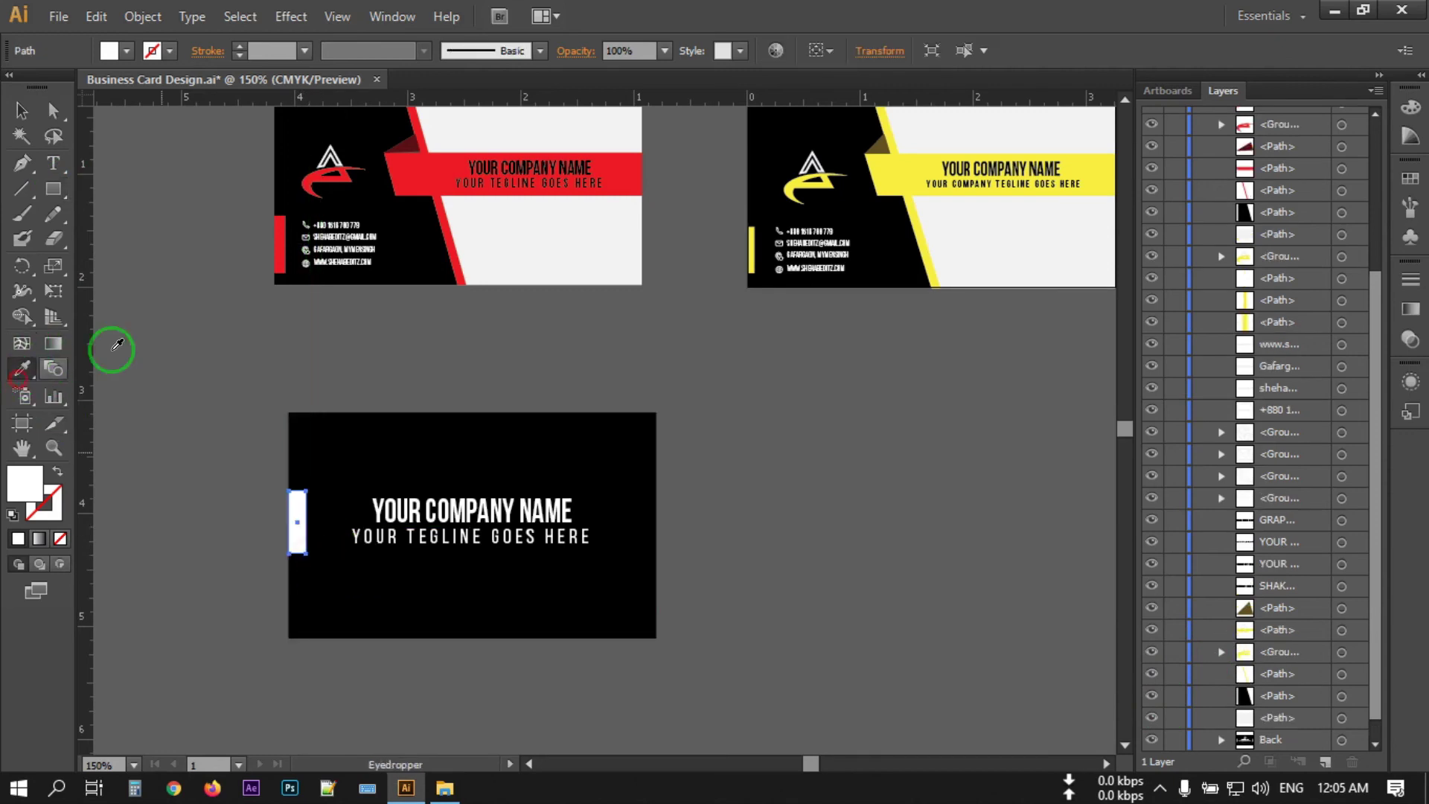
click(402, 163)
click(22, 110)
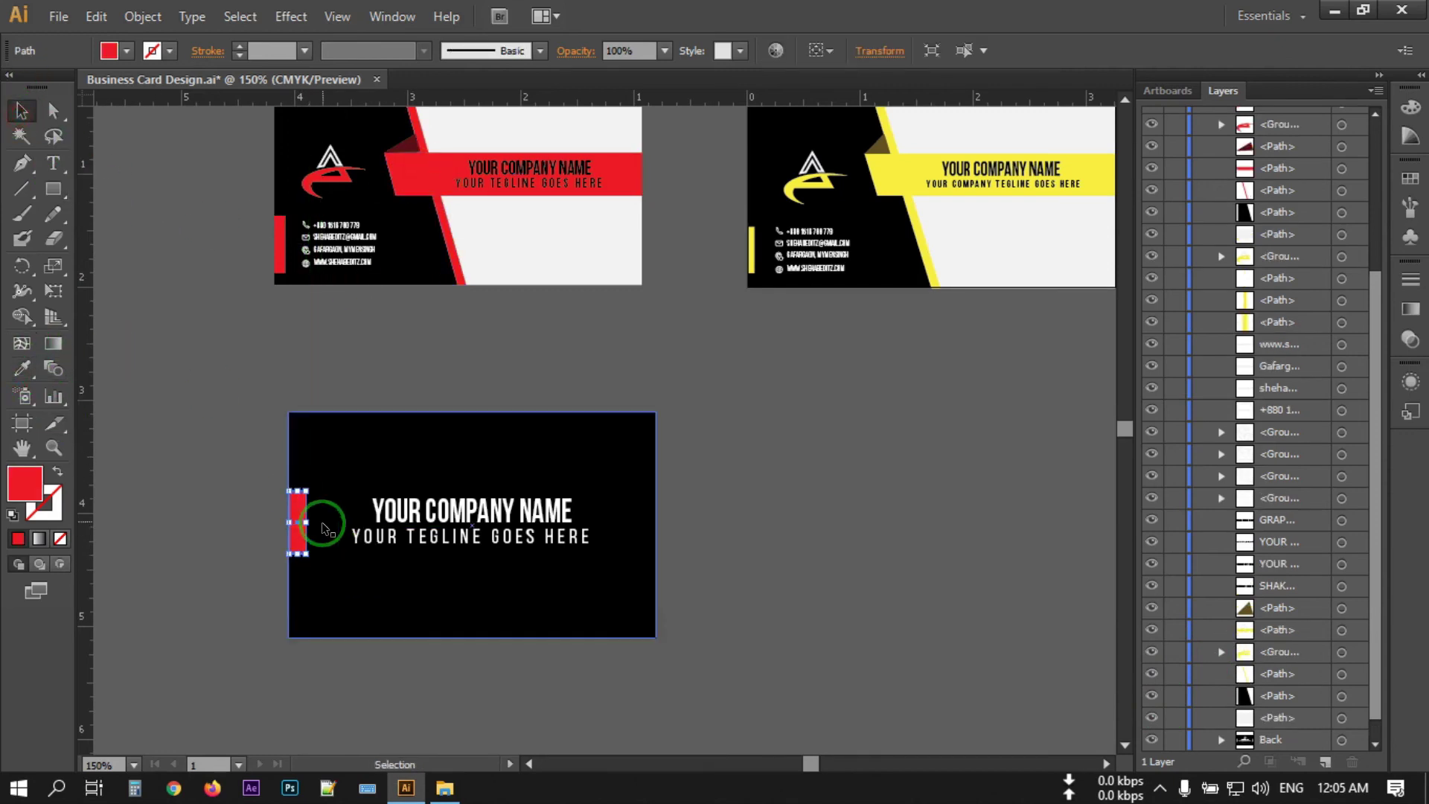
drag(300, 534, 644, 529)
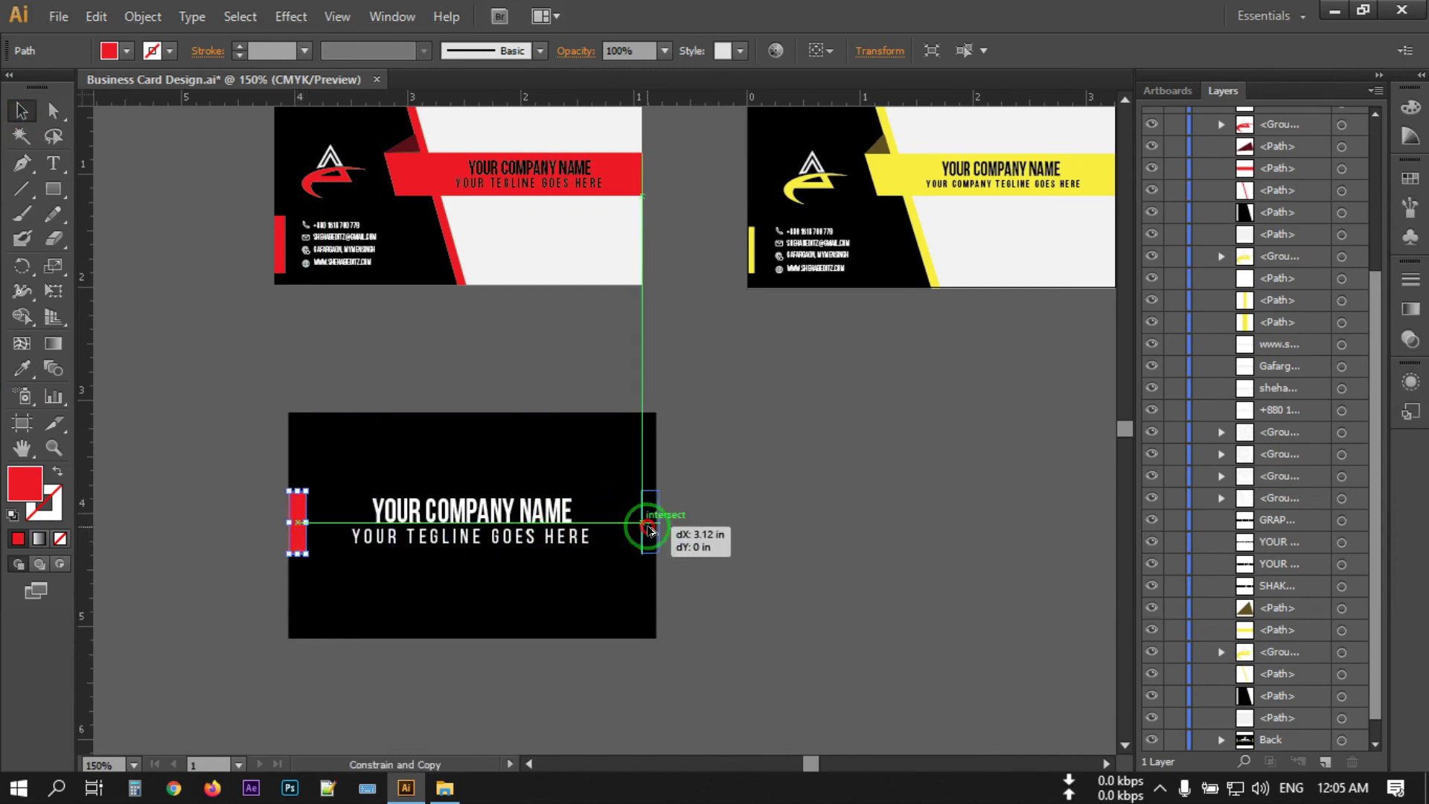
drag(644, 528, 652, 530)
click(712, 534)
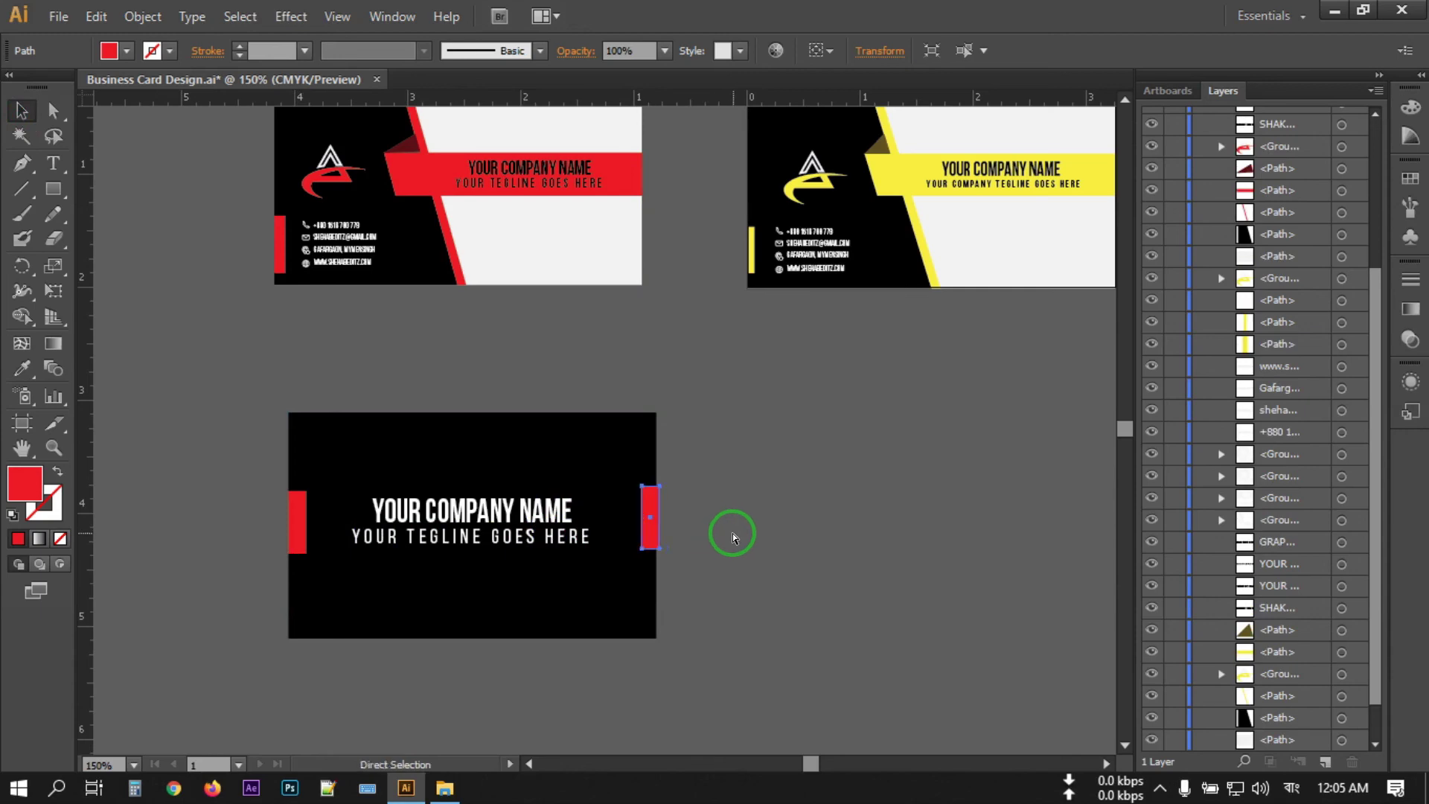
Nudge the left red bar and the text group two steps lower.
drag(207, 489, 877, 565)
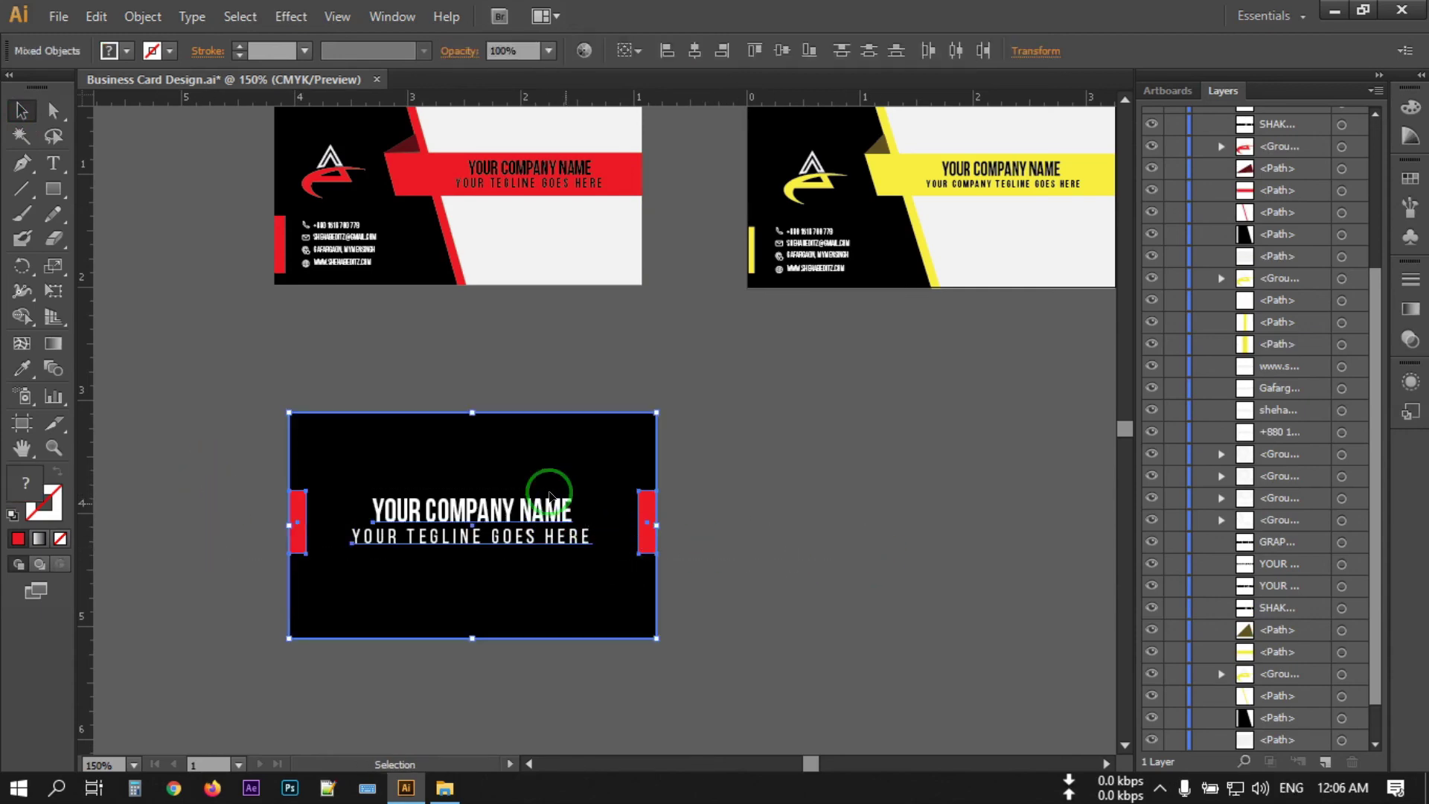
click(265, 468)
click(296, 521)
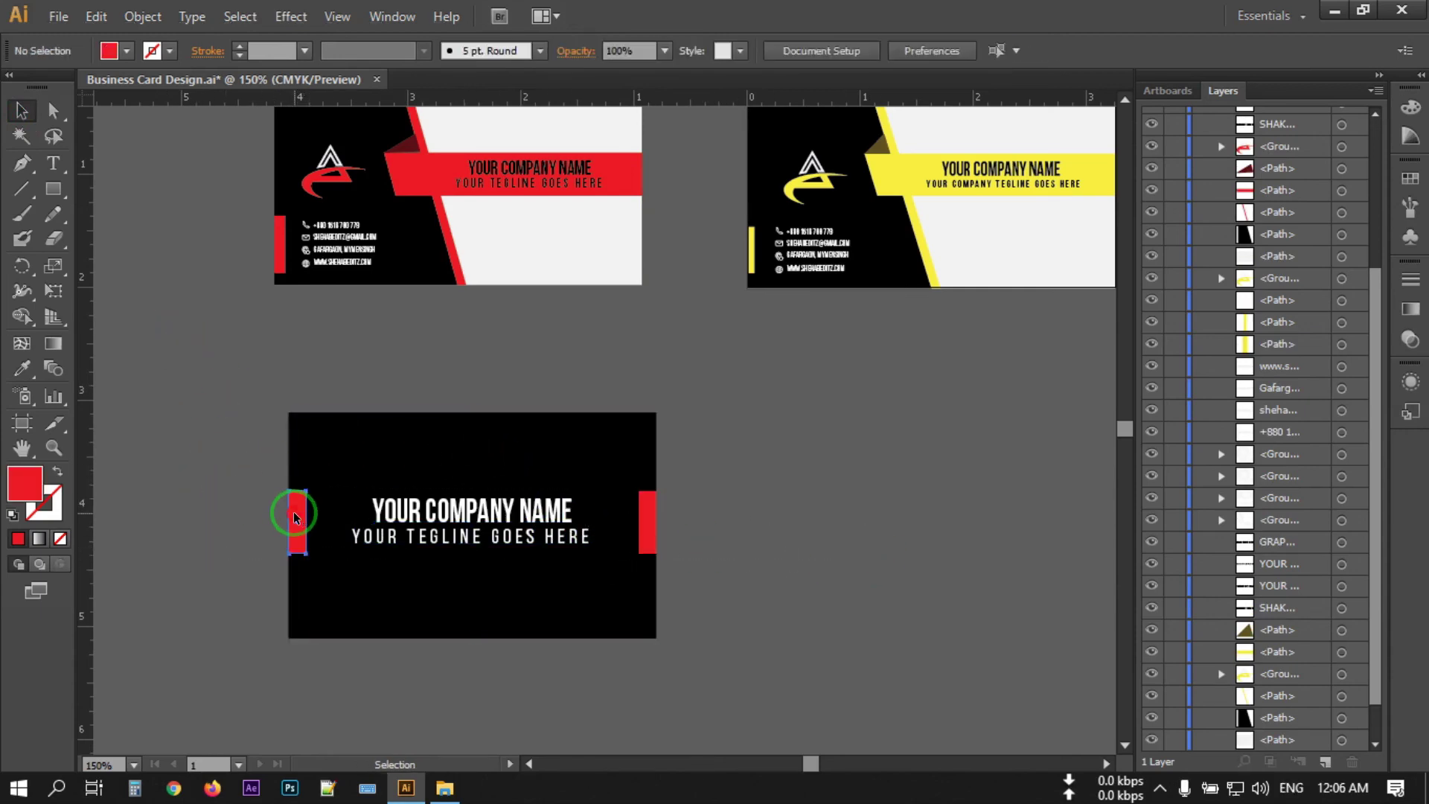
shift+click(407, 518)
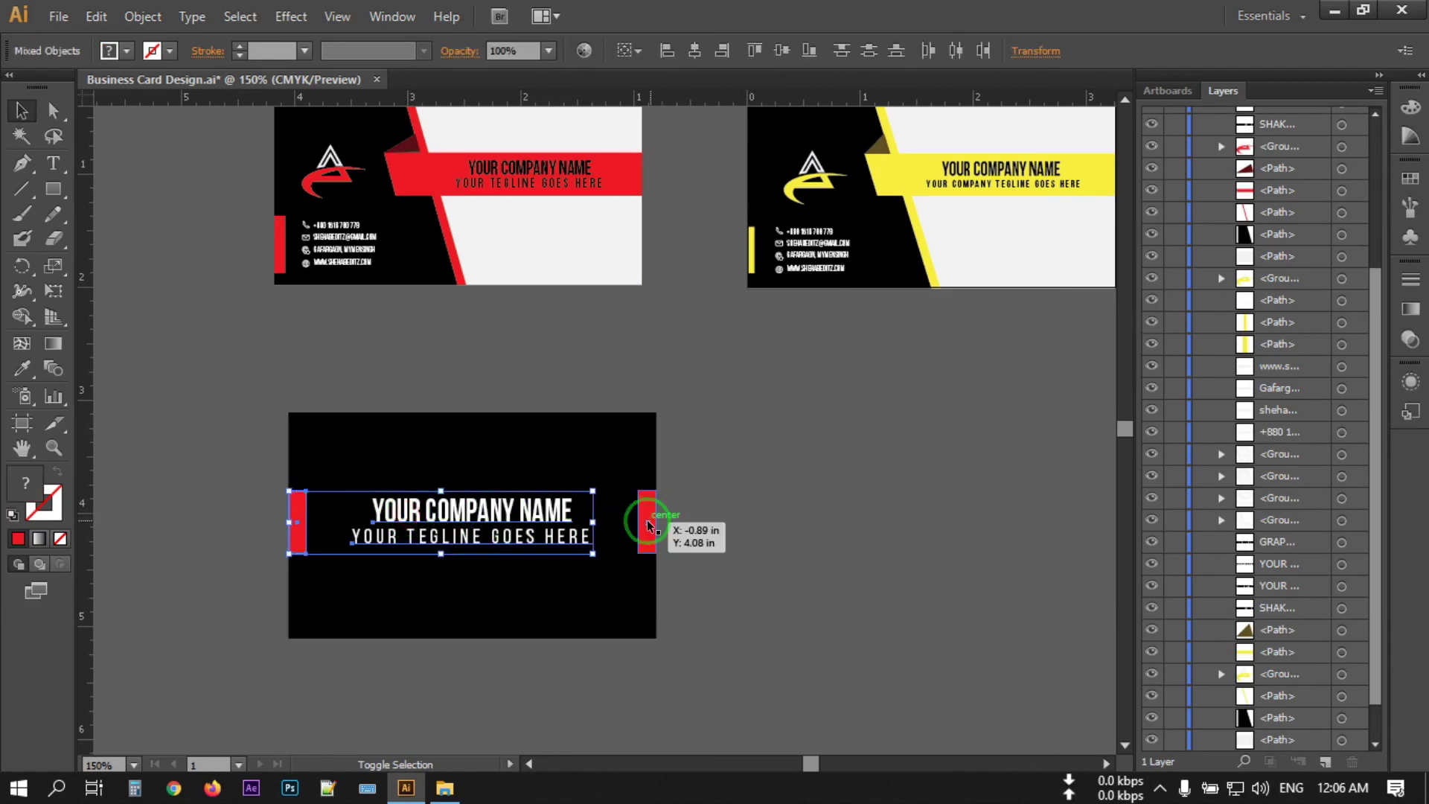
key(Down)
key(Down)
key(Down)
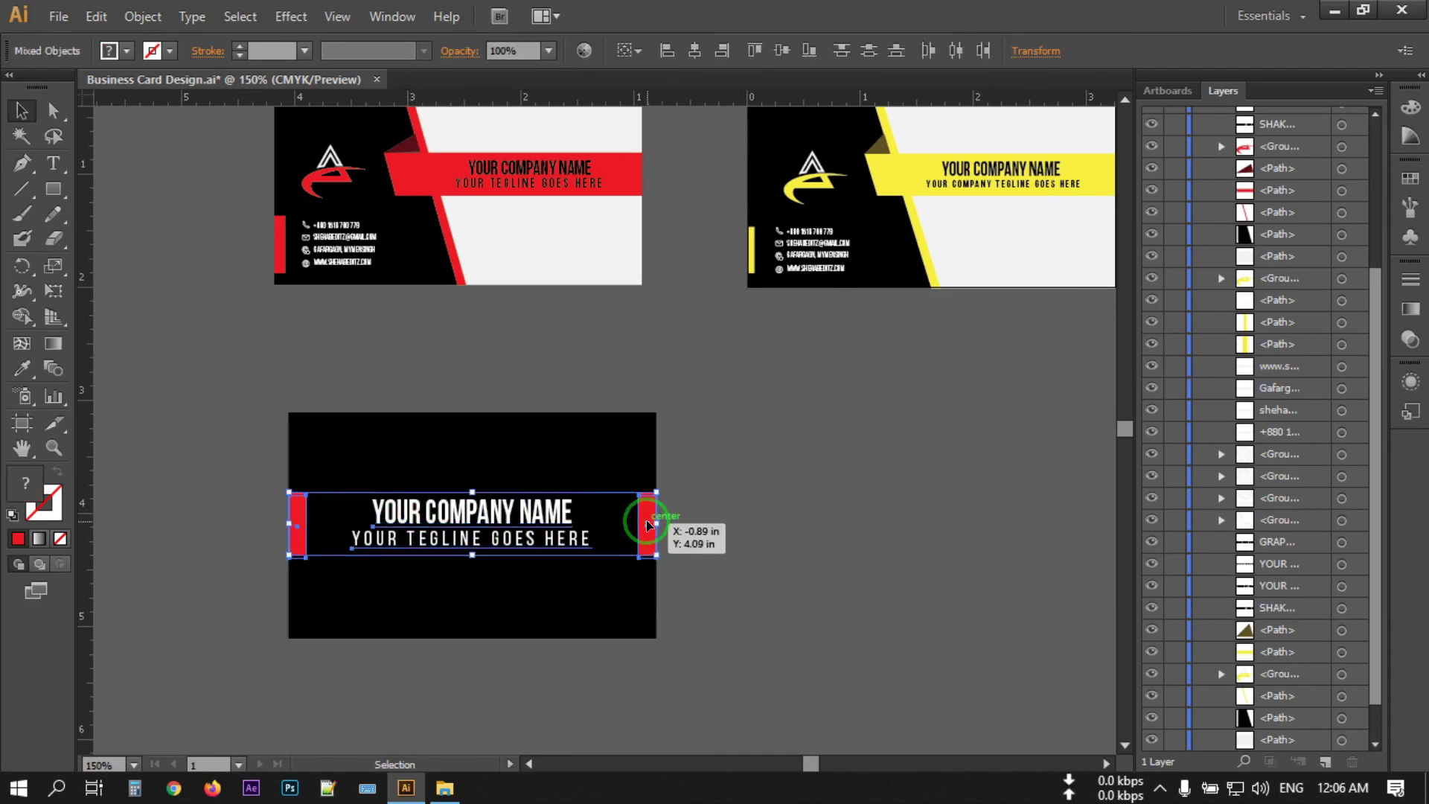
key(Down)
key(Down)
key(Down)
key(Down)
key(Down)
key(Down)
key(Down)
key(Down)
key(Down)
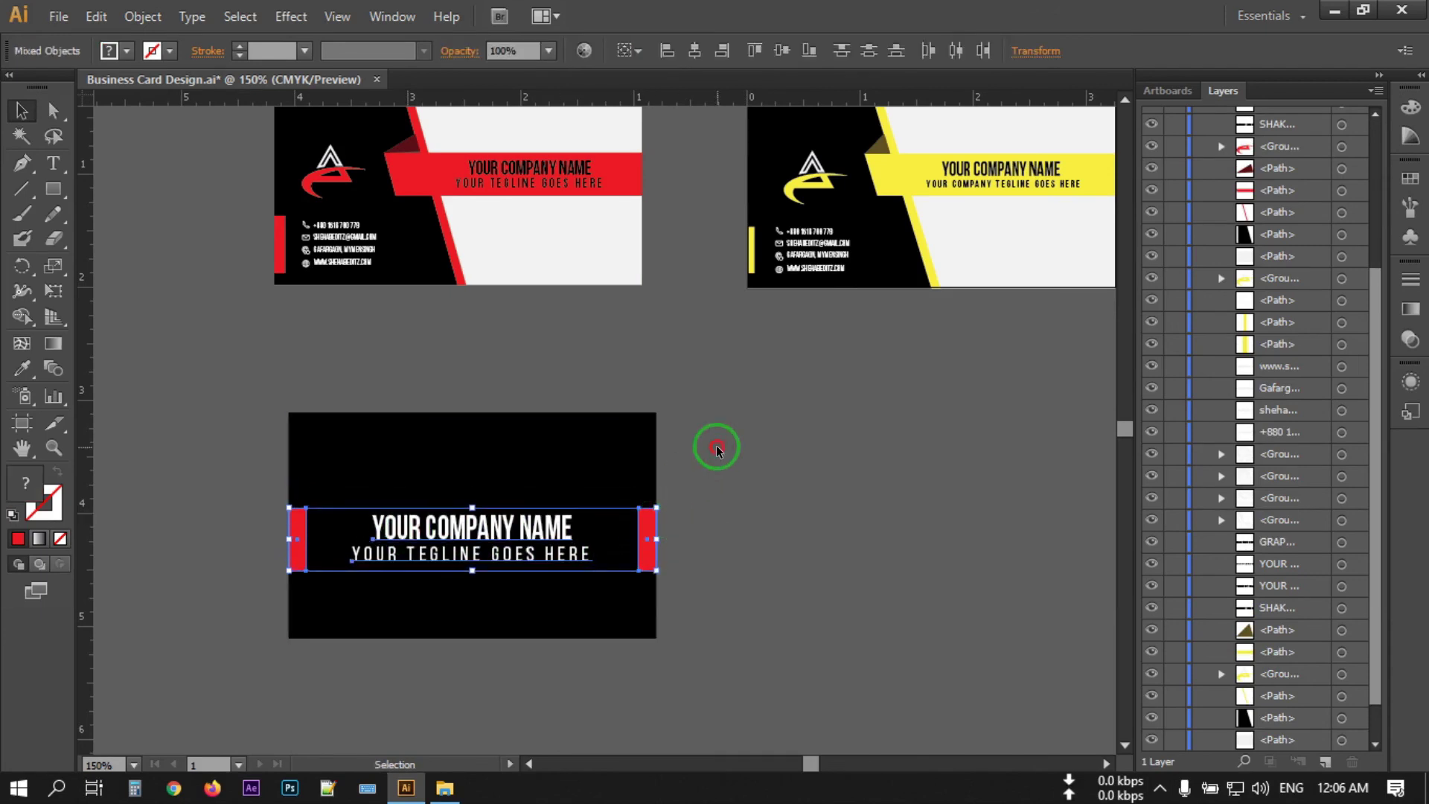
click(705, 442)
Copy the red logo from the front card onto the black card above the company name, scaled down.
click(331, 179)
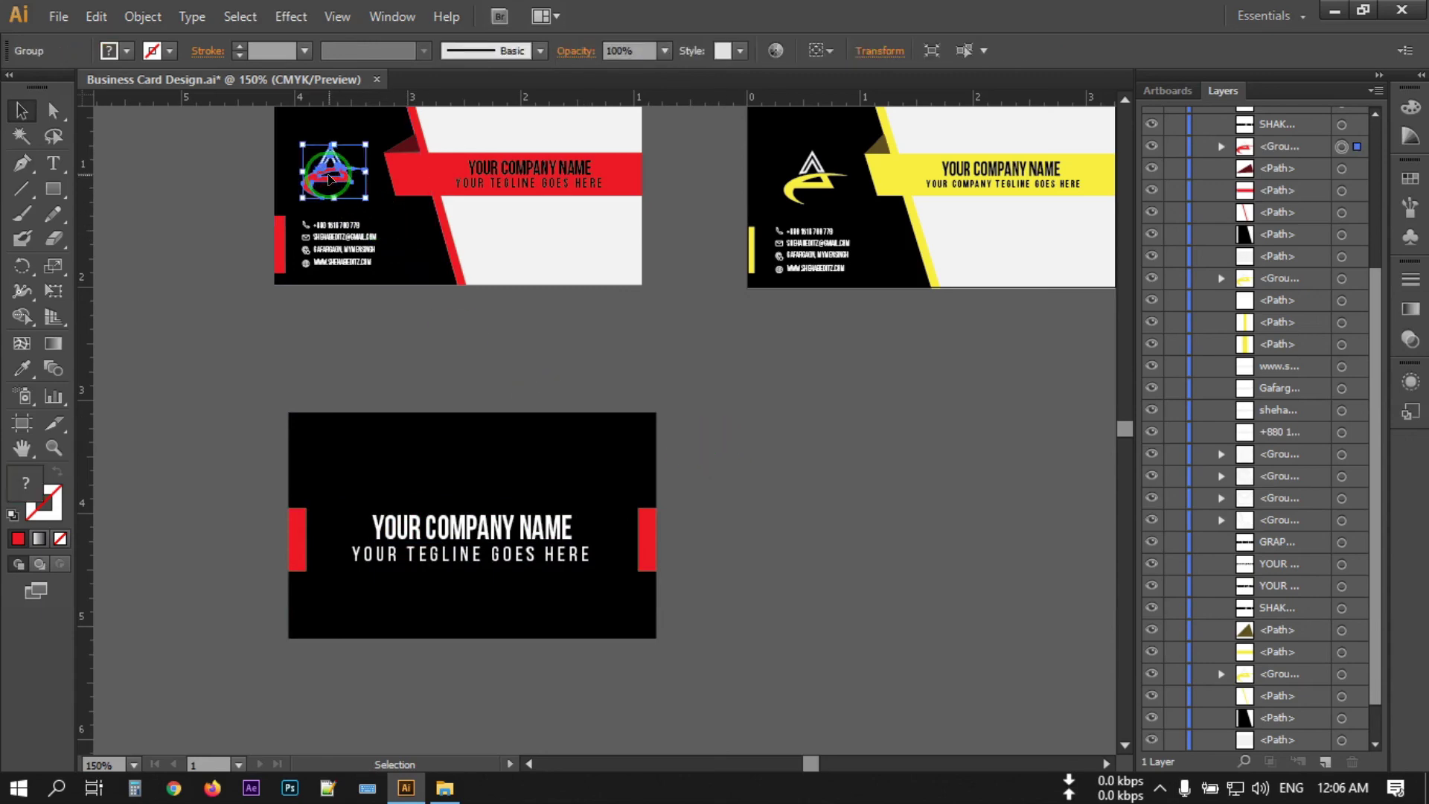
mouse_move(330, 179)
mouse_down()
mouse_move(467, 491)
mouse_move(510, 445)
mouse_up()
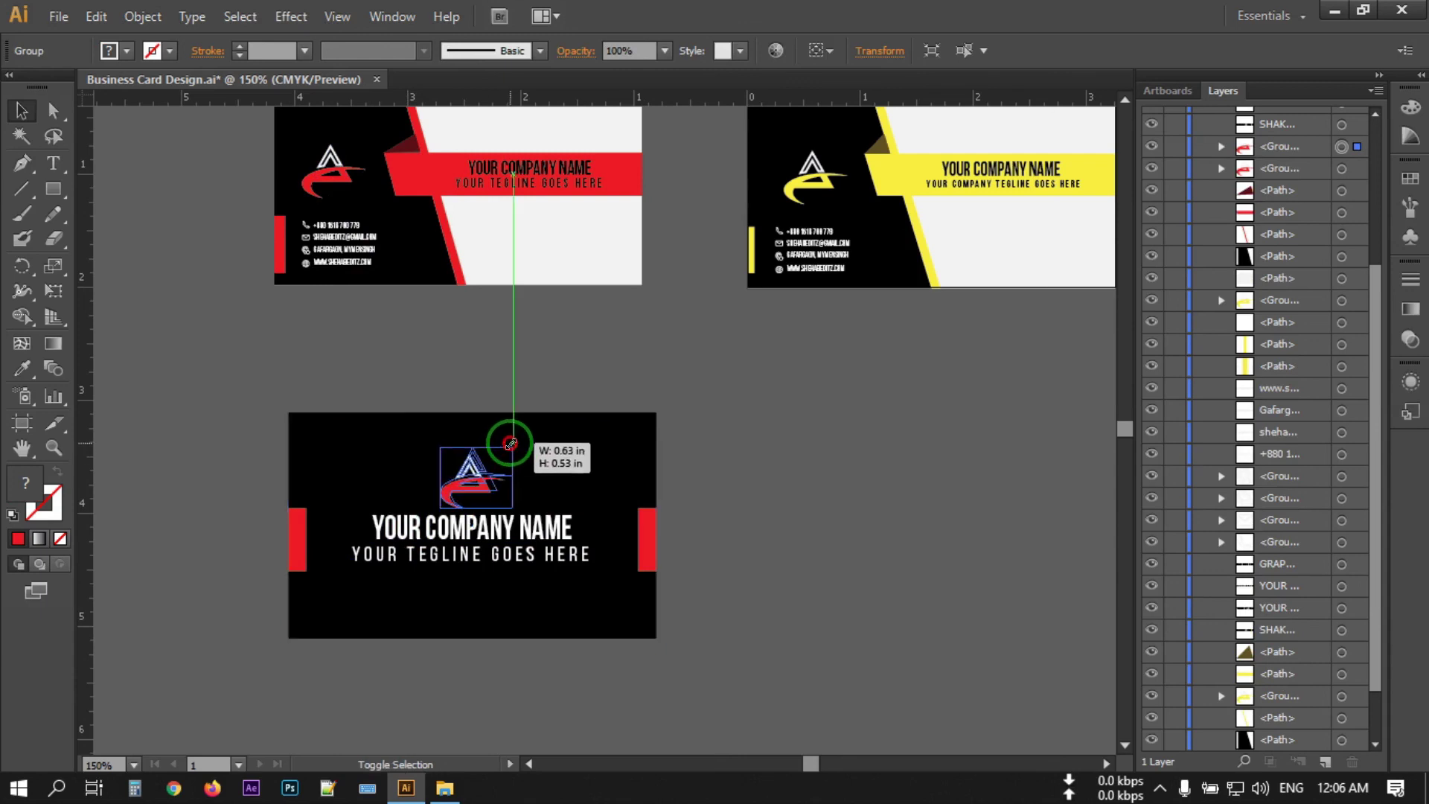
click(500, 316)
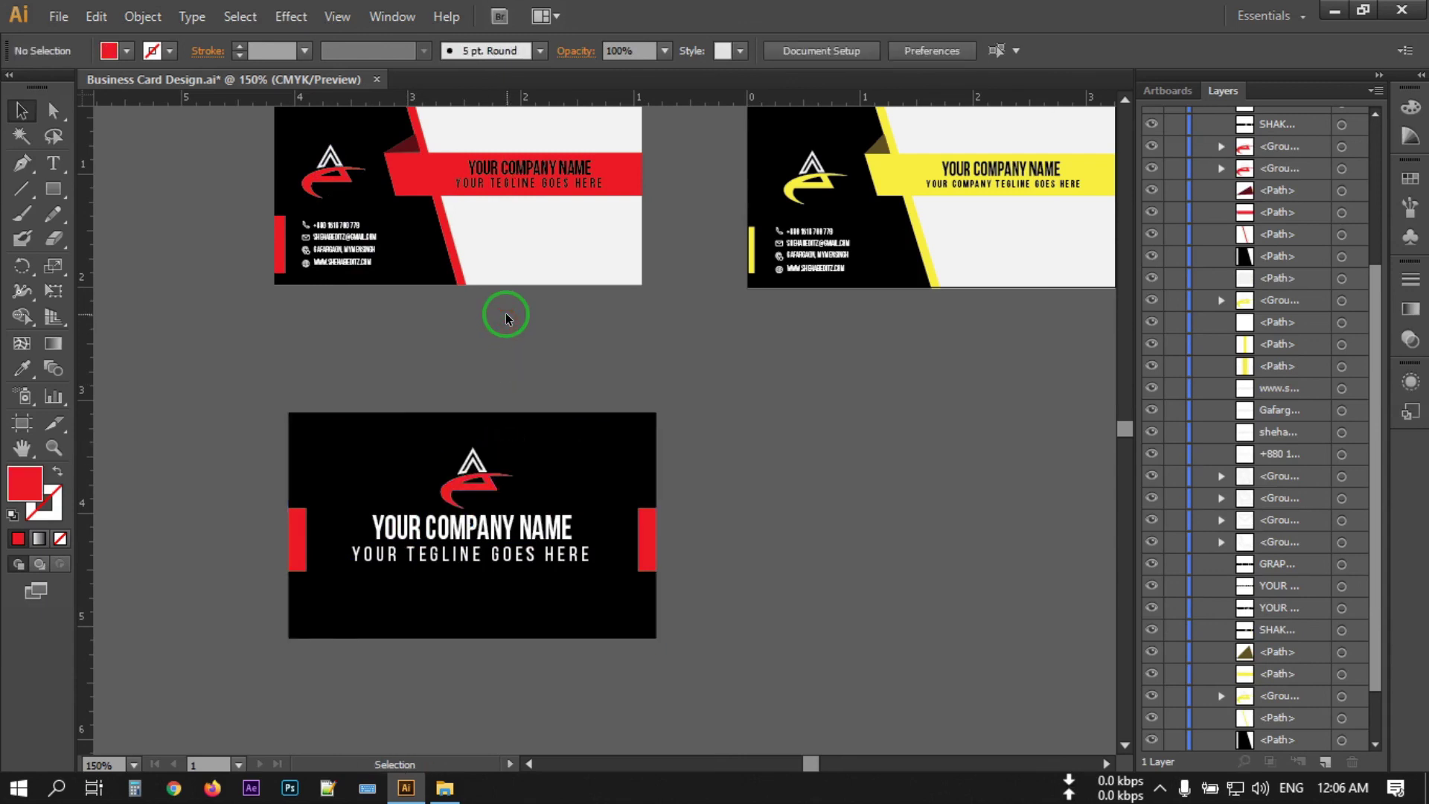
click(472, 467)
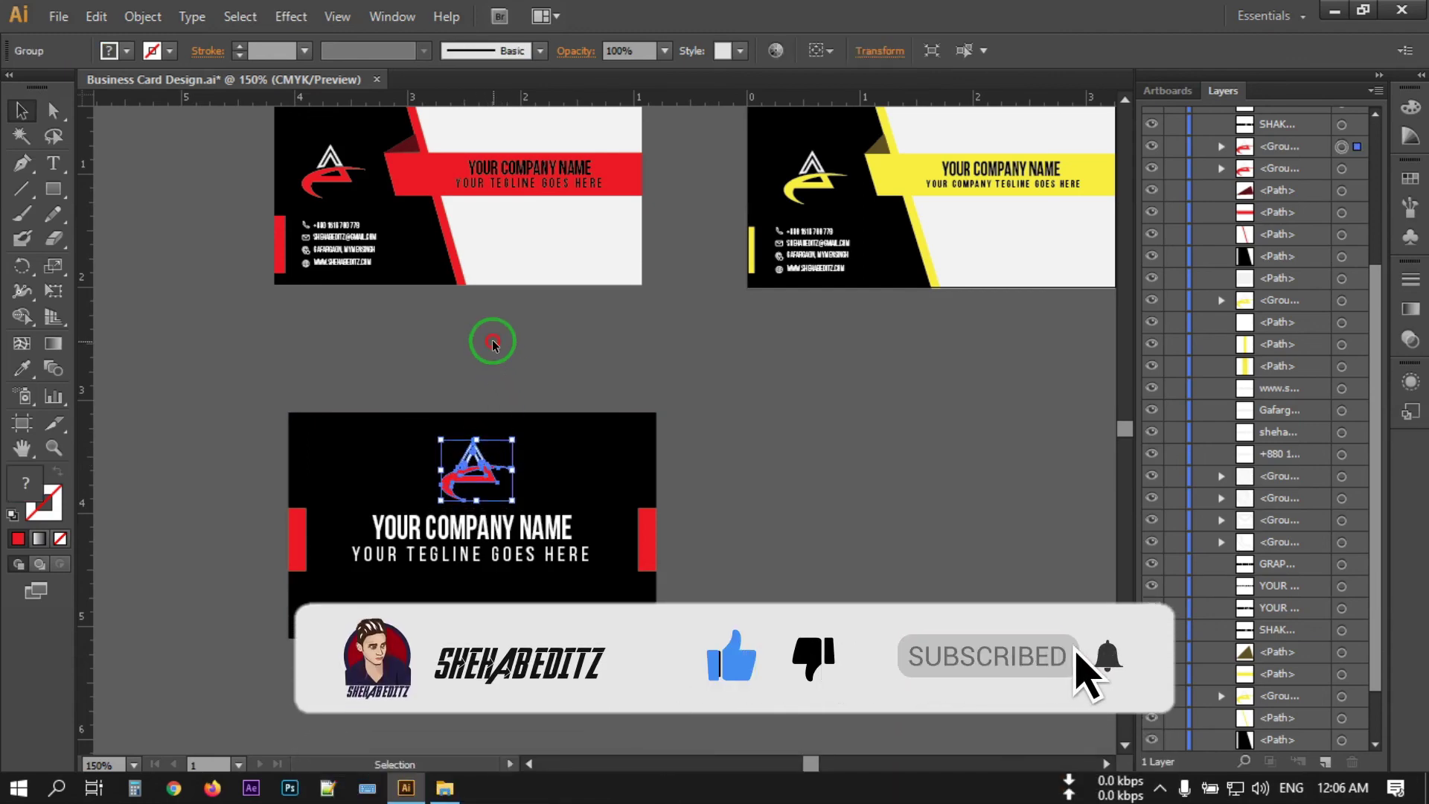
click(780, 491)
scroll(777, 500, up, 2)
scroll(777, 500, up, 1)
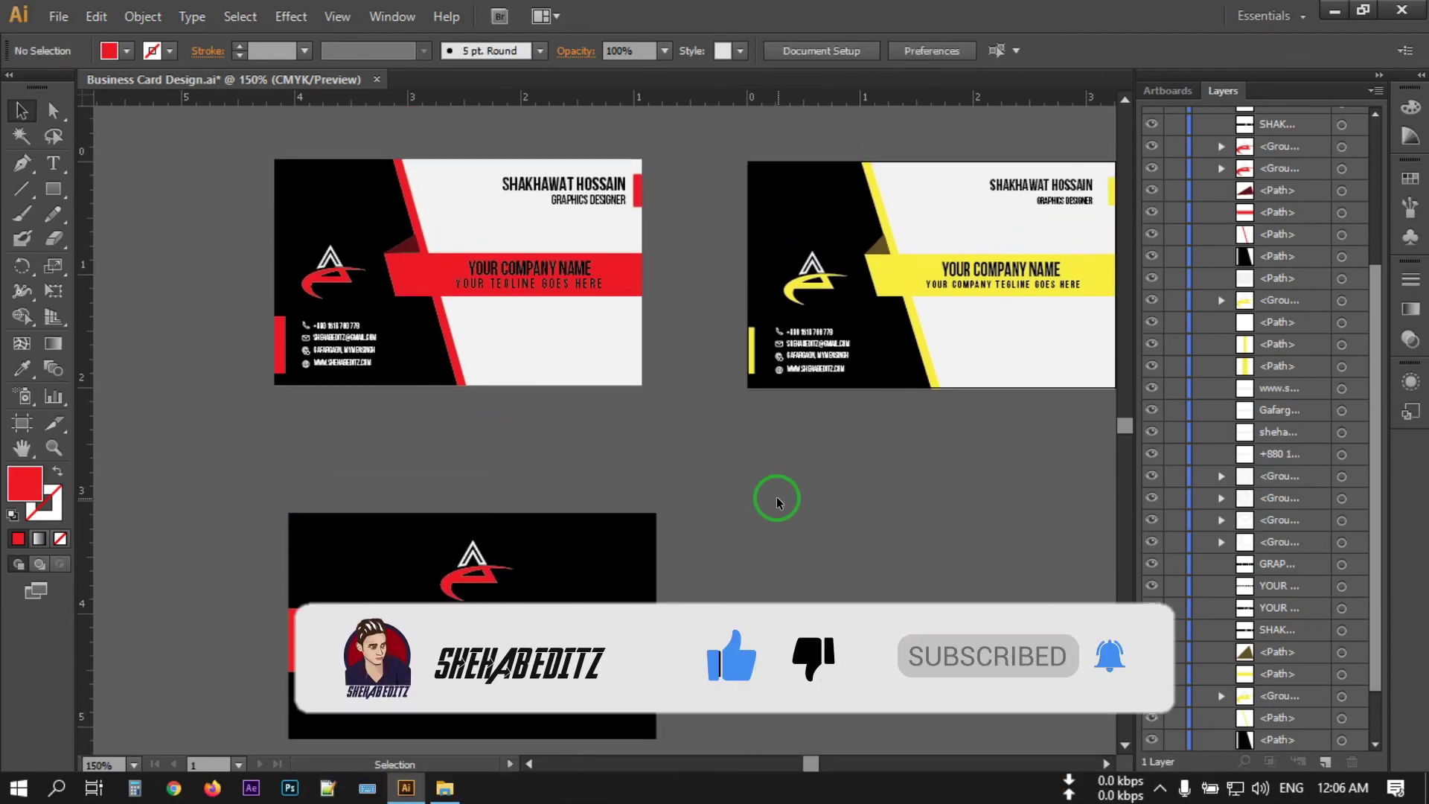